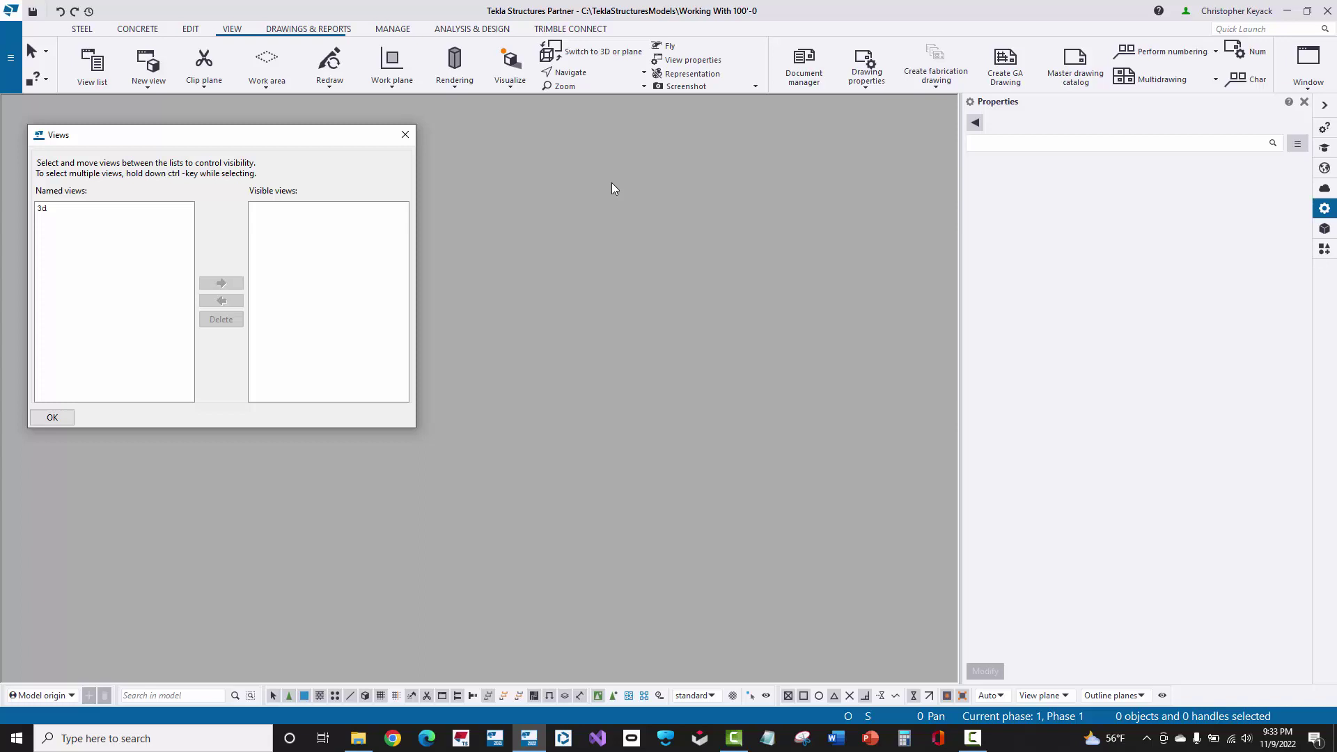
Make the named view 3d visible from the list of model views.
click(74, 209)
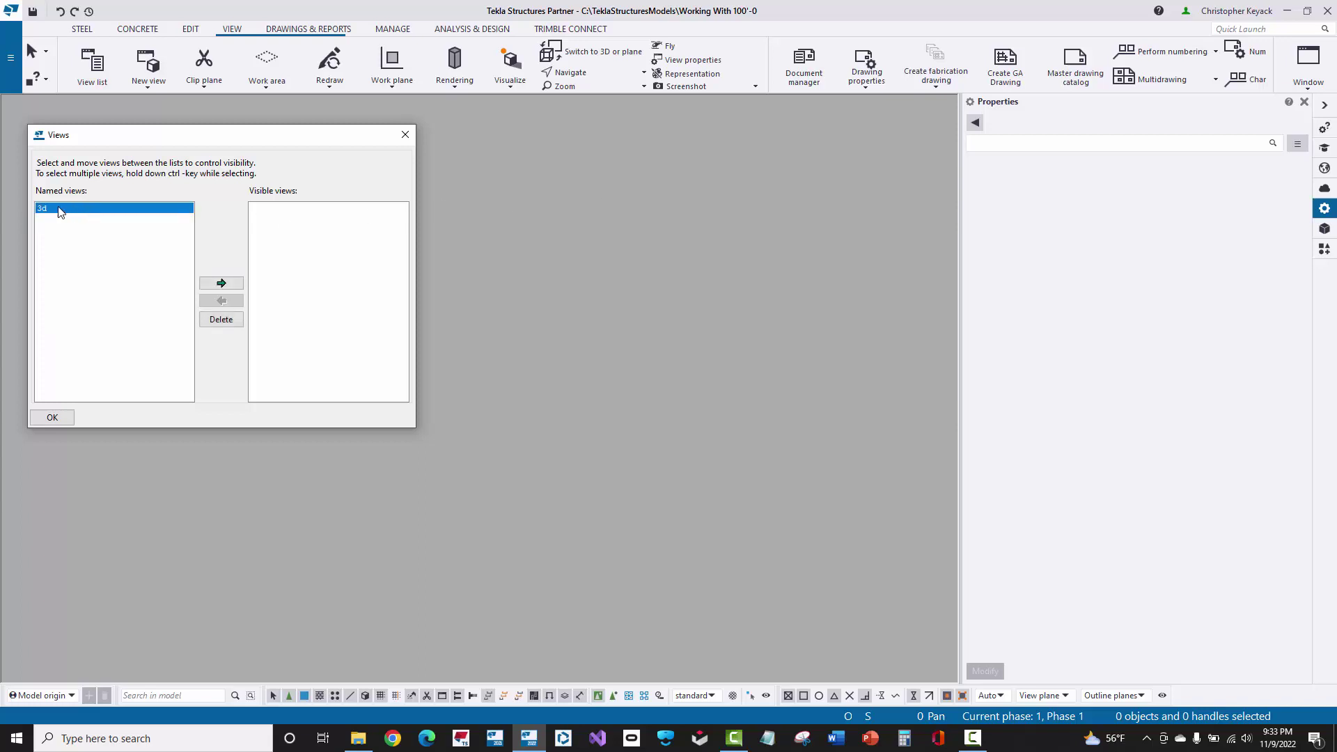
click(222, 284)
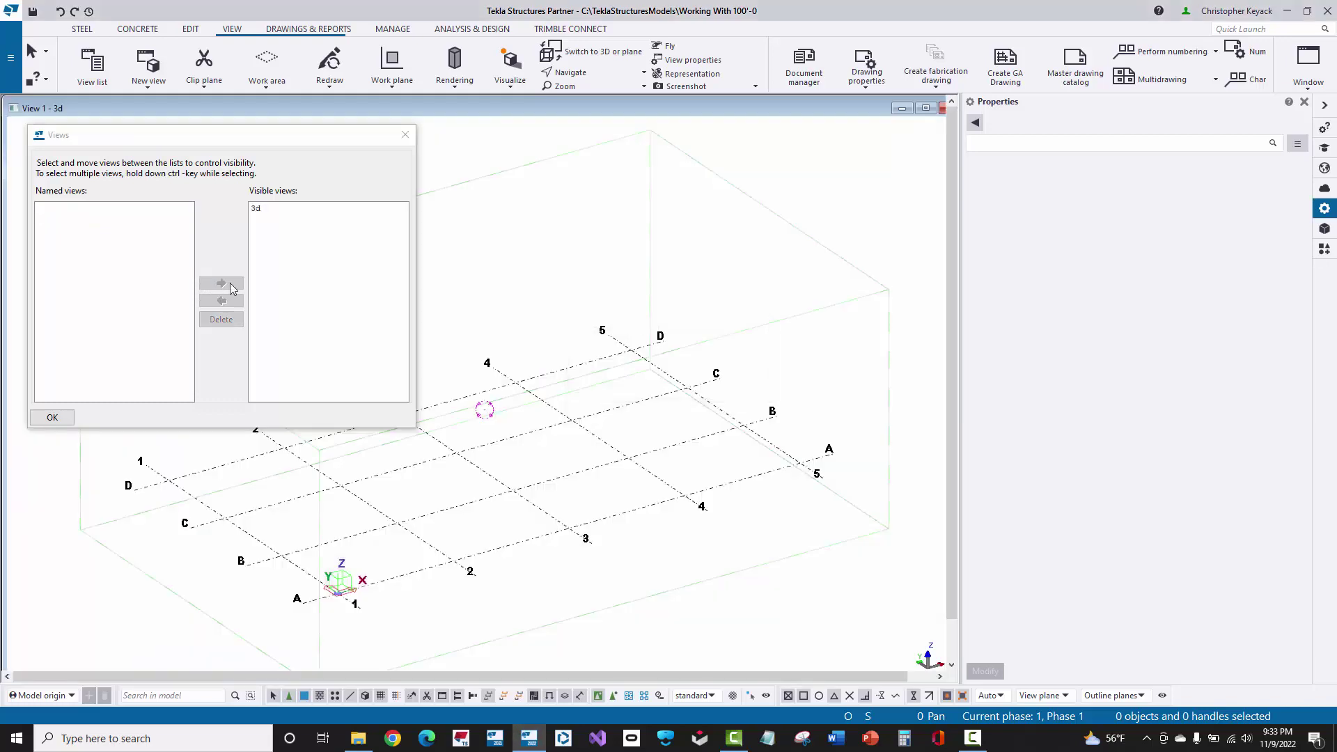
Examine the Z coordinates of the rectangular grid in its properties, then clear the selection.
click(603, 361)
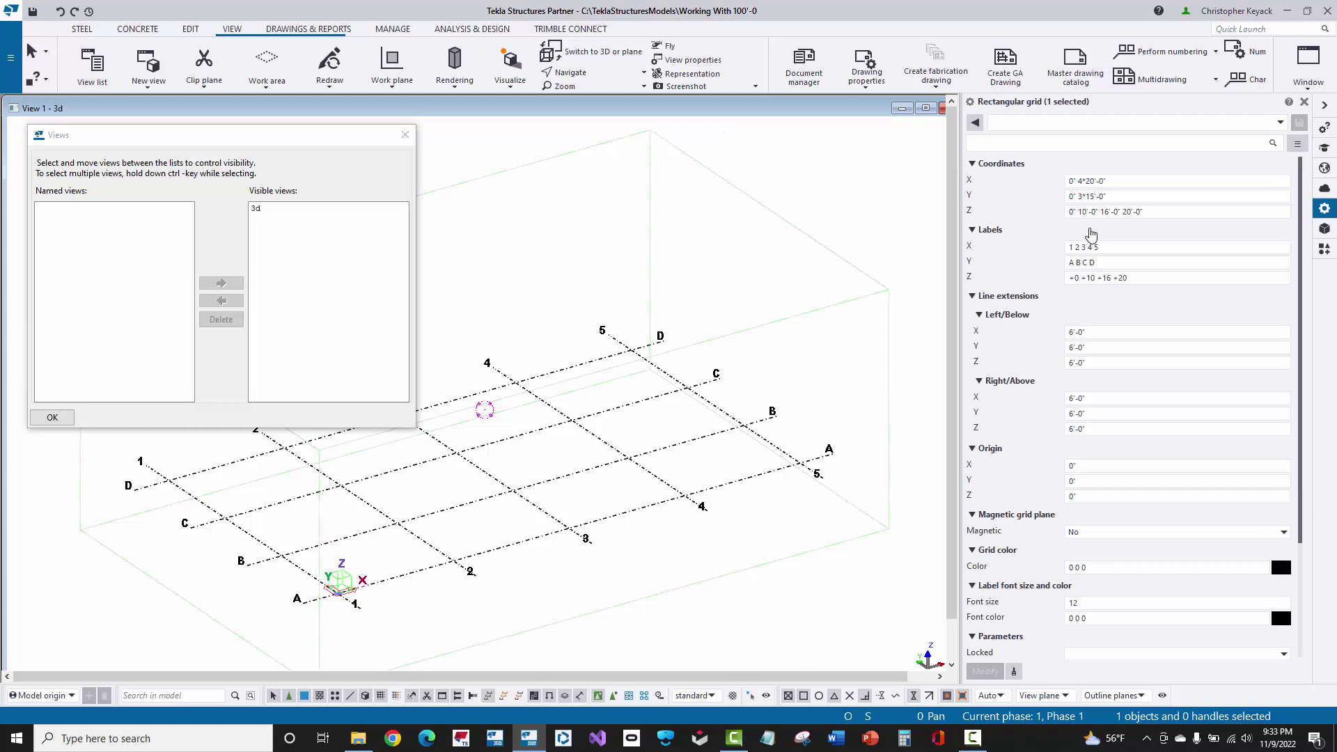
click(1170, 213)
drag(1170, 212, 1046, 216)
click(1080, 212)
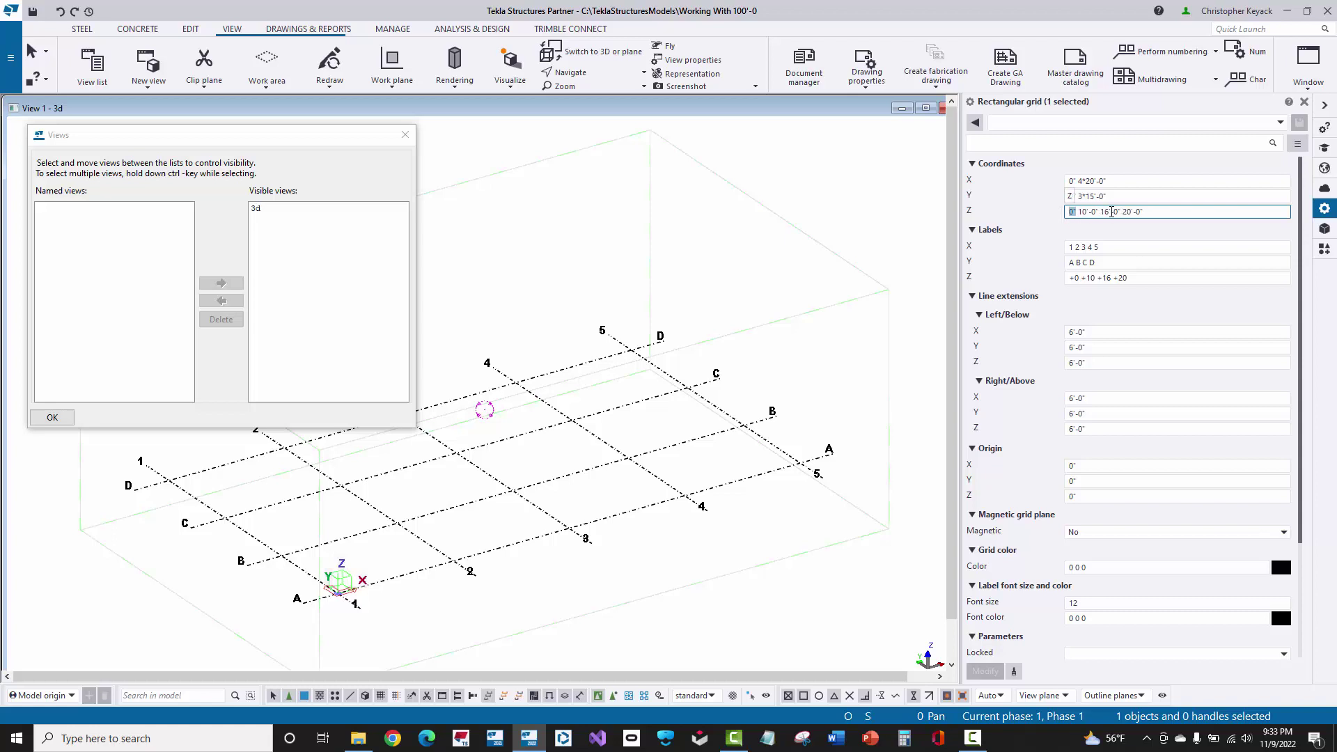
click(1149, 211)
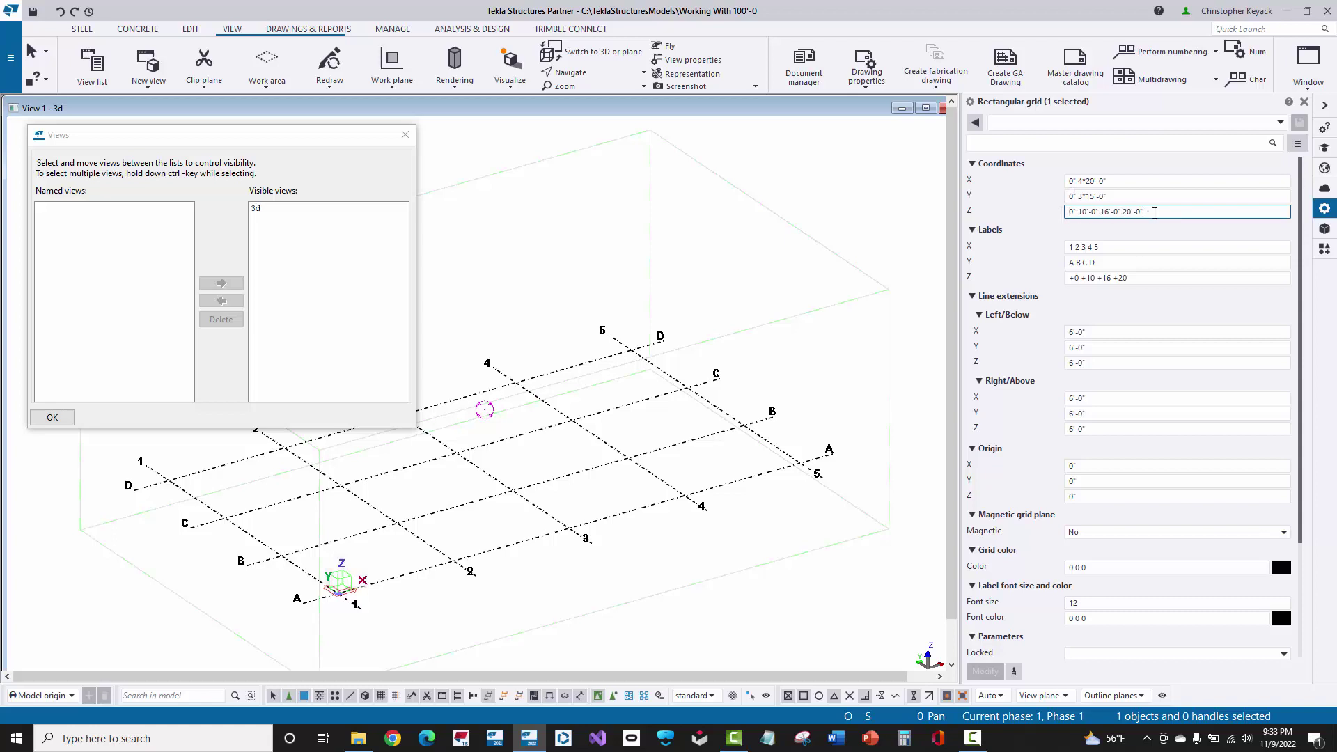
click(705, 259)
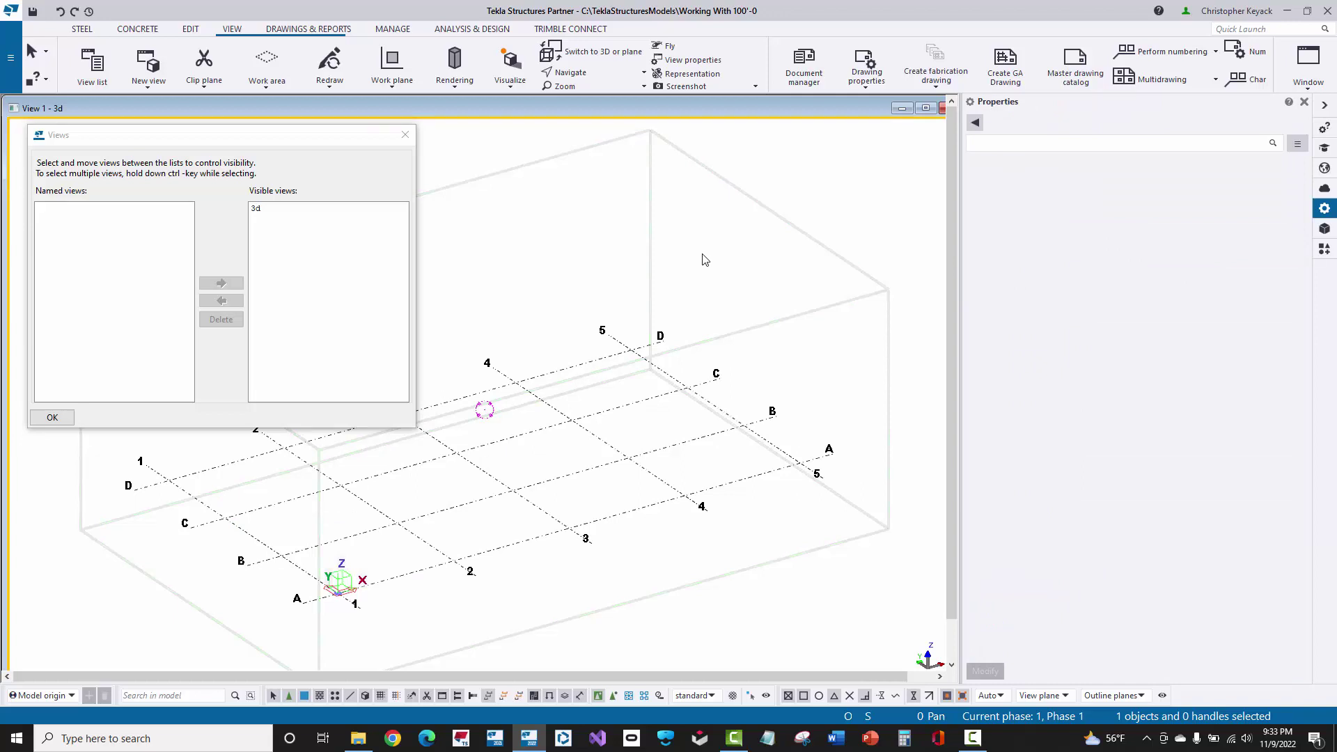
Switch the view to plan, open its view properties and apply the 3D angle.
key(ctrl+p)
double_click(704, 259)
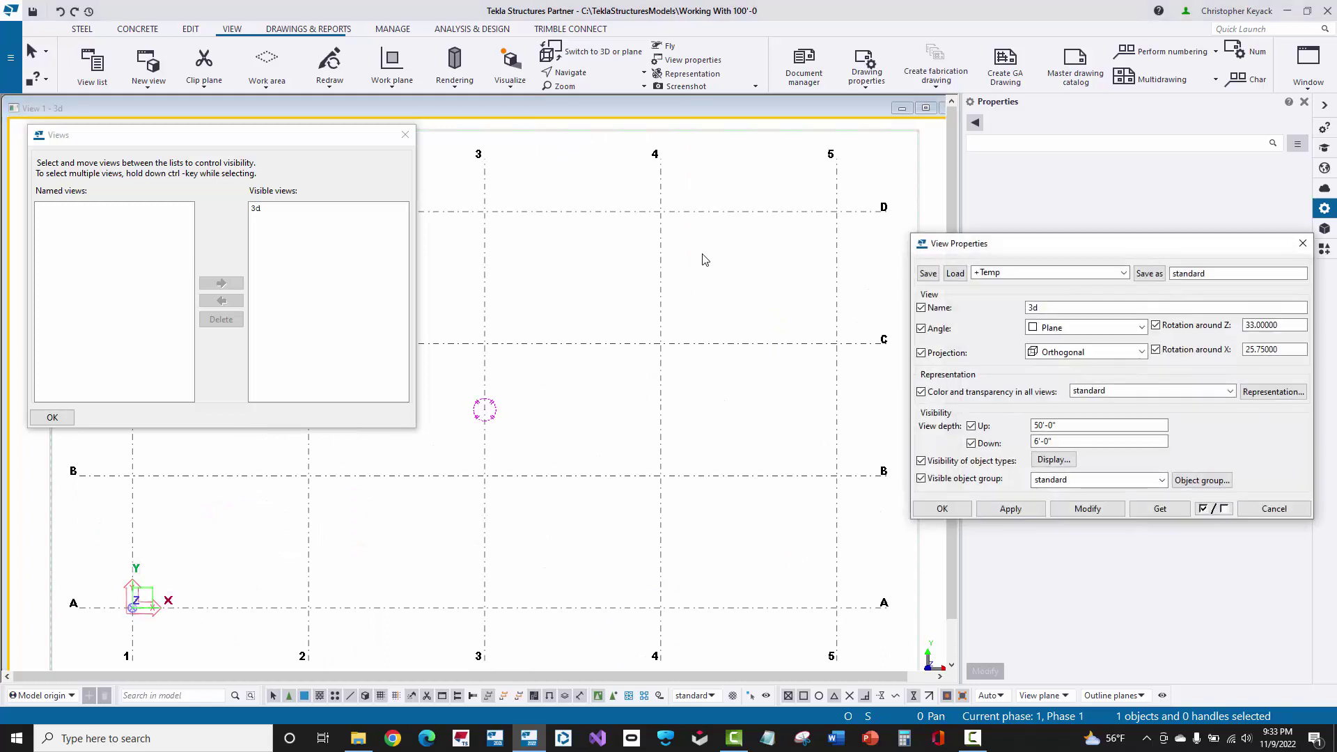
click(1081, 329)
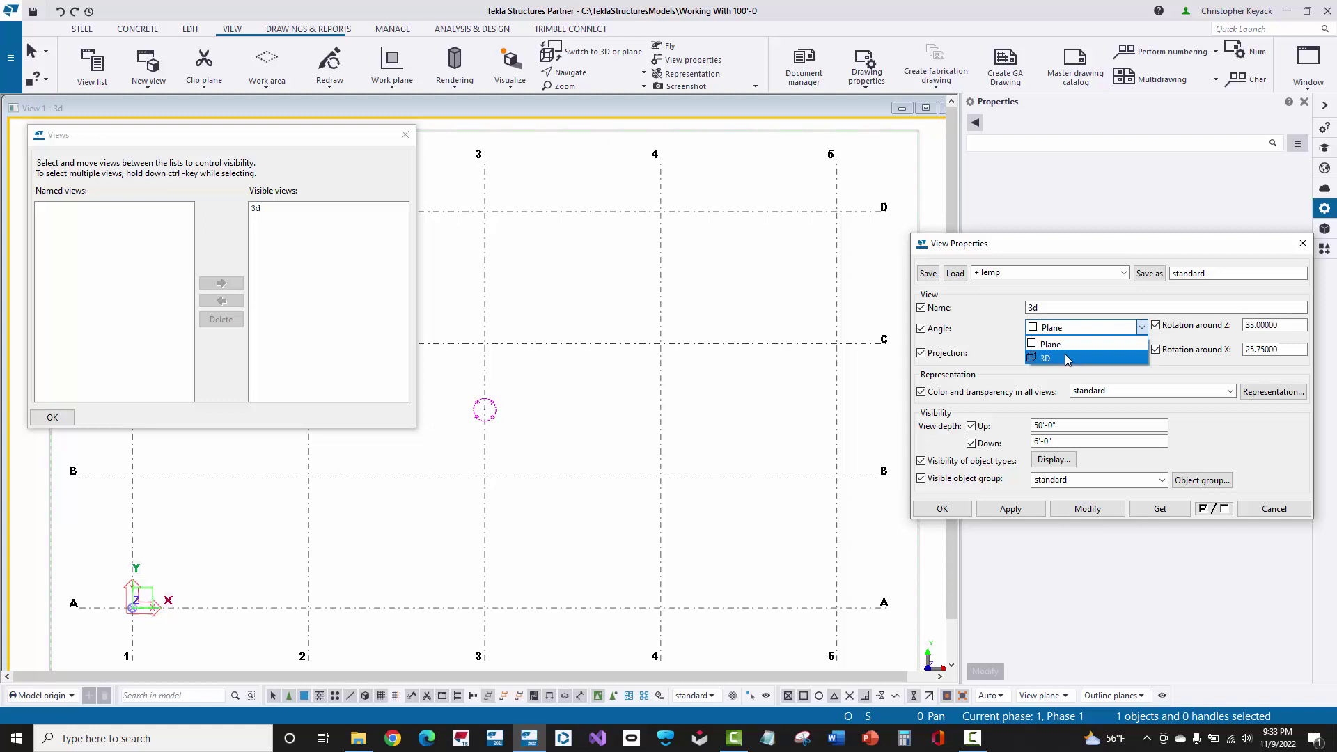
click(1066, 357)
click(1087, 508)
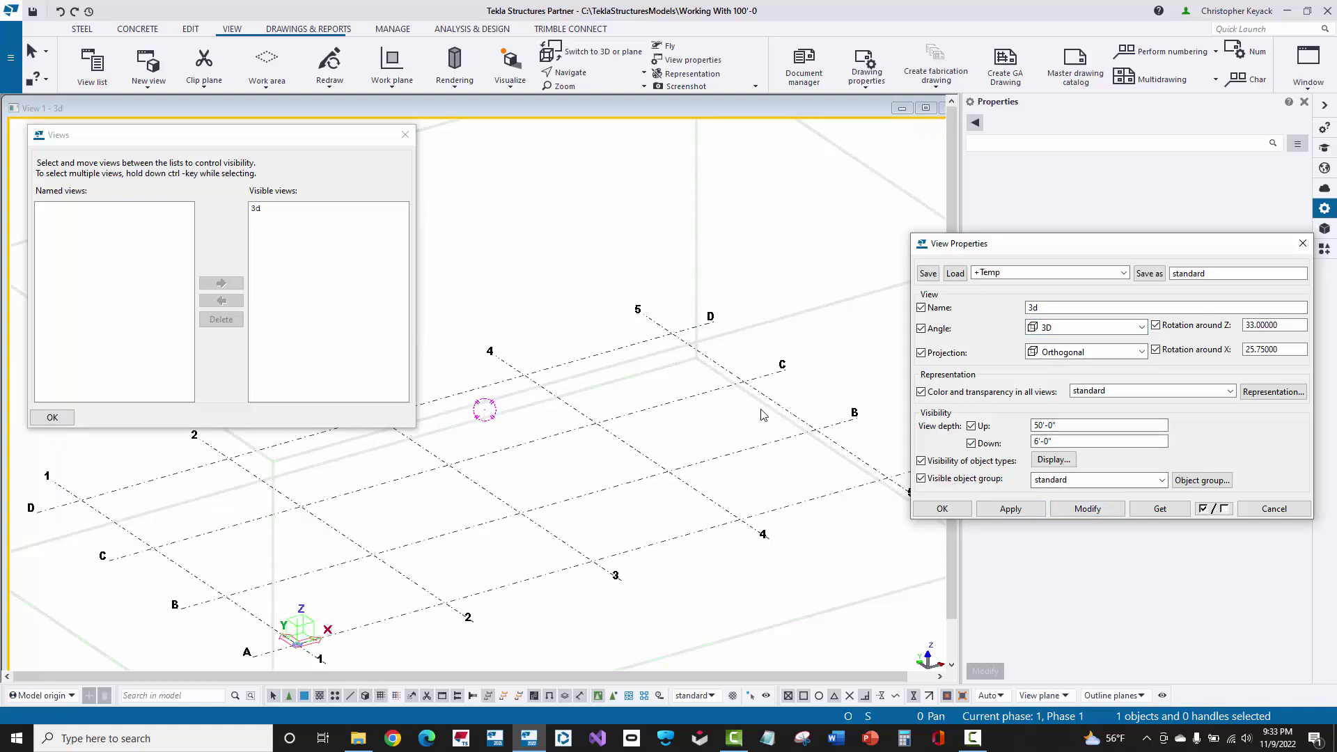
Apply the Plane angle to the 3d view and close the list of views.
click(1037, 329)
click(1049, 341)
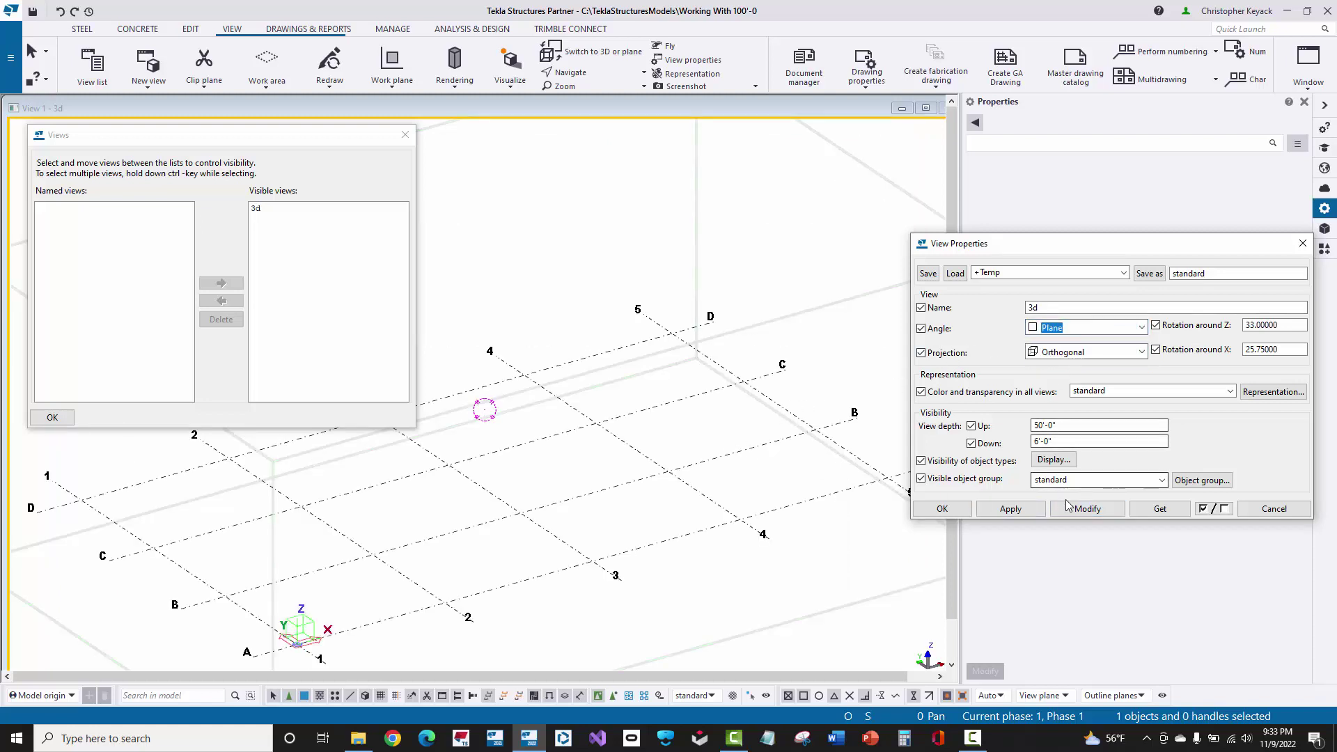
click(1087, 508)
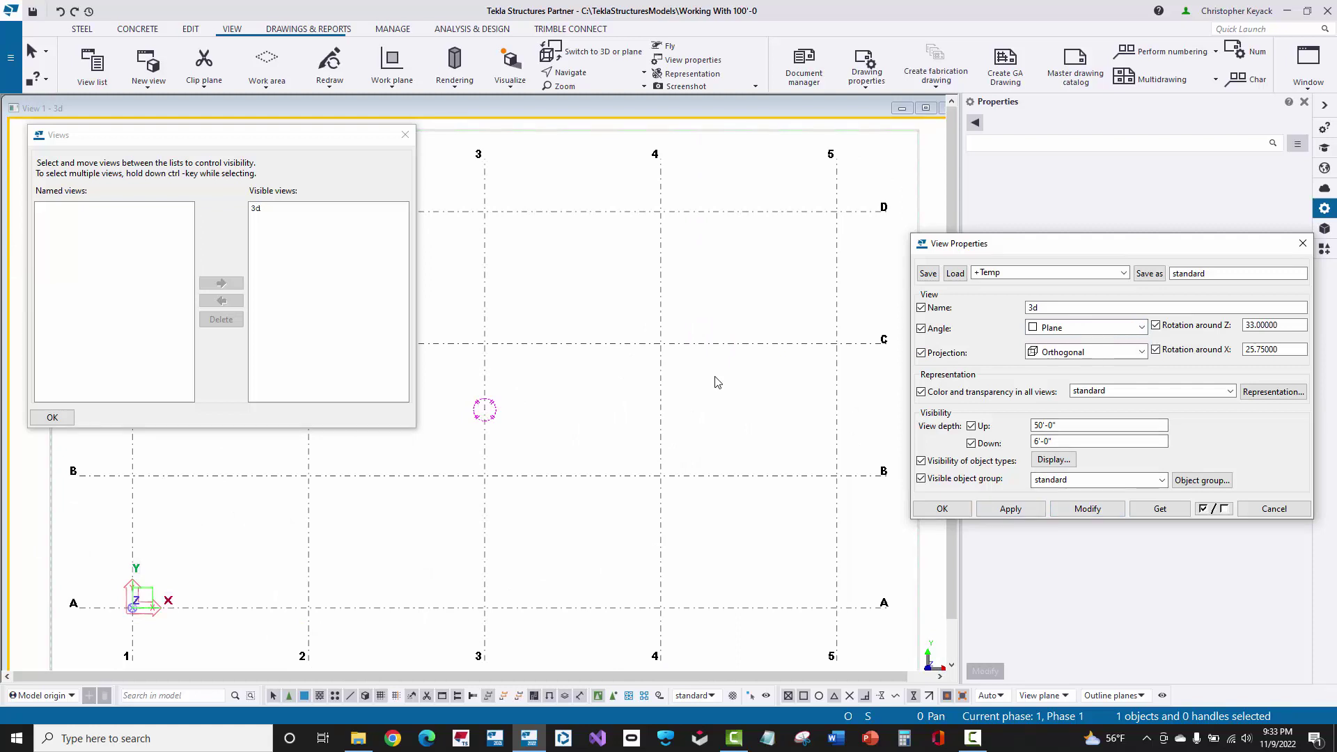
click(405, 135)
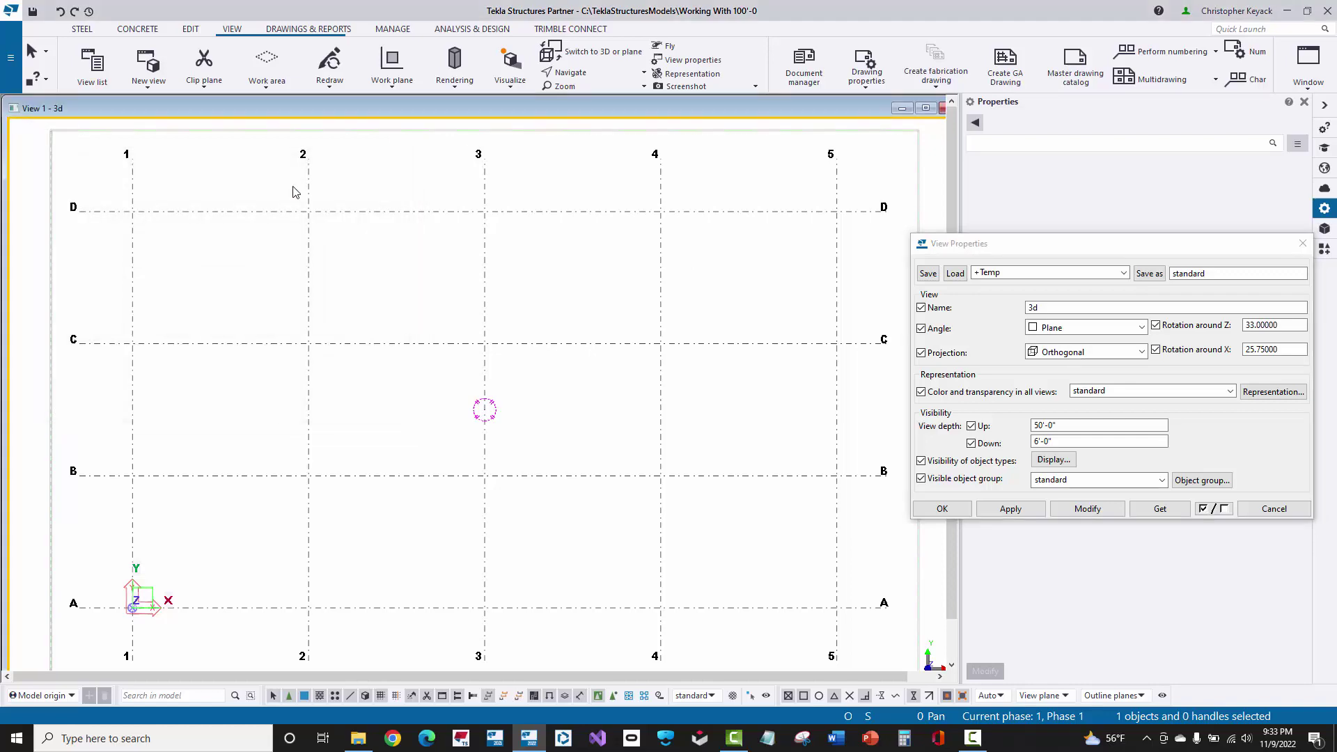
Place a 20'-0" W12X26 steel beam along grid line D from grid 1 to grid 2, and end the command.
click(81, 28)
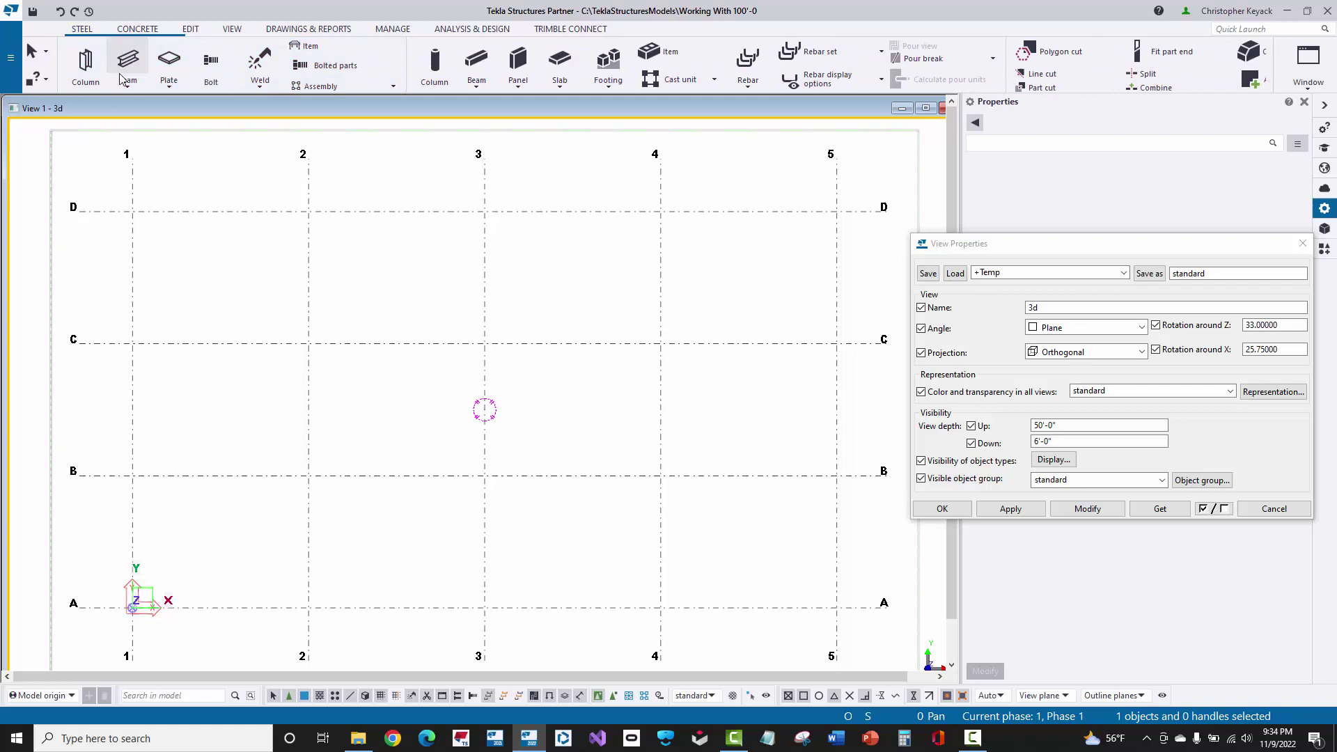
click(125, 73)
click(132, 210)
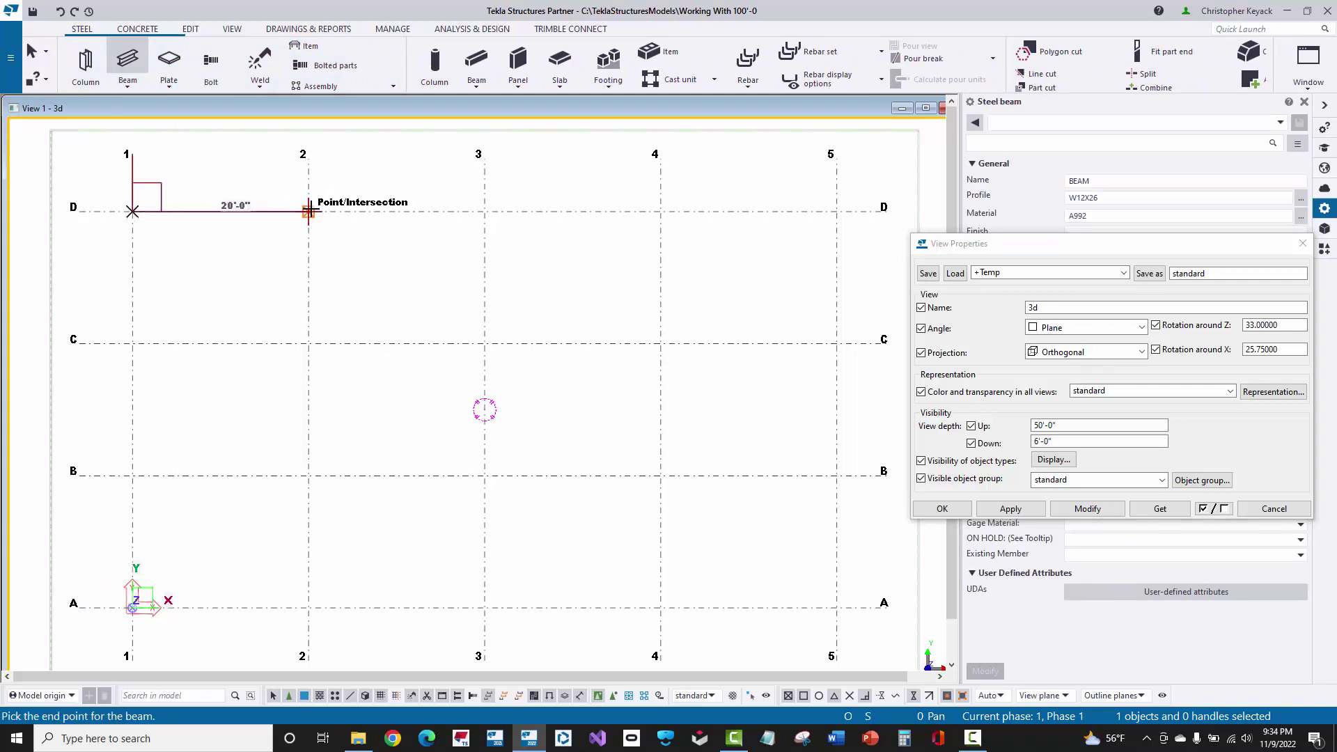
click(308, 210)
right_click(258, 176)
click(272, 185)
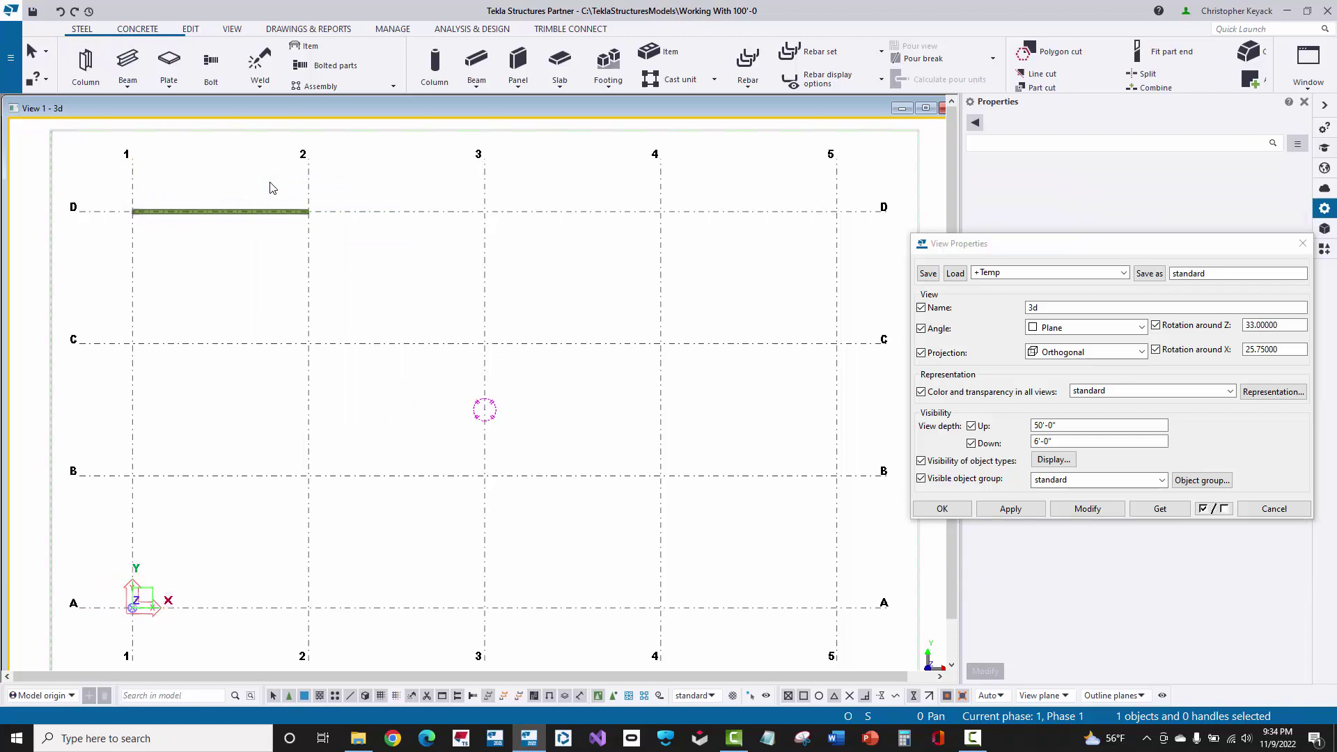
Set the view's angle to 3D in the view properties and apply it.
click(1062, 328)
click(1045, 357)
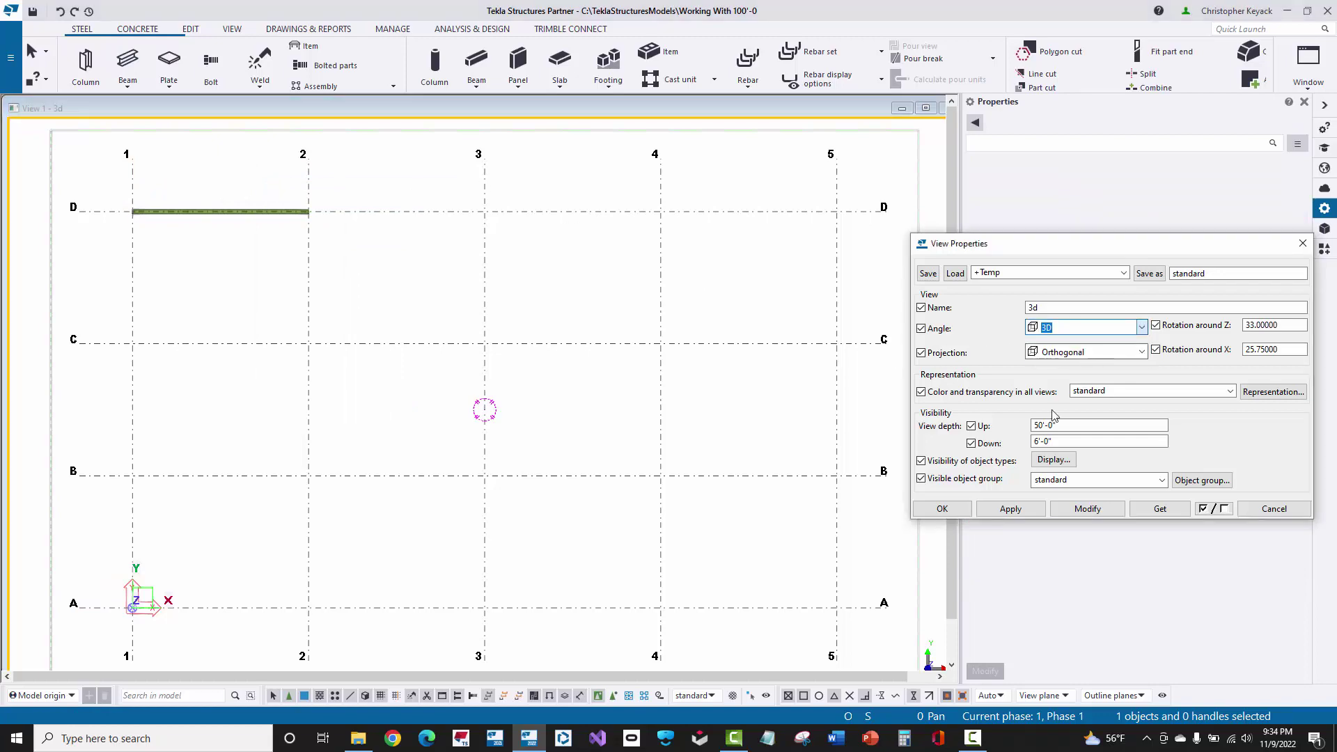
click(1087, 509)
Inquire the steel beam on grid line D as a part, check its start and end point coordinates, and close the report.
scroll(336, 404, up, 4)
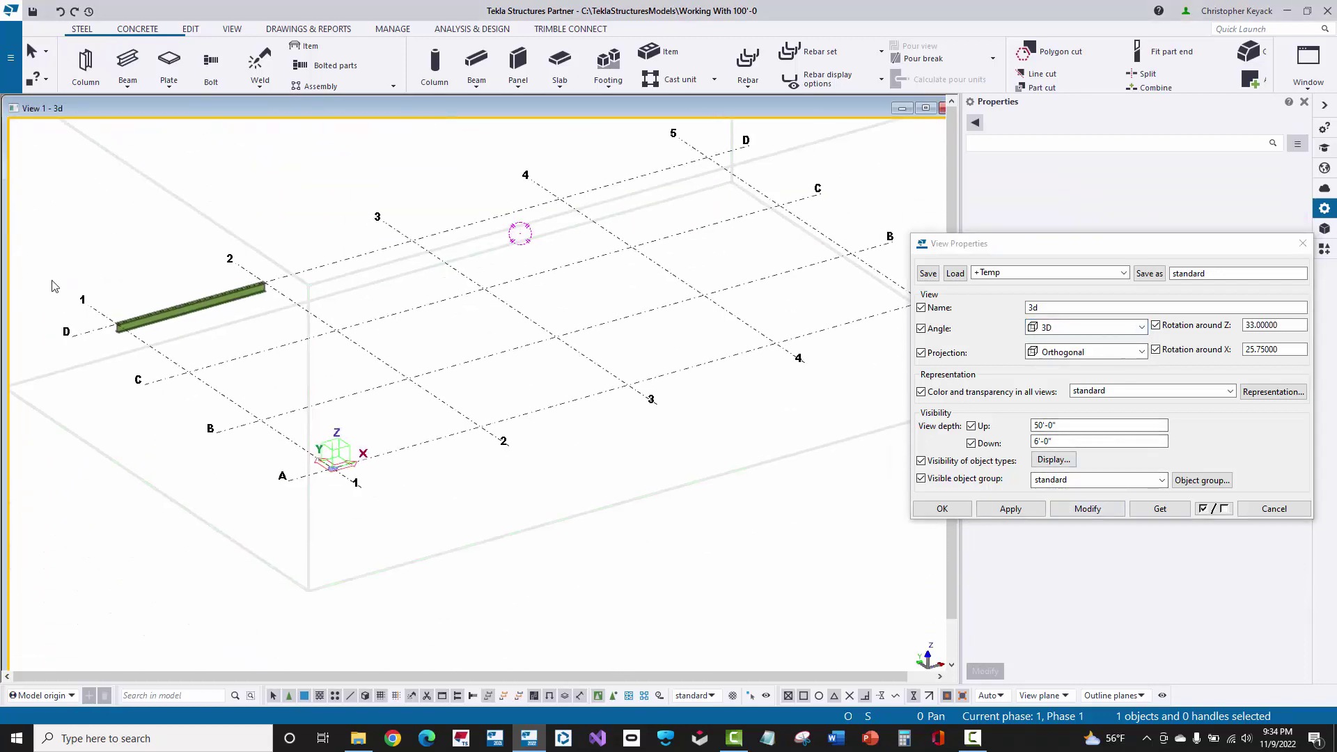
click(203, 348)
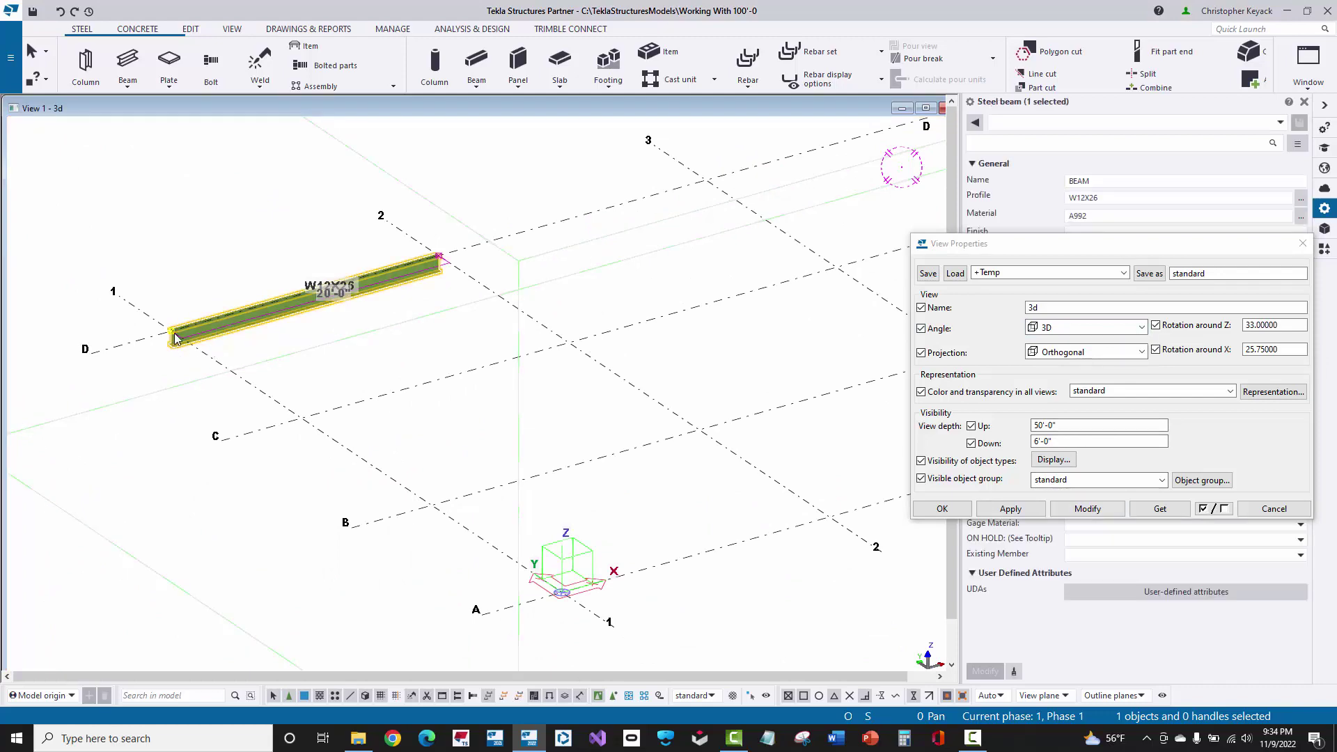
right_click(211, 345)
mouse_move(283, 379)
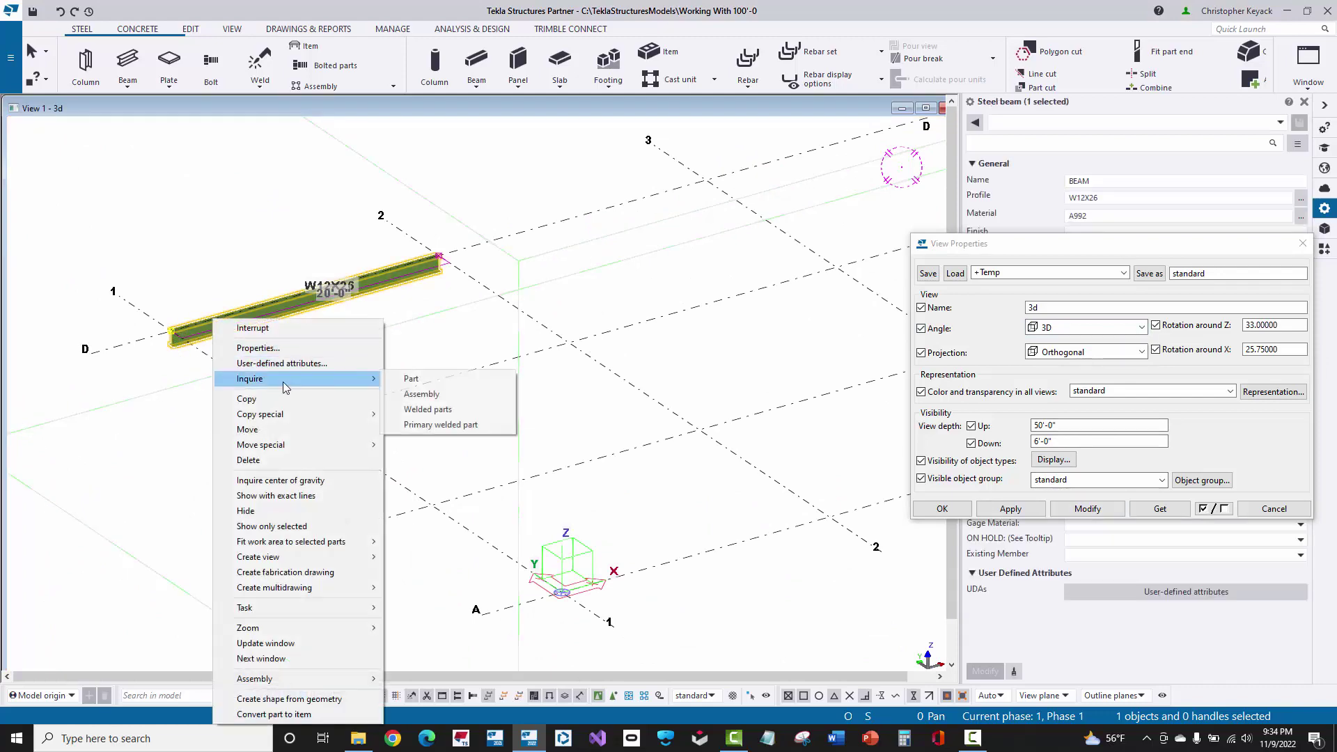
click(409, 379)
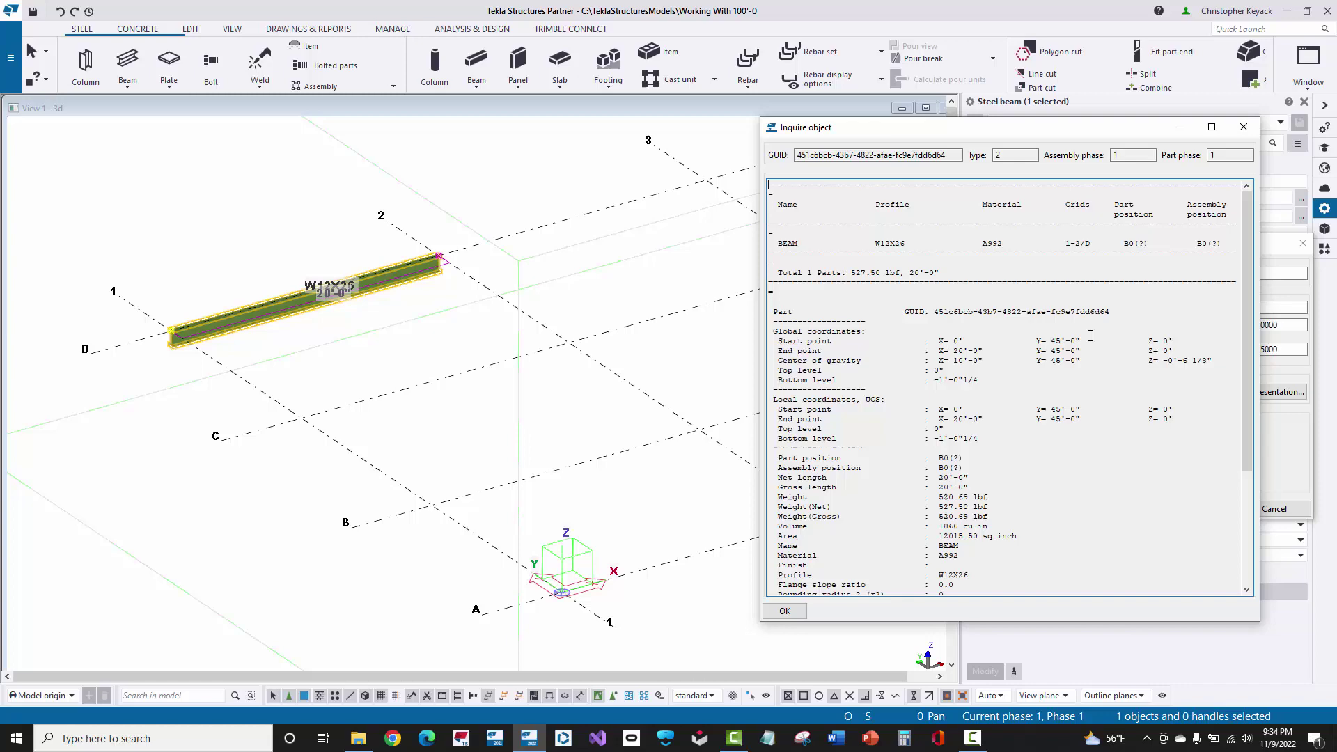
drag(1179, 343, 1148, 351)
click(1244, 127)
Examine the model origin and work plane symbol at the intersection of grid lines A and 1.
double_click(609, 500)
middle_drag(608, 500, 576, 411)
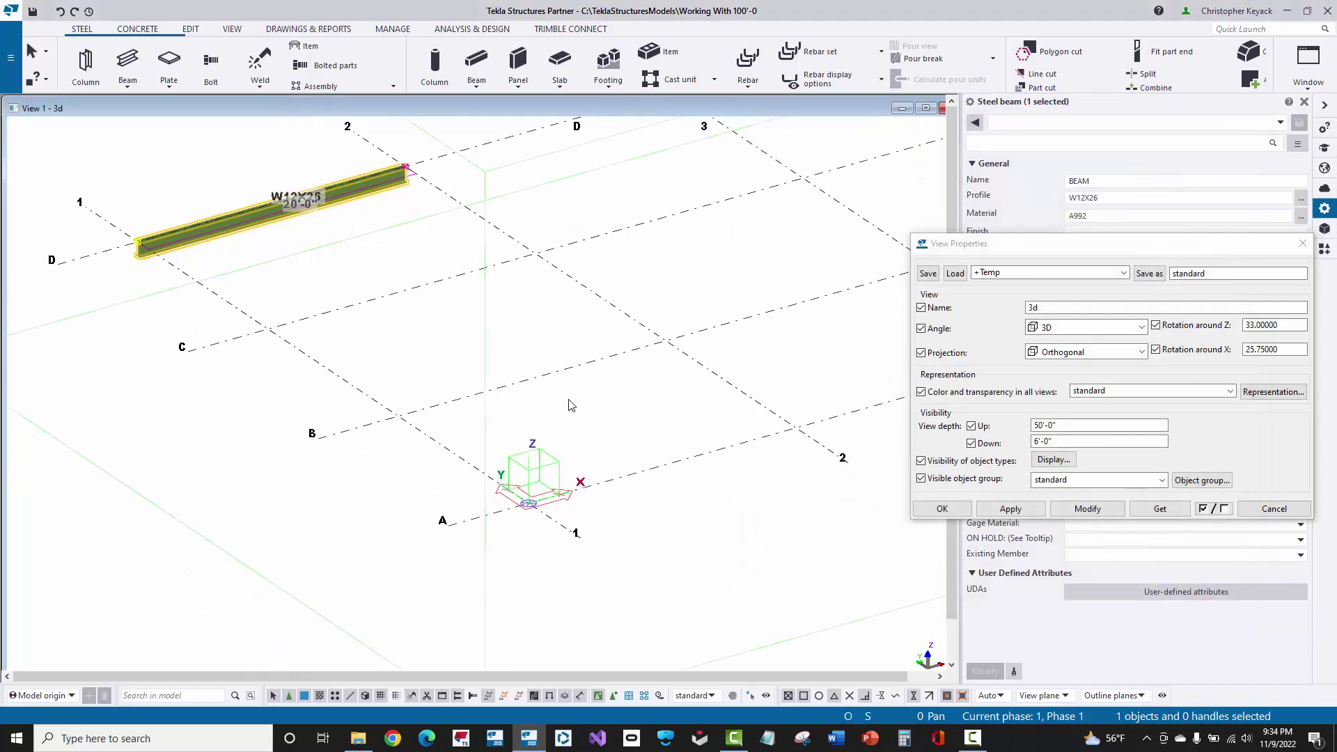
scroll(561, 438, up, 3)
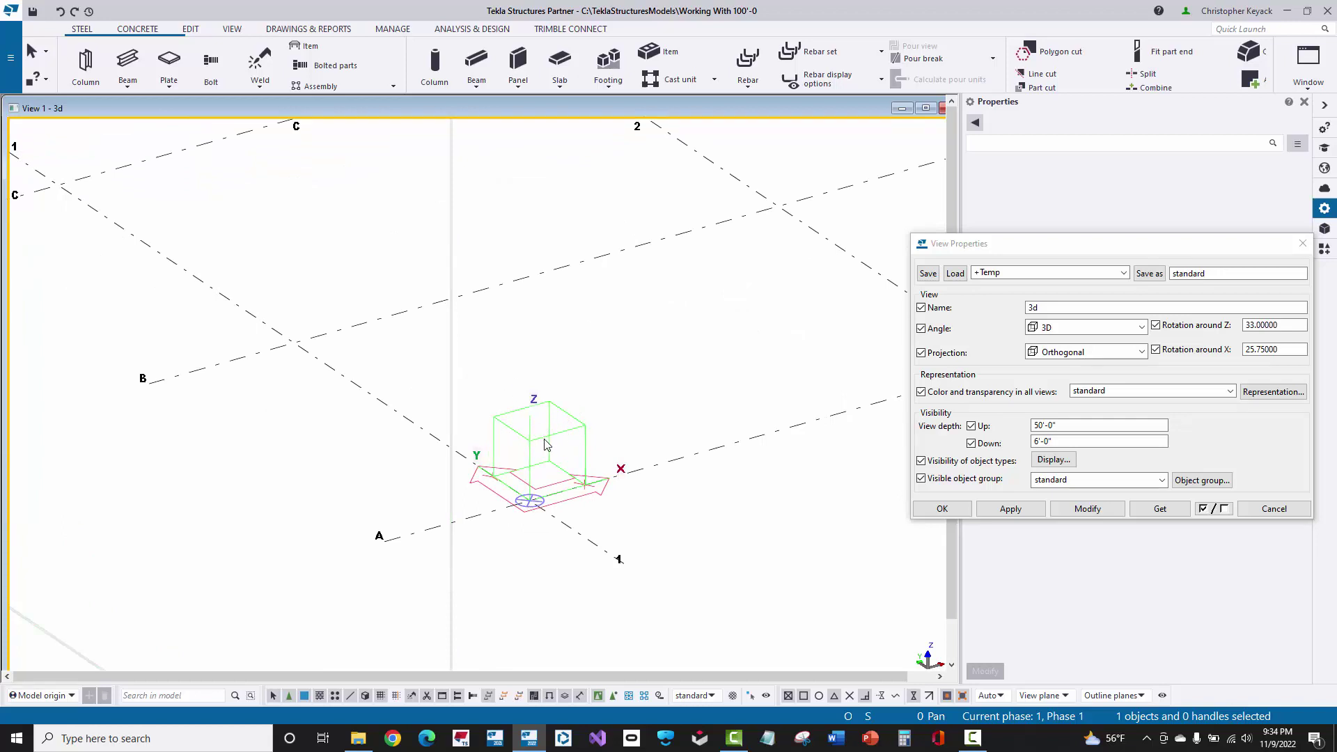
scroll(532, 498, up, 1)
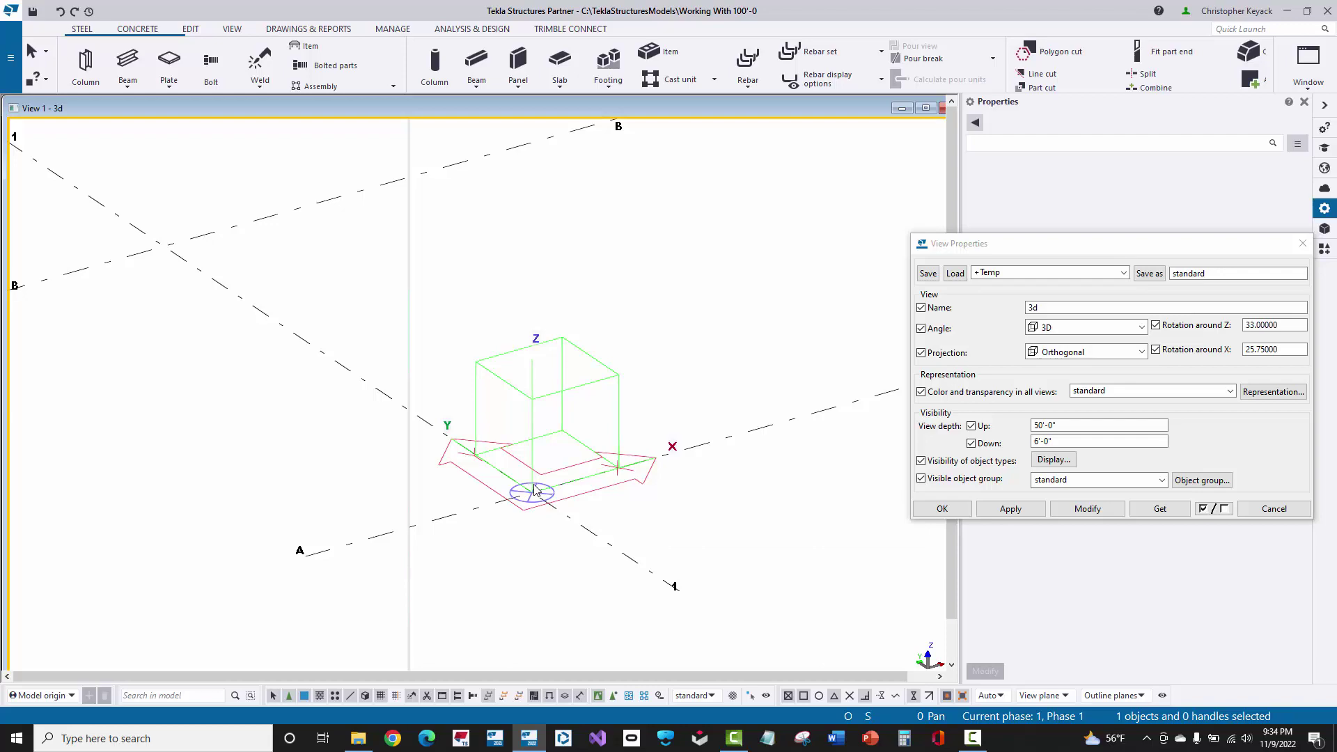
scroll(535, 490, down, 4)
Delete the steel beam on grid line D and close the view properties.
middle_drag(479, 398, 337, 398)
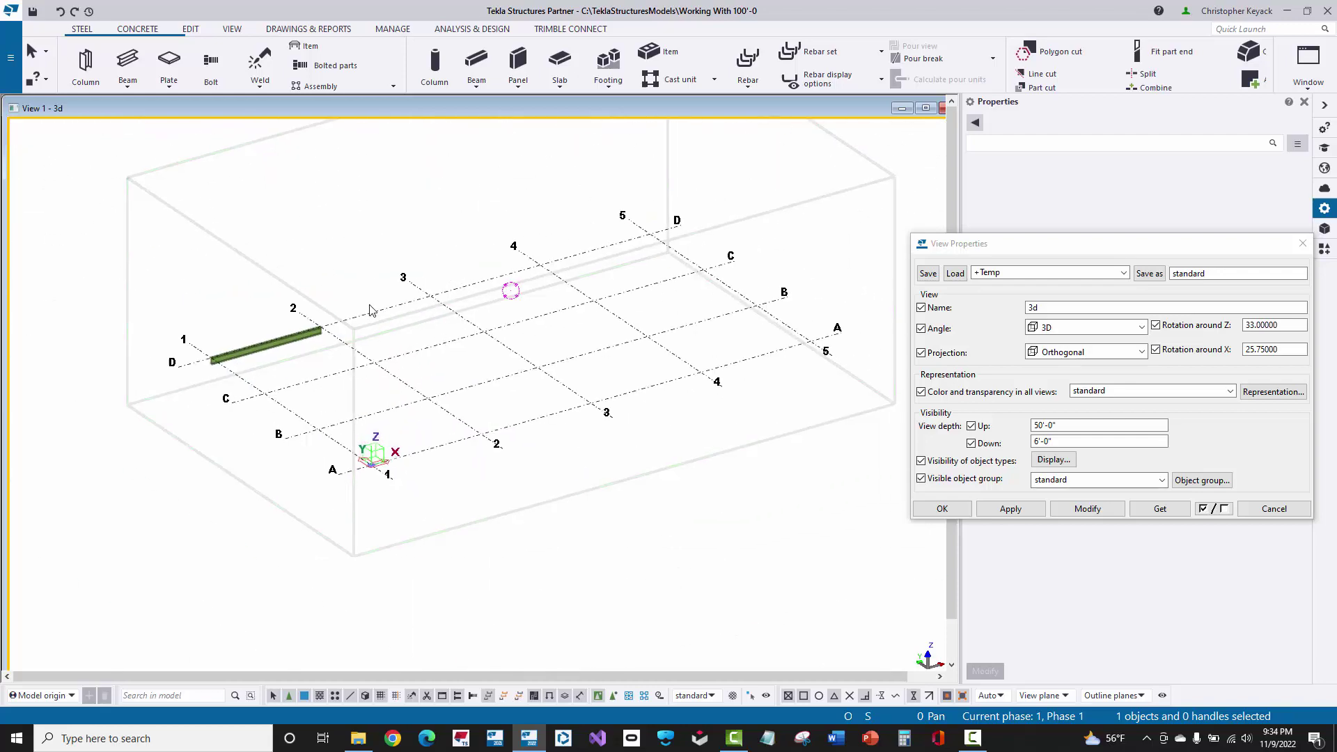
scroll(292, 351, up, 2)
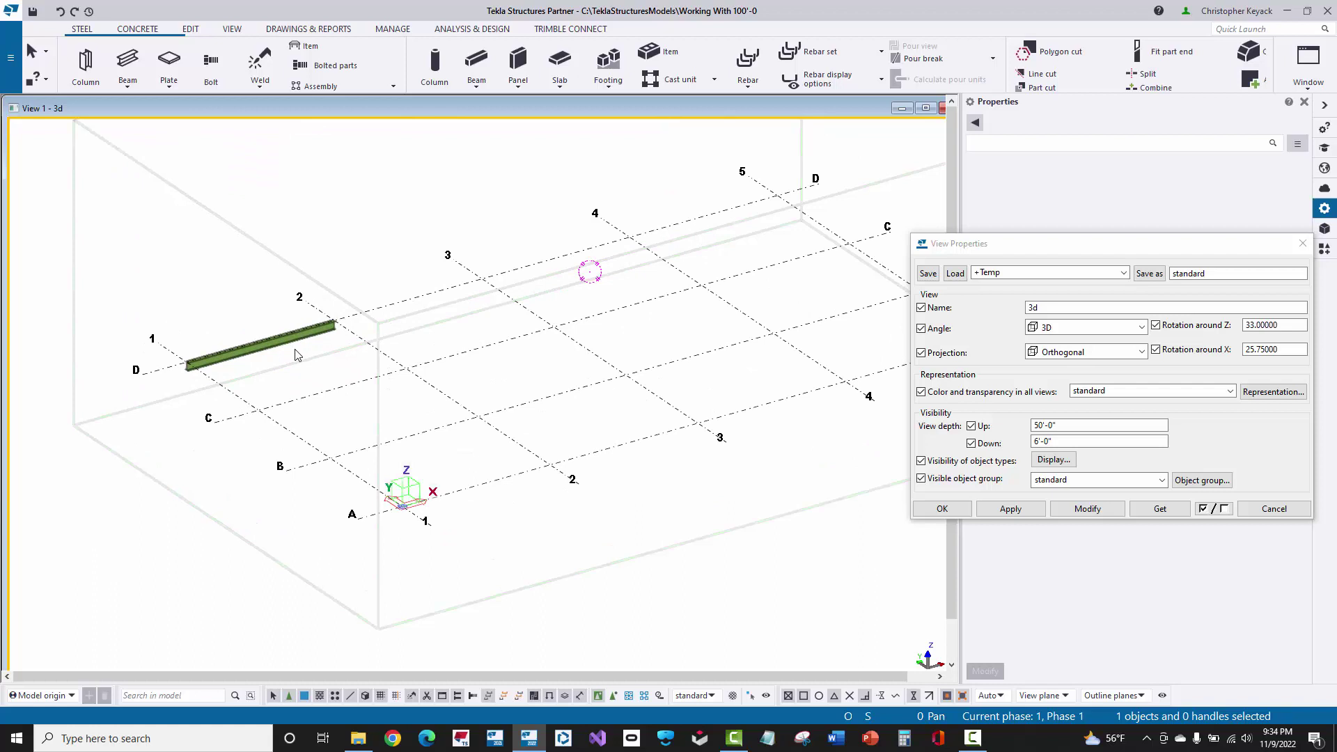
drag(262, 270, 215, 378)
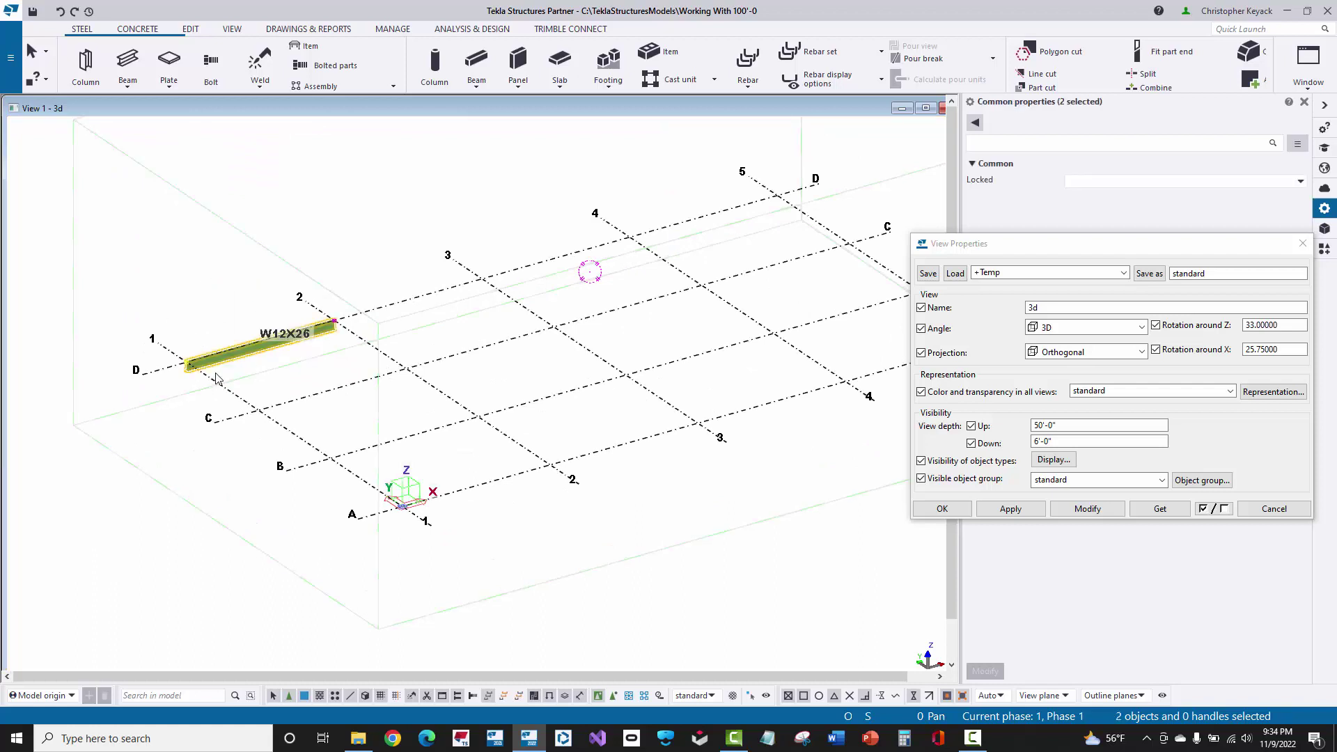
key(Delete)
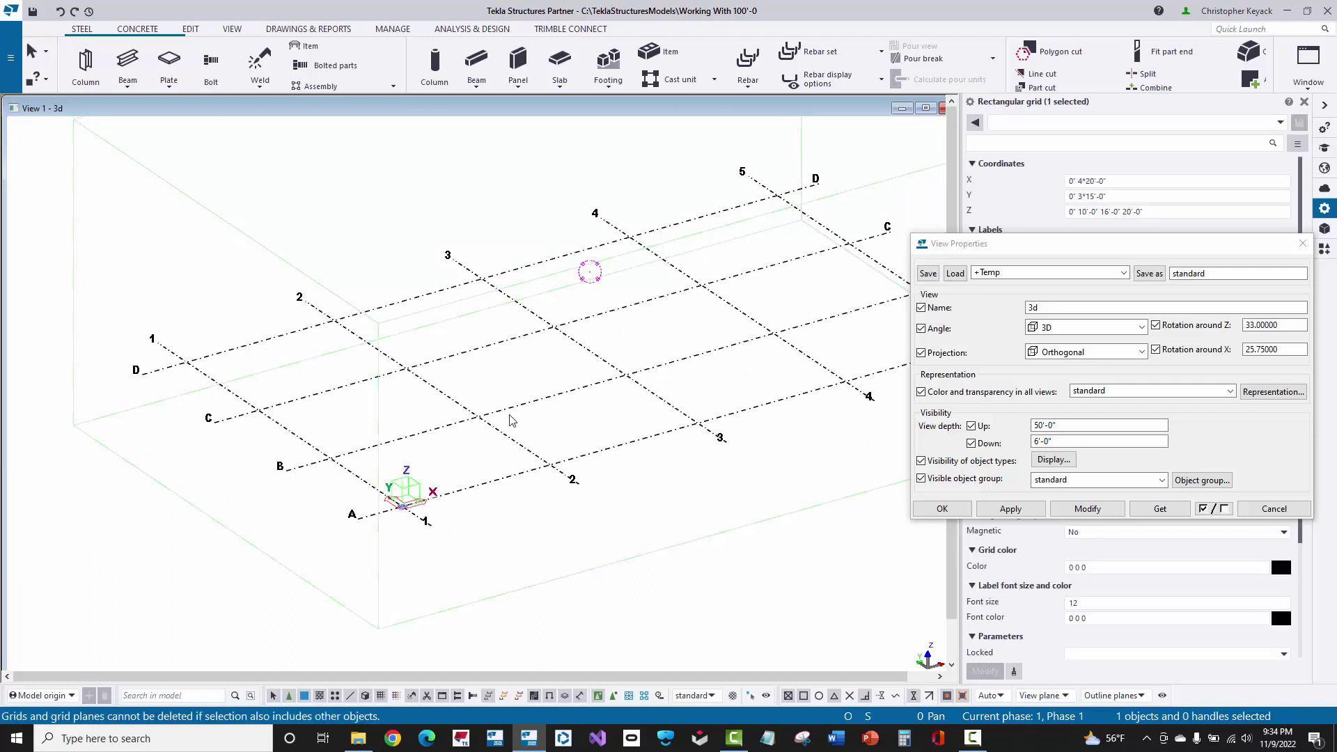
click(1274, 509)
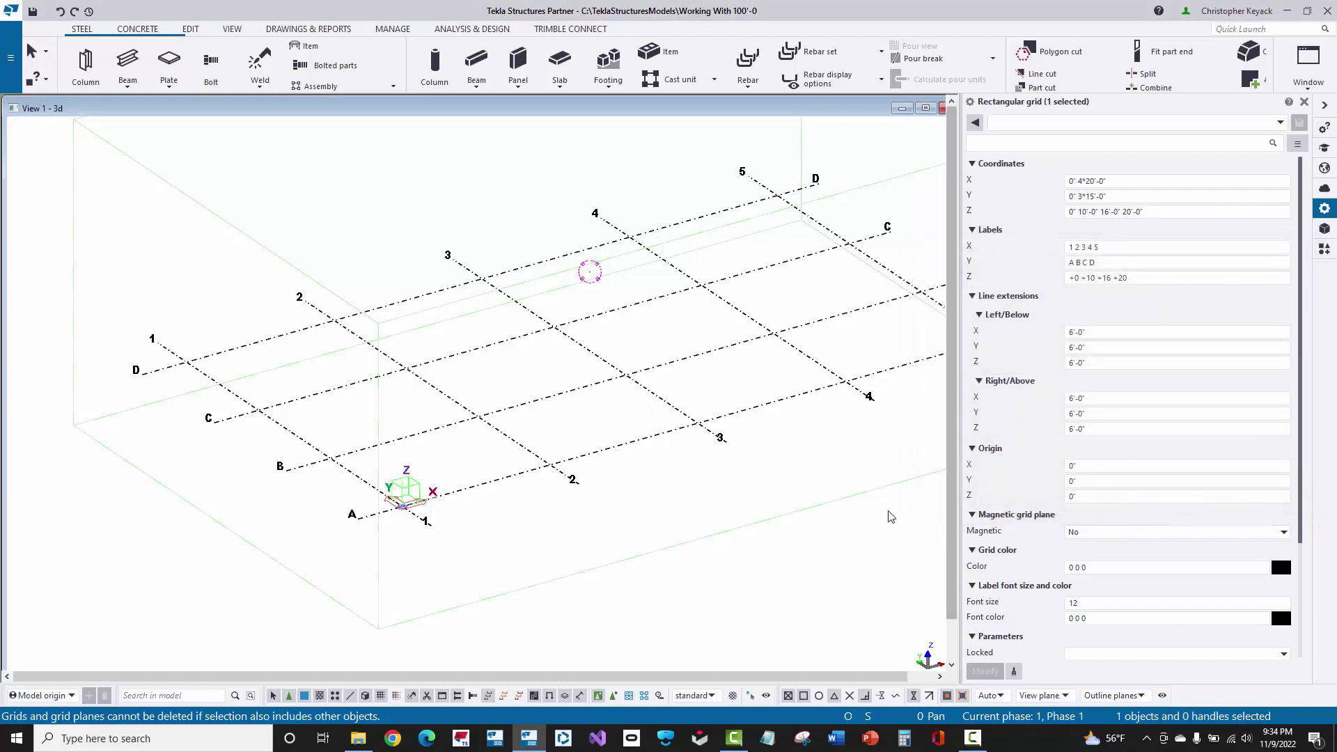
Set the rectangular grid's Z coordinates to 100' 110' 120'.
click(806, 449)
click(778, 403)
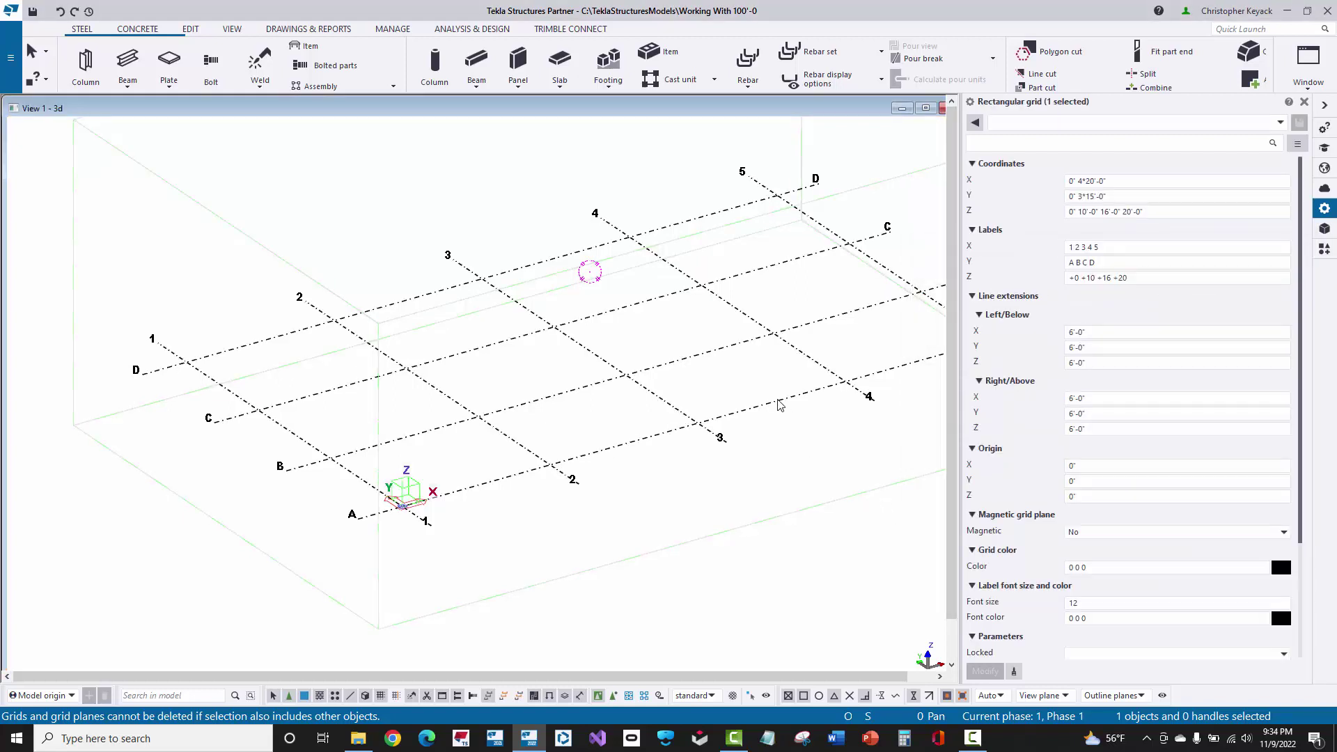
click(1139, 212)
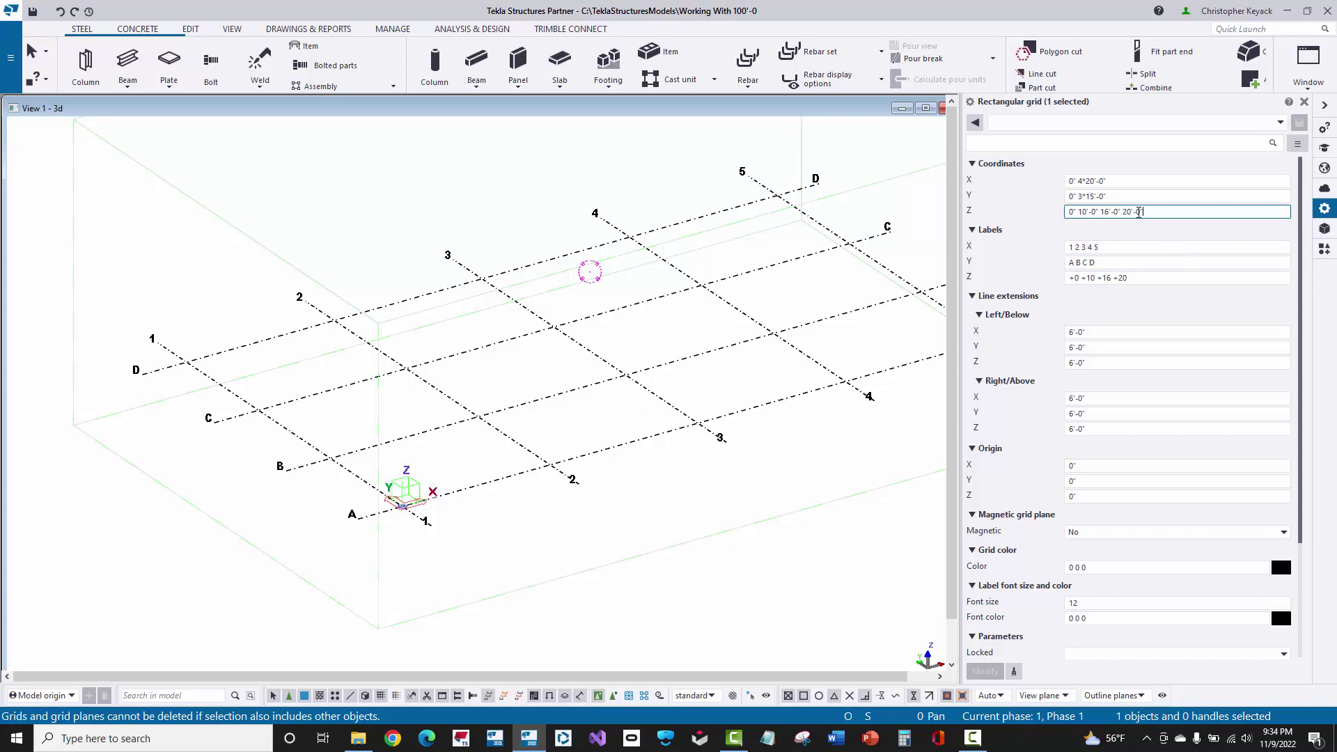
key(ctrl+a)
text(100)
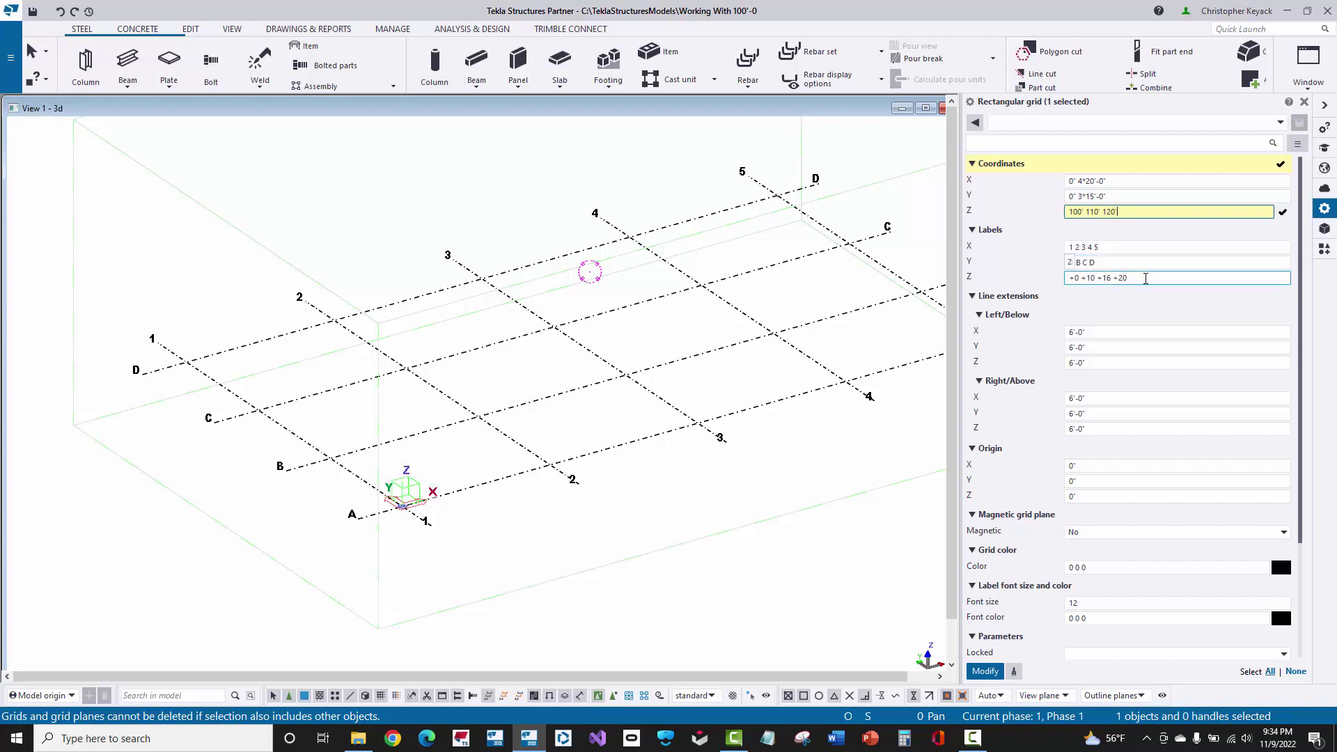
Set the grid's Z labels to 100' 110' 120' and apply the modified properties to the grid.
click(1037, 281)
text(10)
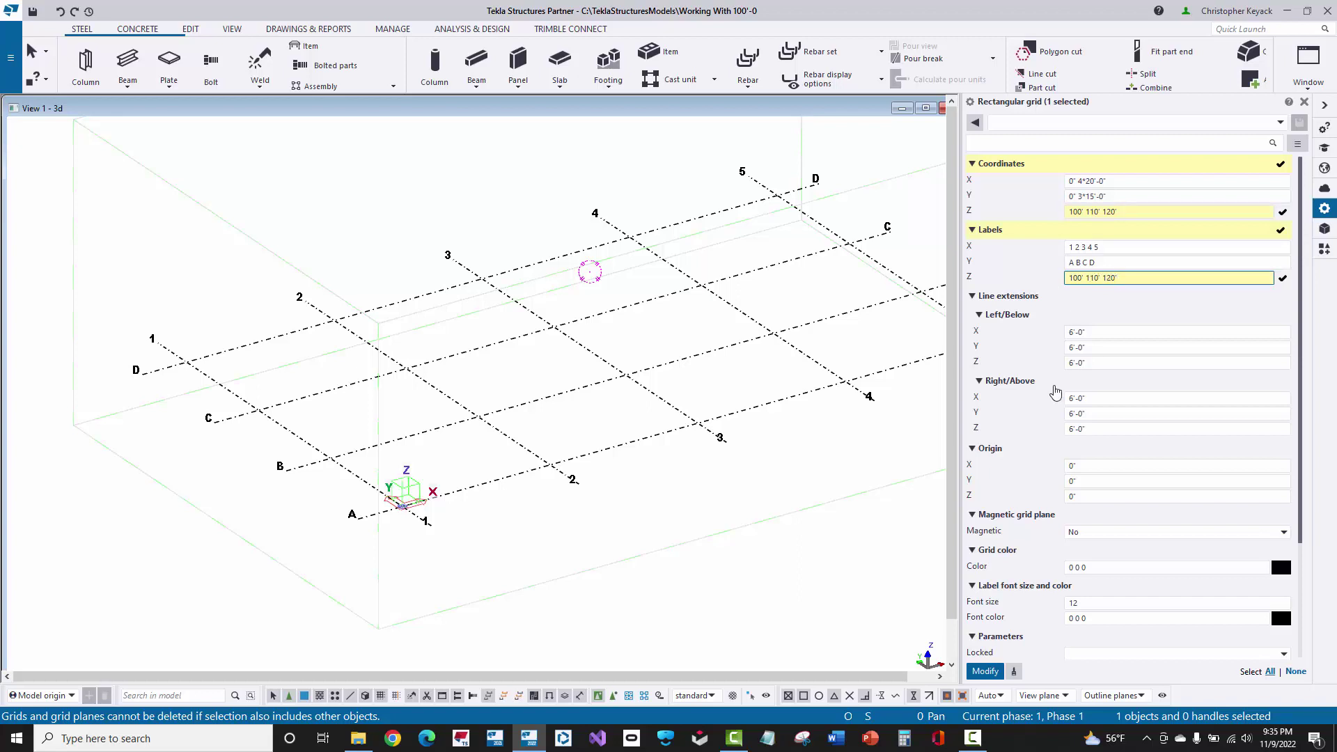
click(985, 671)
Set the 3D view's upward view depth to 900'-0" and apply the change to the view.
scroll(621, 393, down, 2)
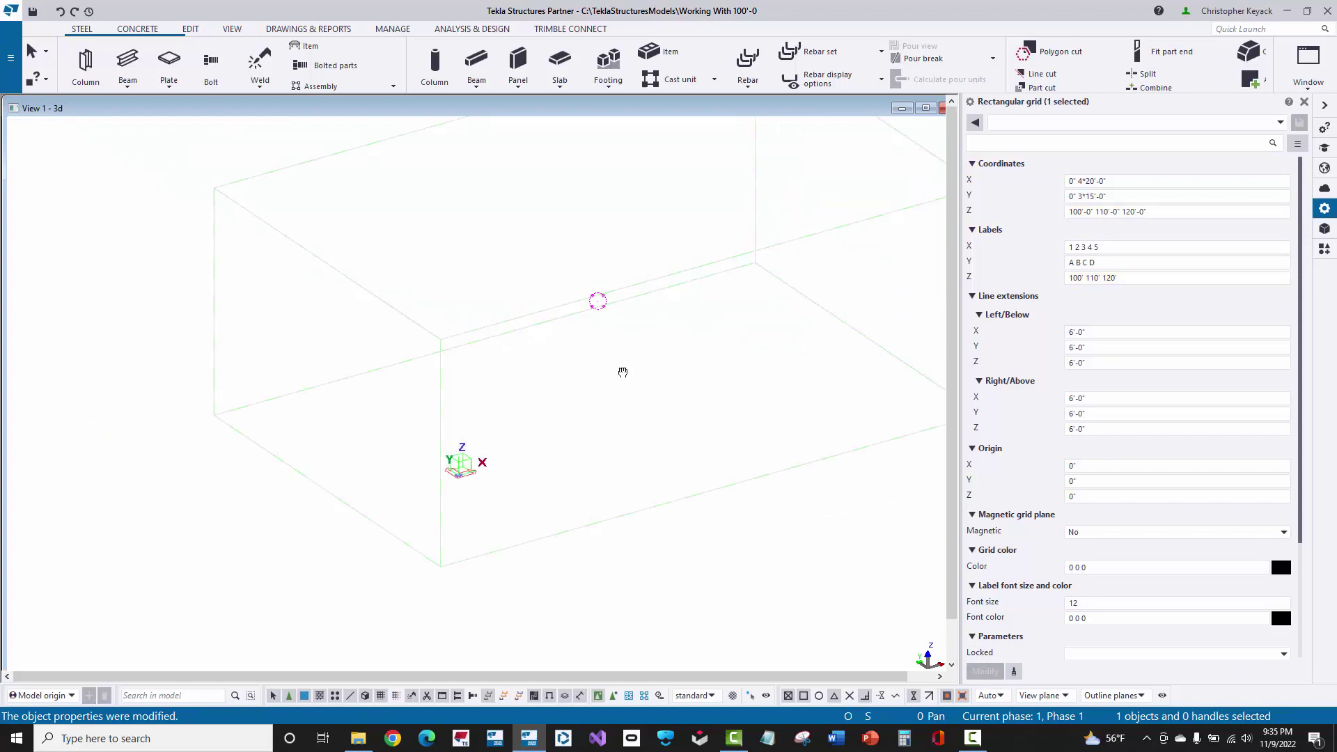
middle_drag(624, 374, 521, 407)
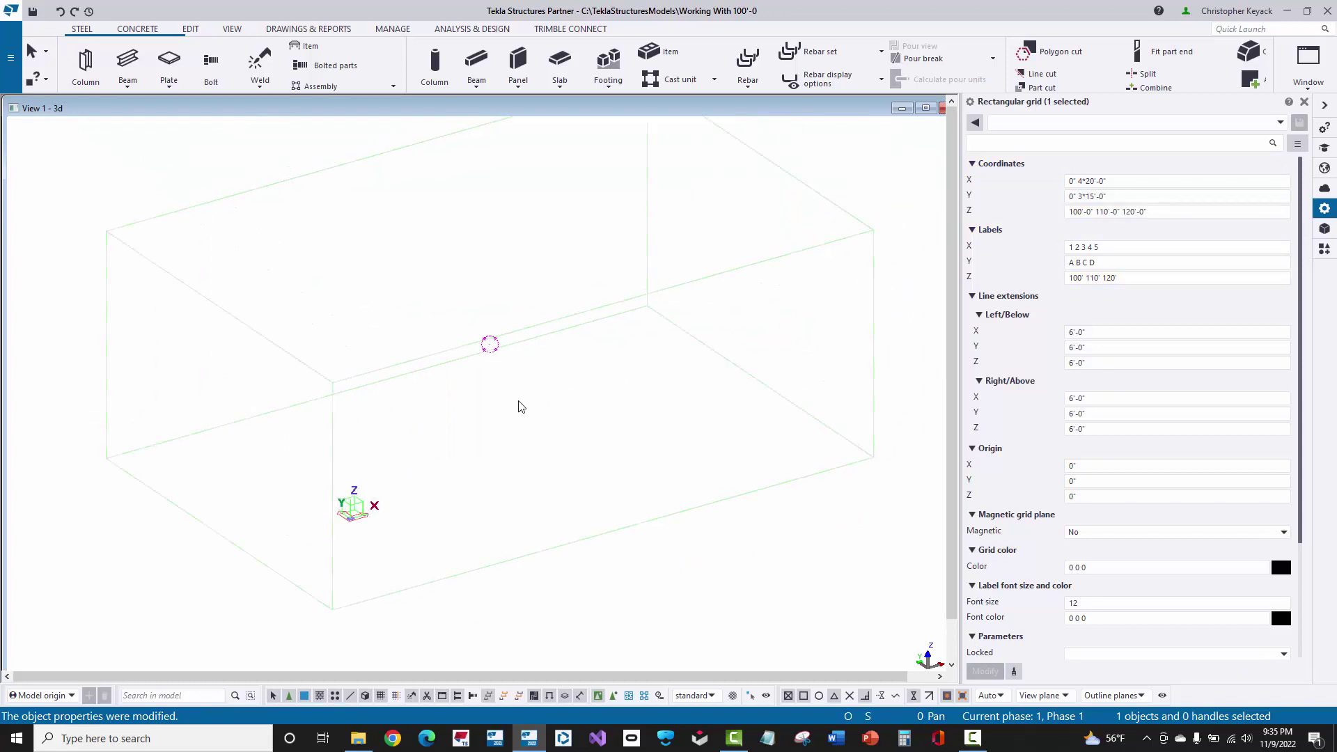
click(547, 380)
double_click(547, 378)
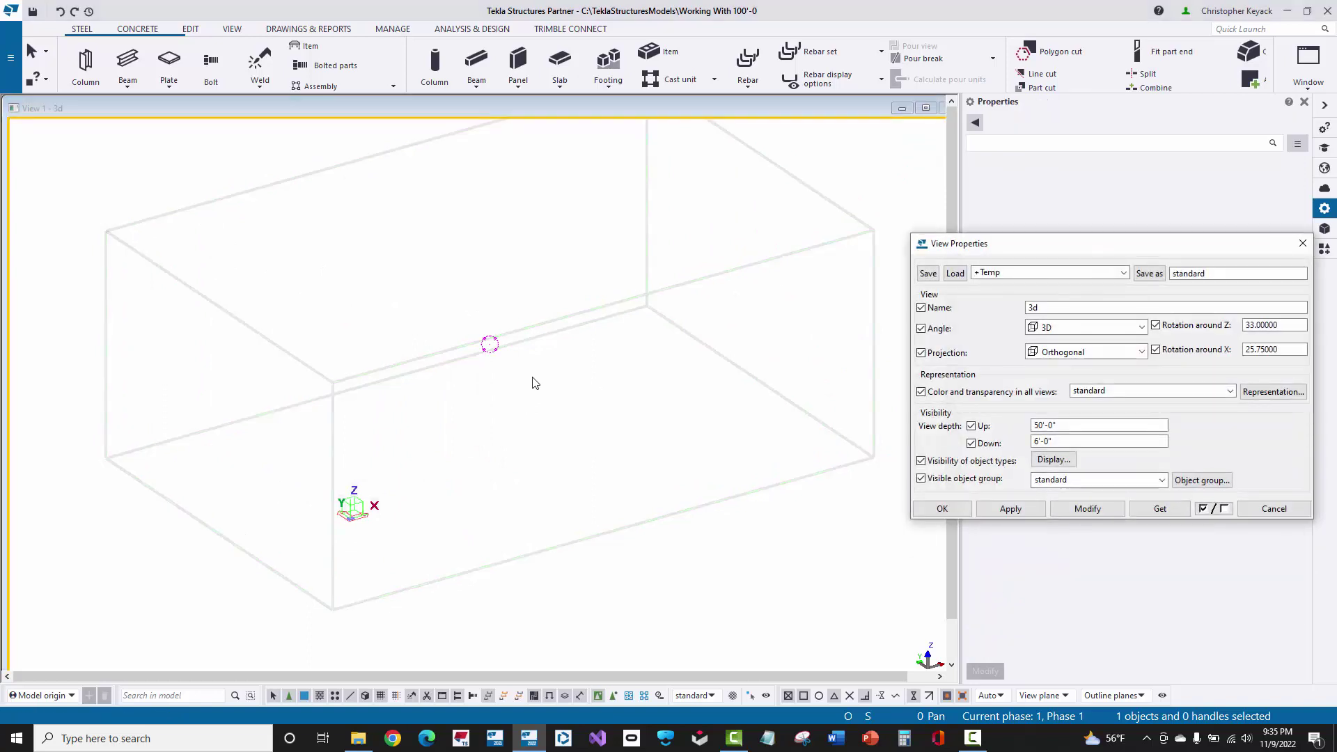
double_click(1073, 425)
text(900)
key(Tab)
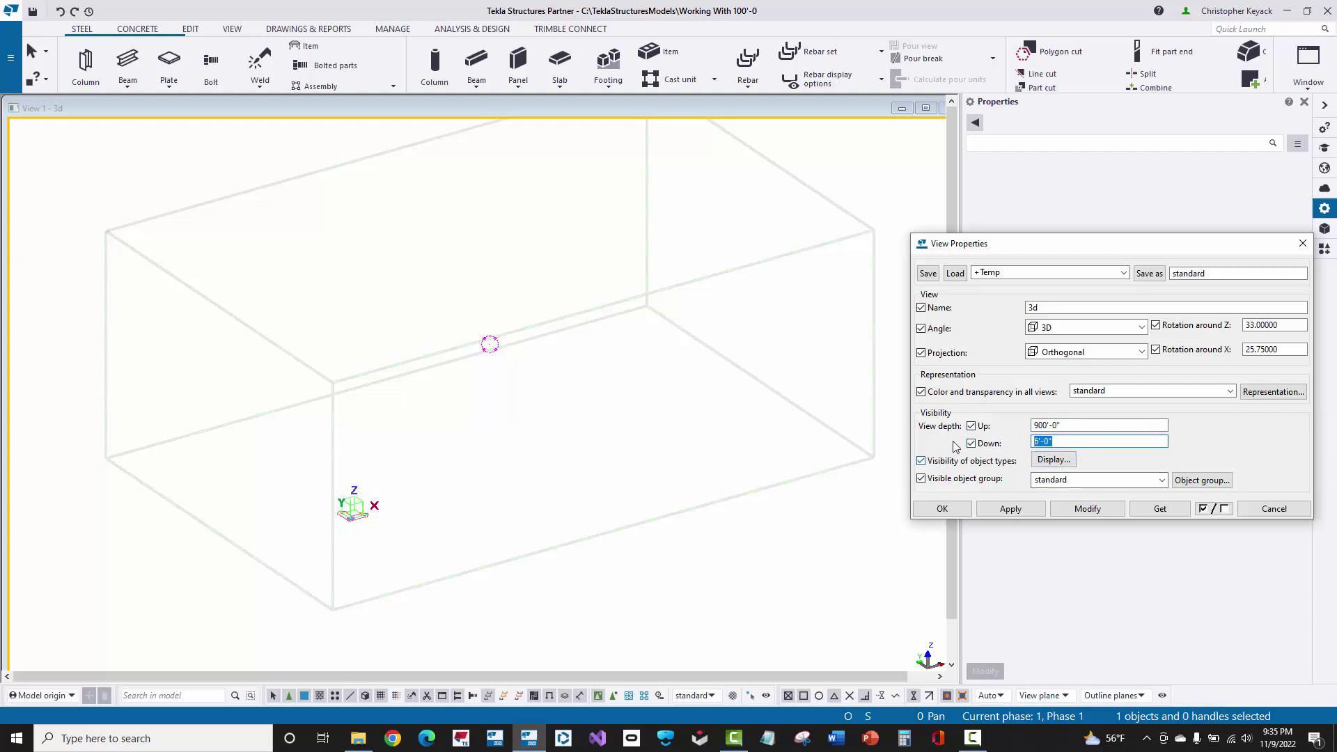
click(1088, 508)
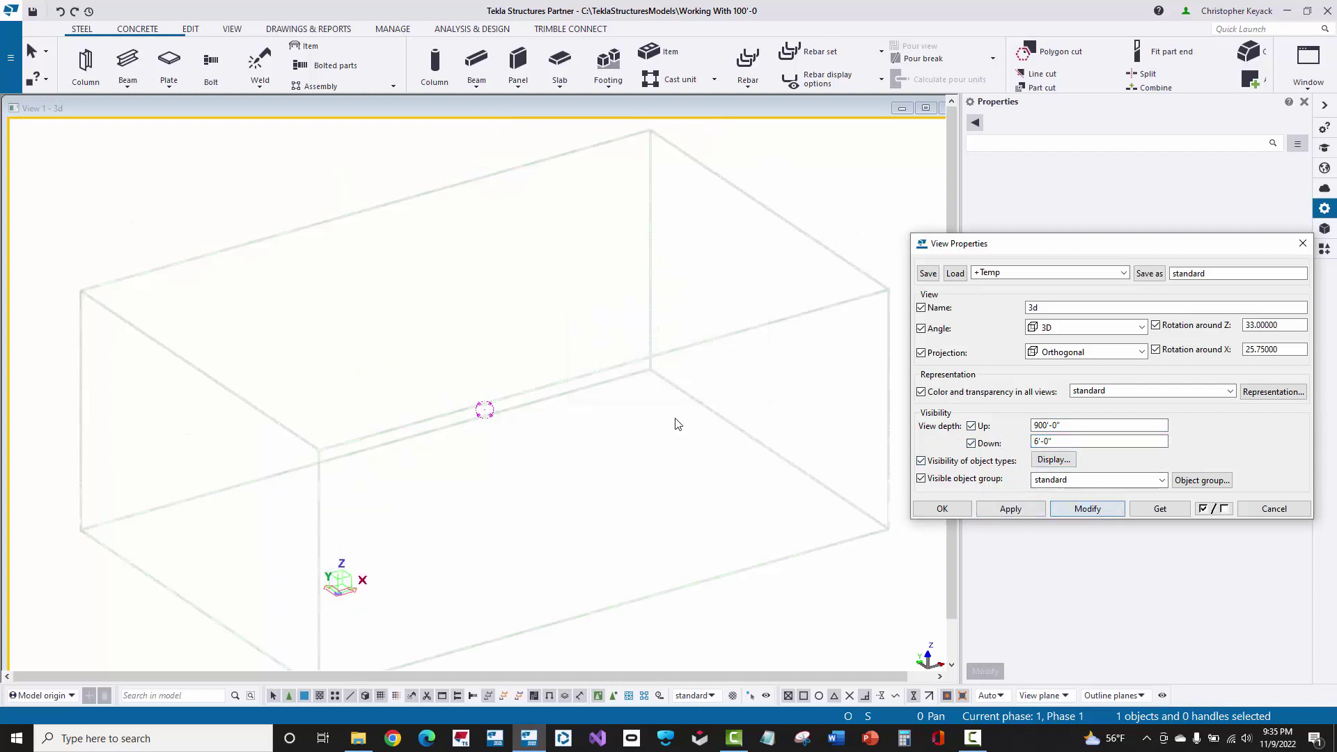
Fit the work area to the entire model and close the view properties.
right_click(634, 353)
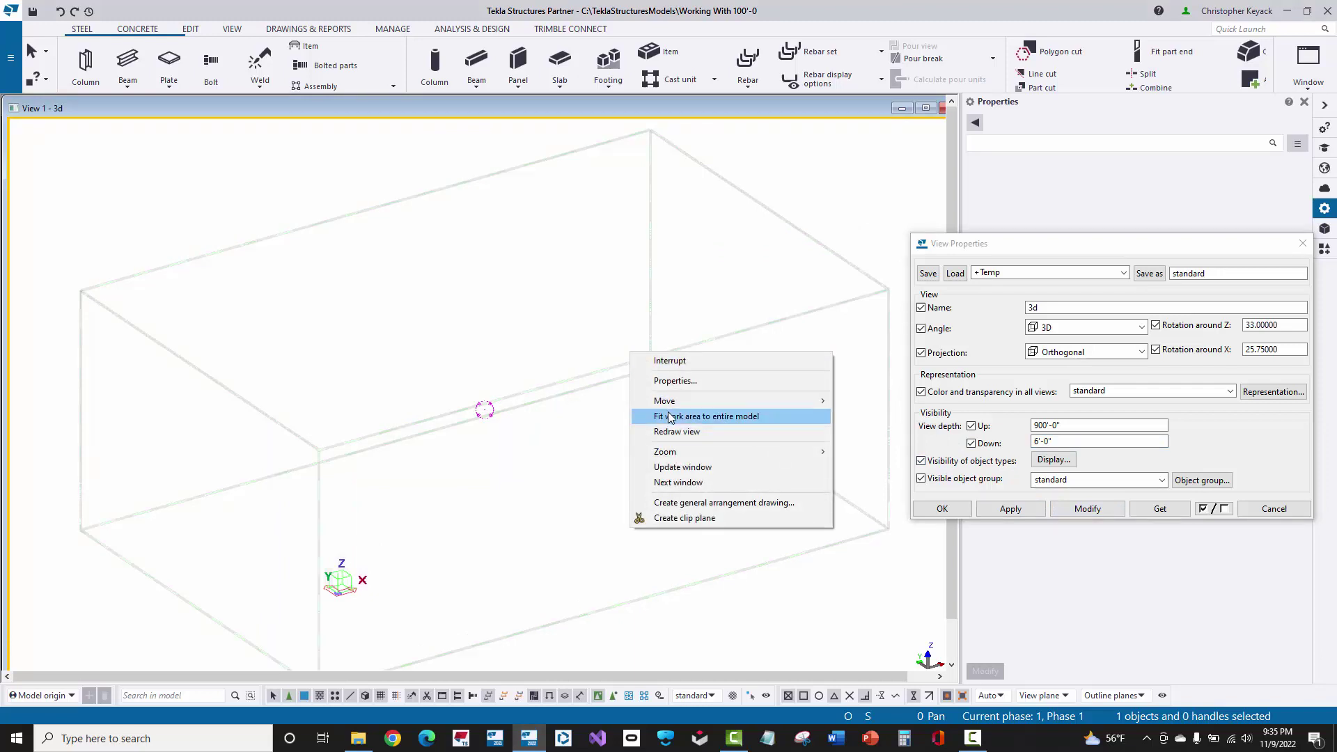
click(659, 416)
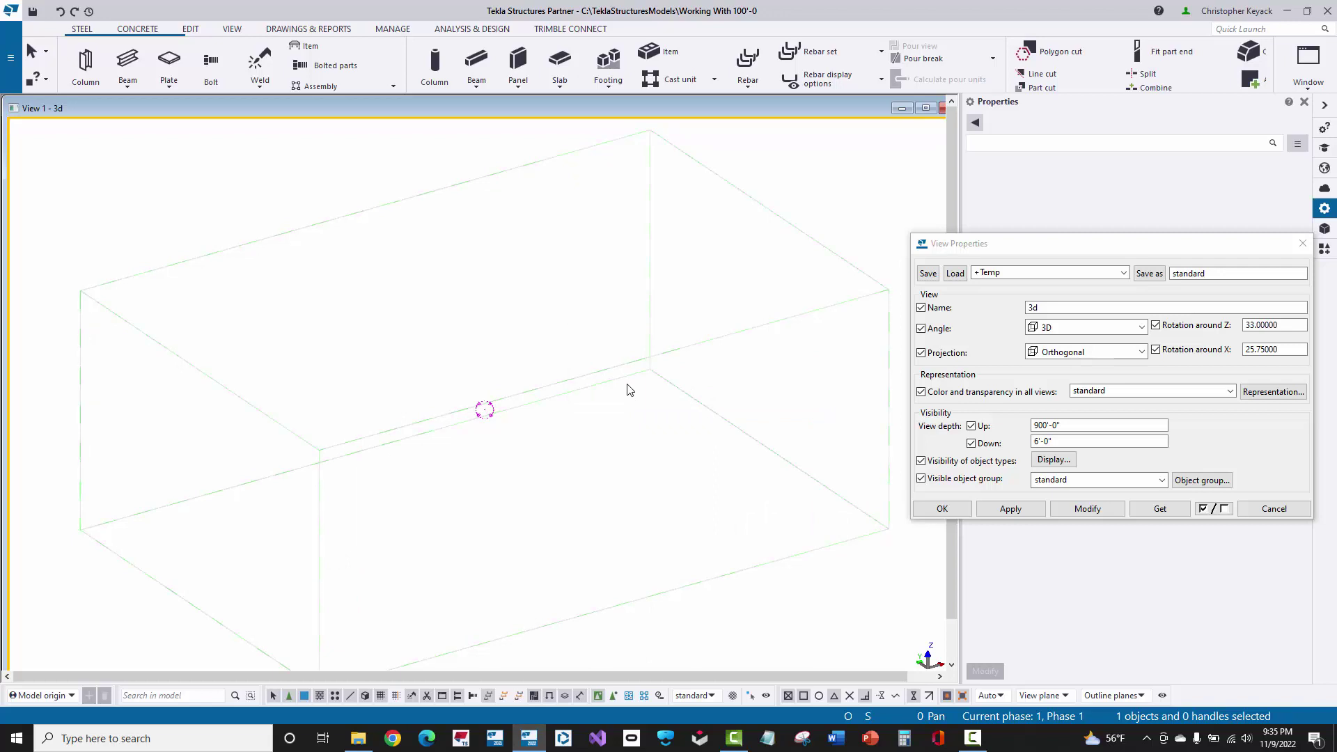
click(1263, 510)
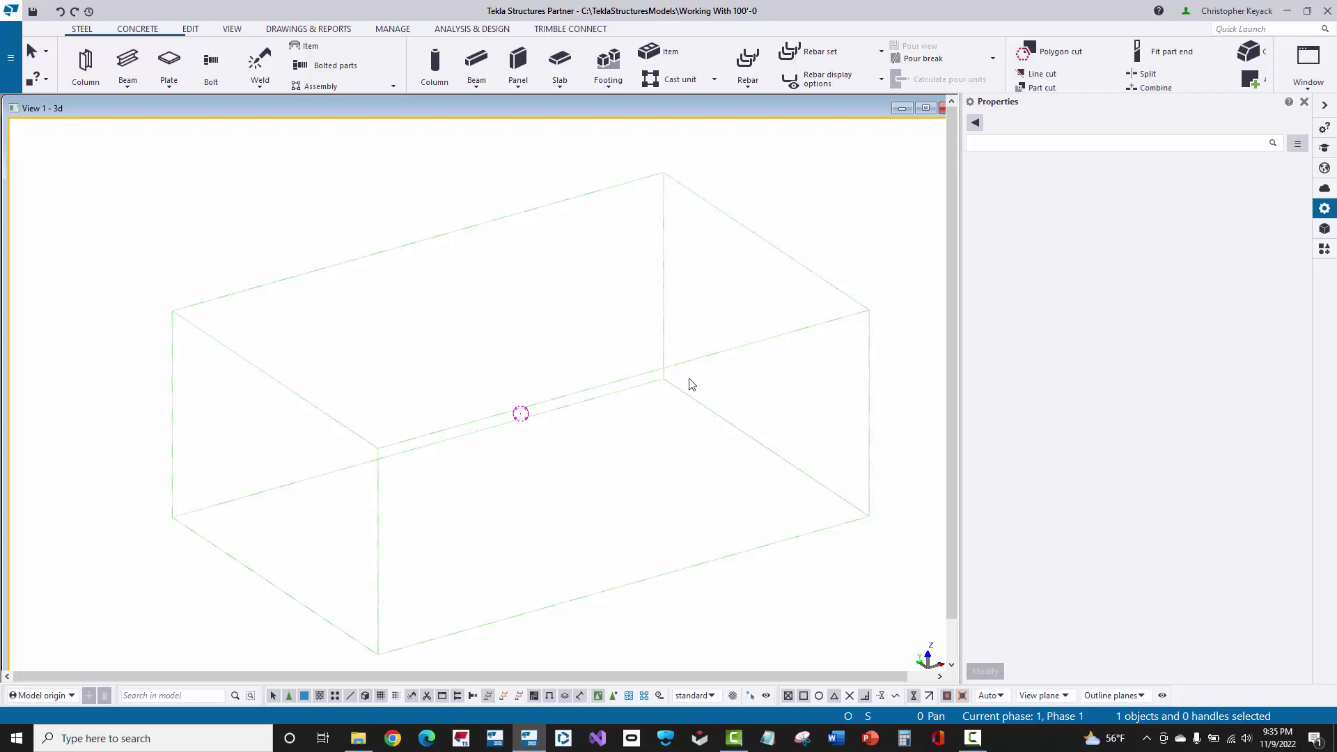
Move the 3D view's plane linearly by dZ 100'-0" and confirm the view move.
middle_drag(584, 306, 570, 260)
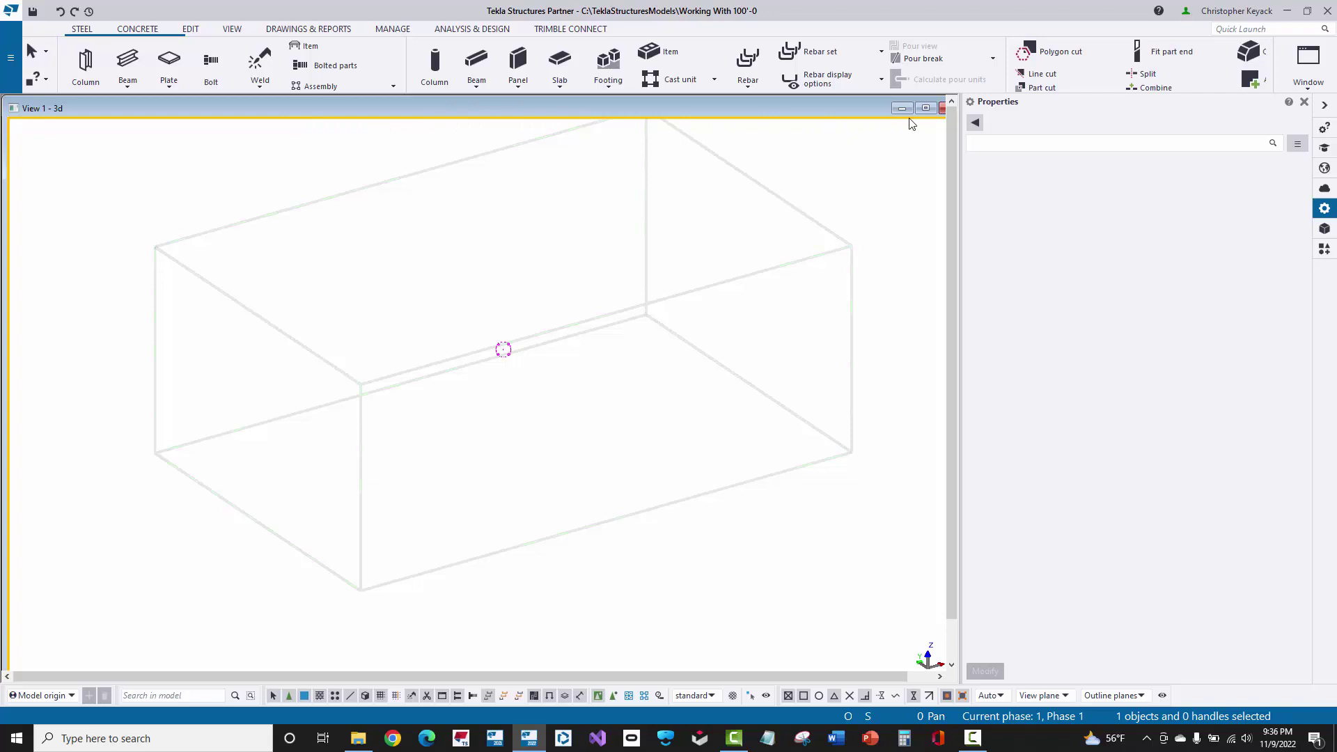
right_click(496, 243)
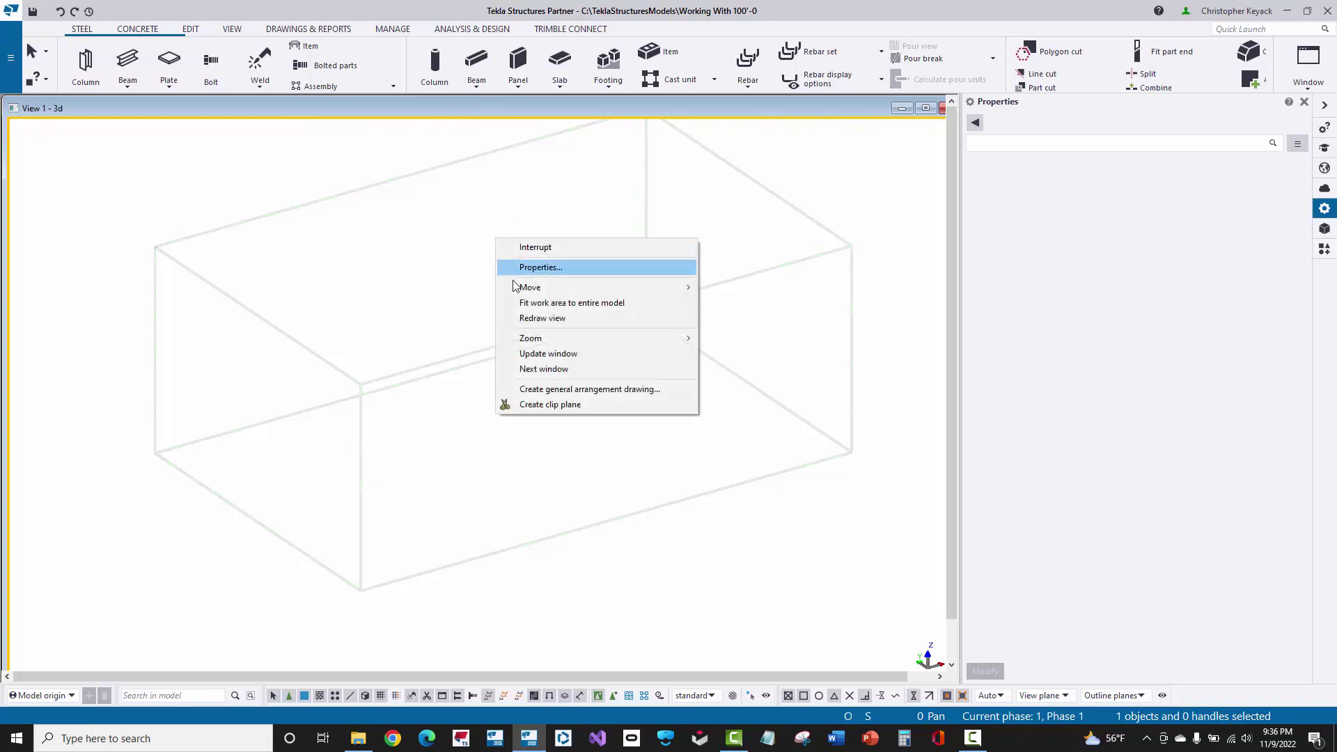
mouse_move(547, 290)
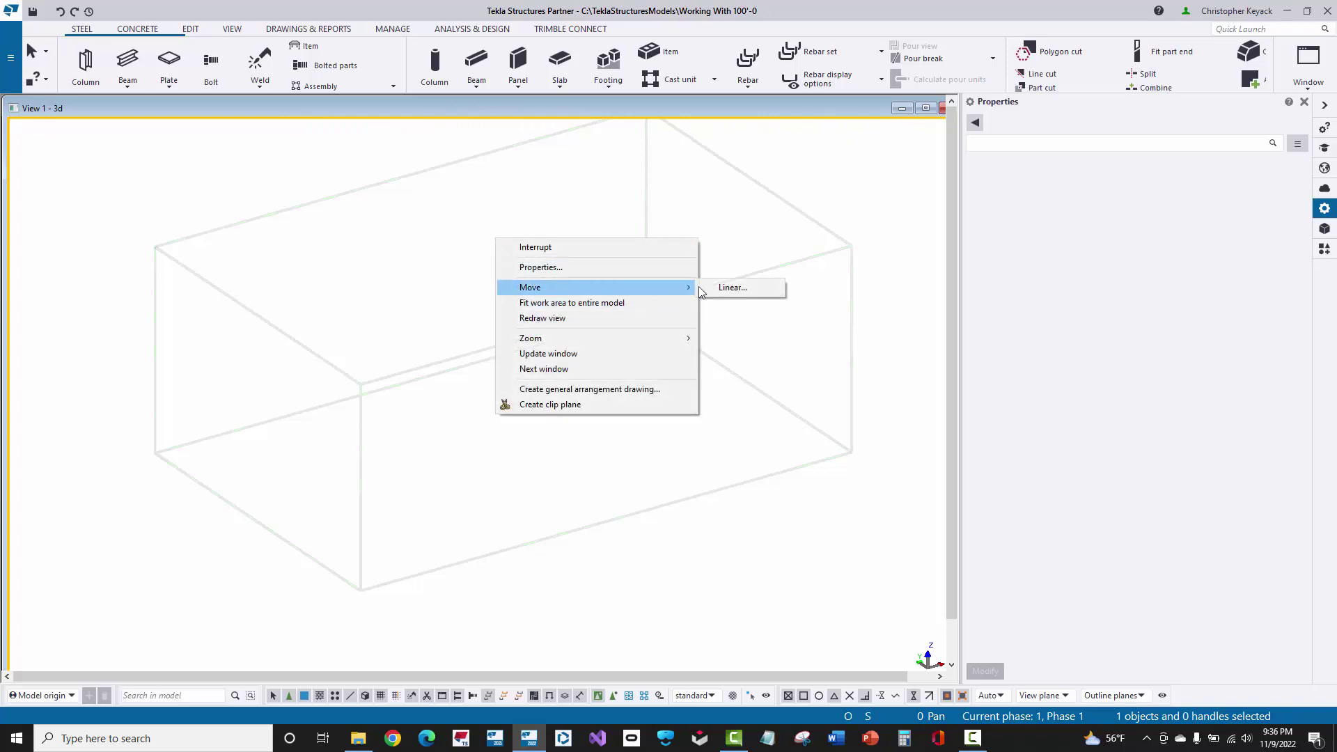
click(715, 289)
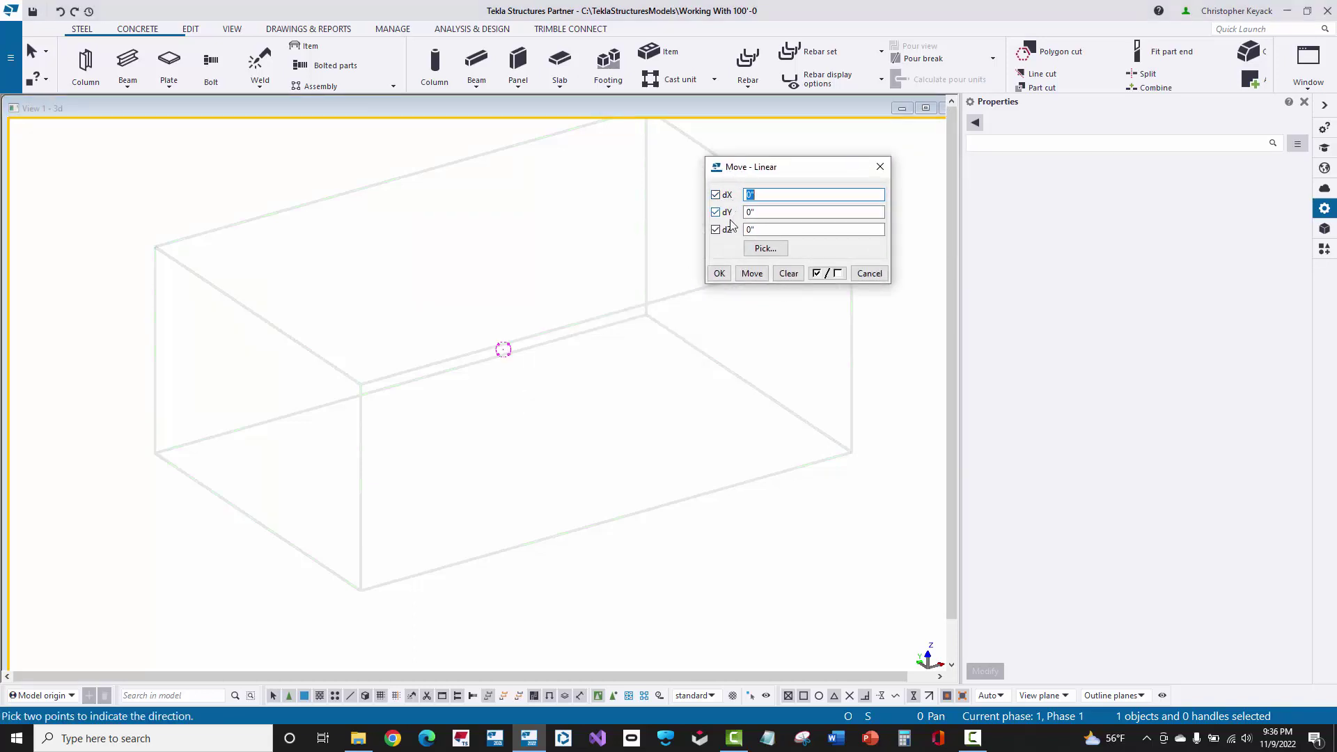
click(766, 231)
text(100)
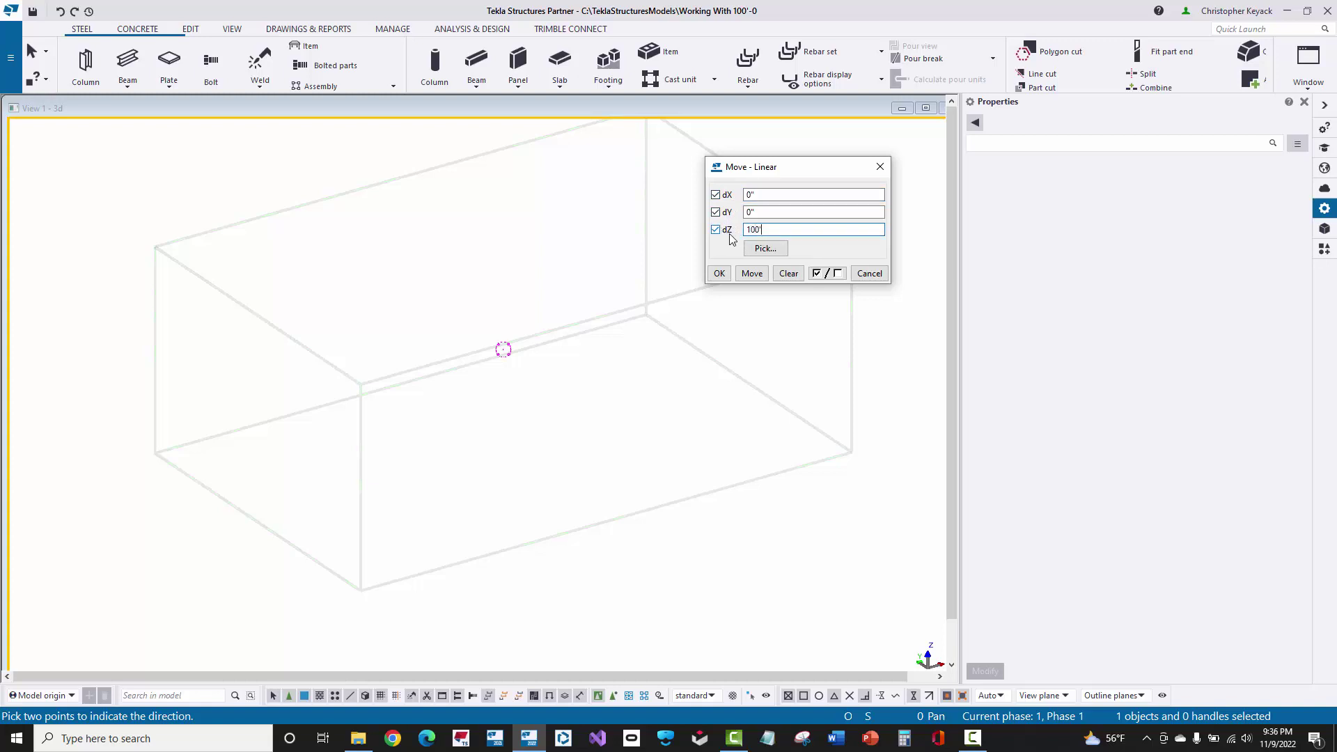
text(')
right_click(528, 272)
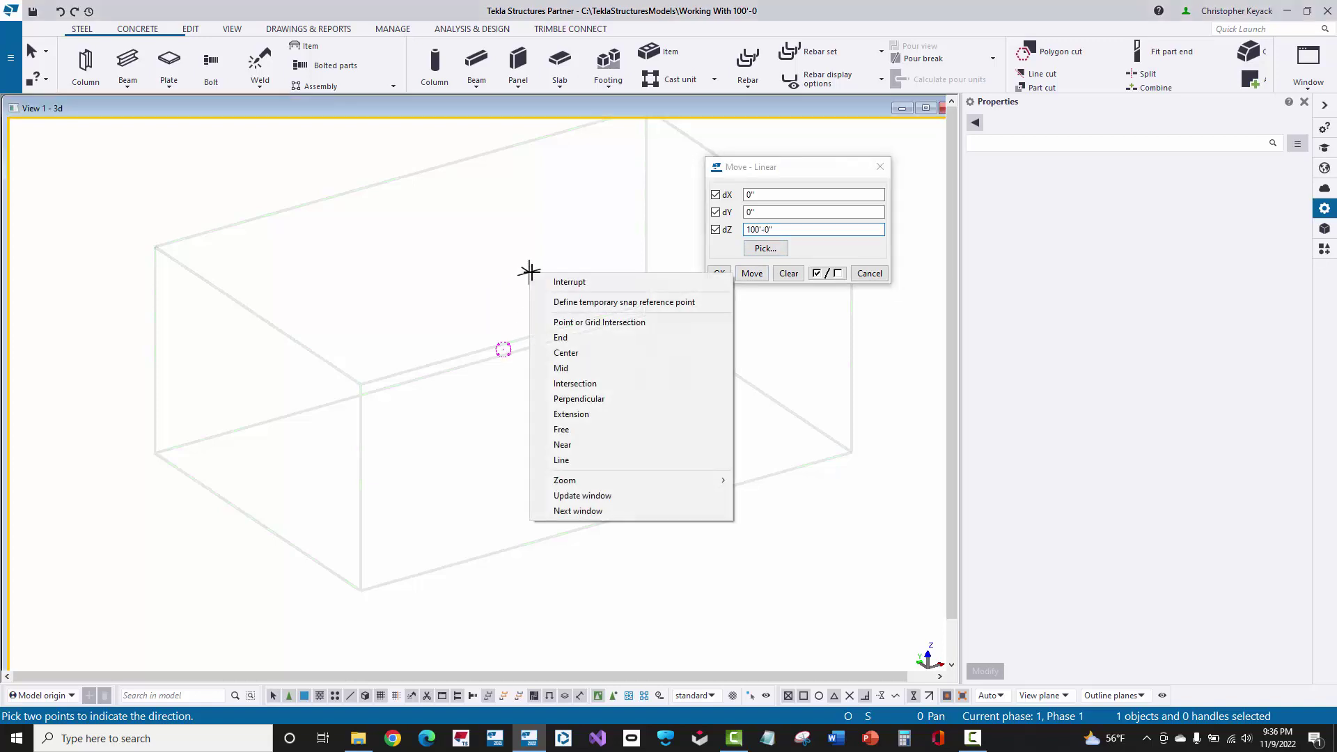
click(540, 281)
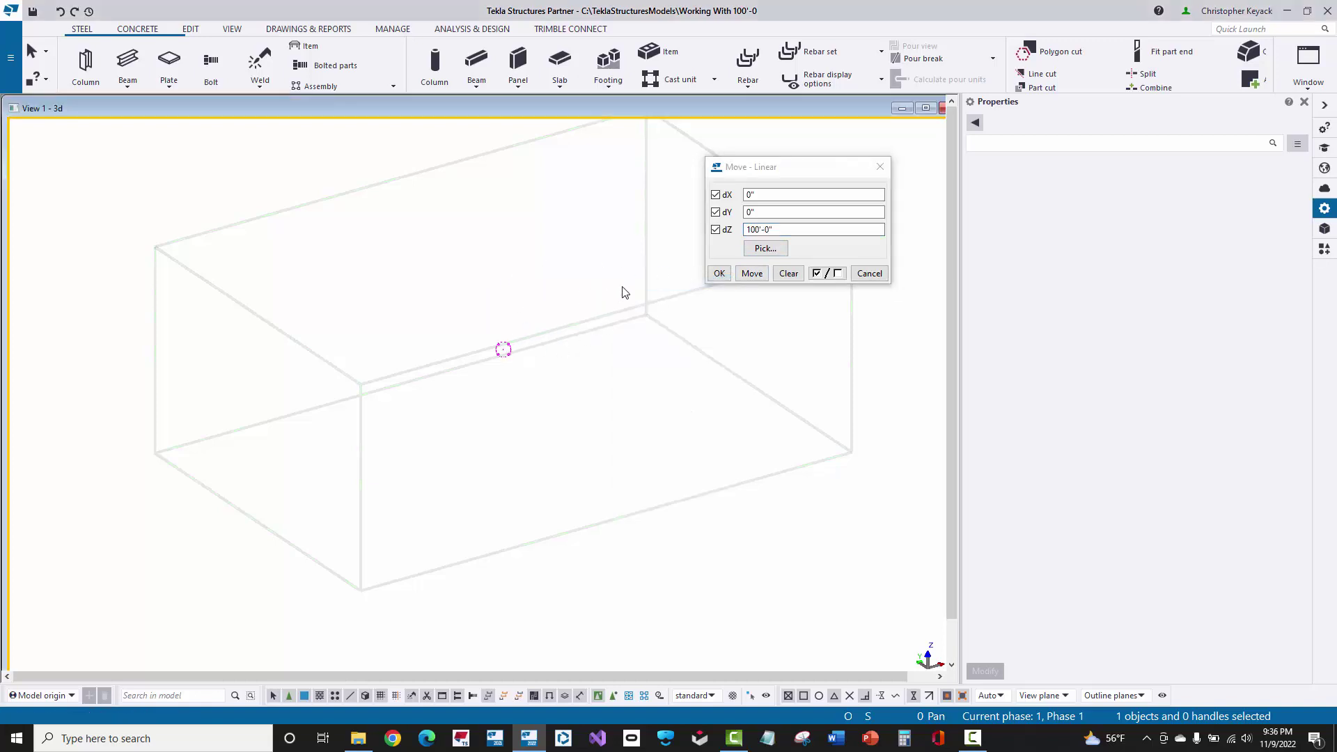
click(752, 273)
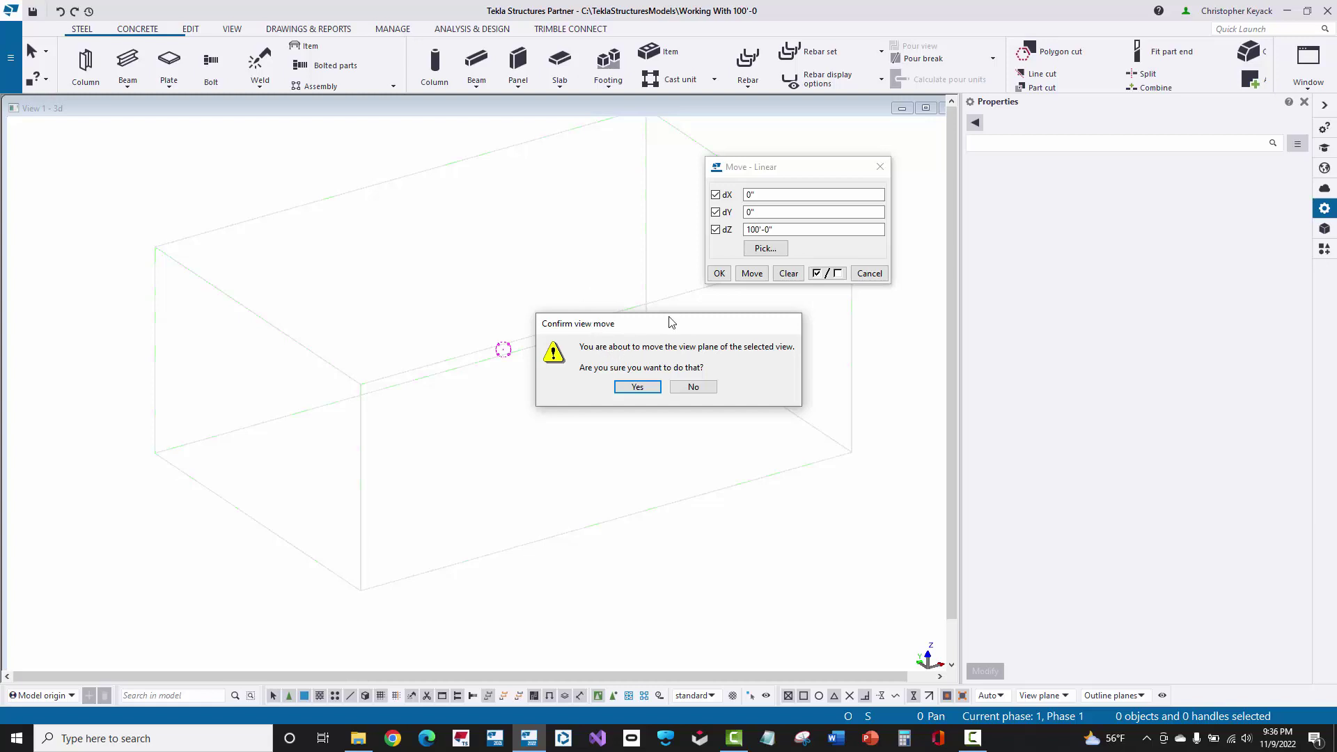
click(637, 388)
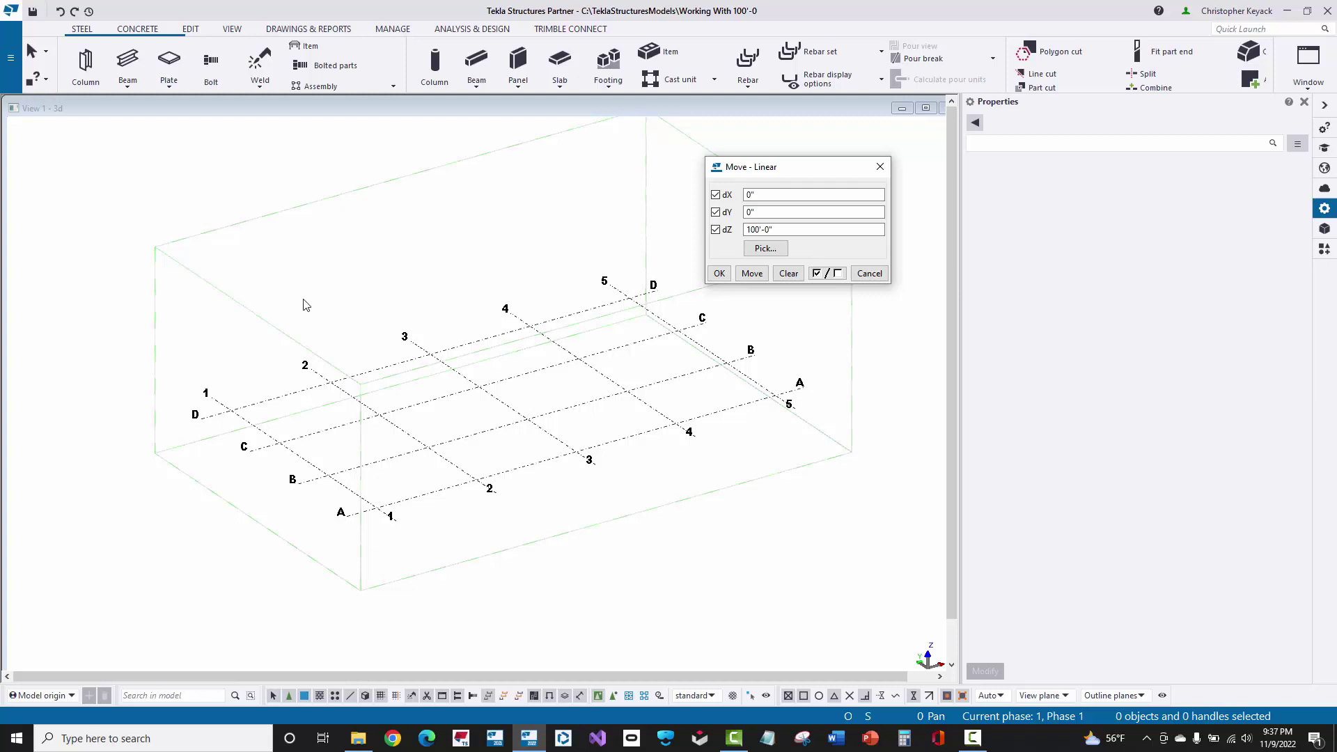
Select the rectangular grid to check its Z coordinates and close the linear move dialog.
click(425, 353)
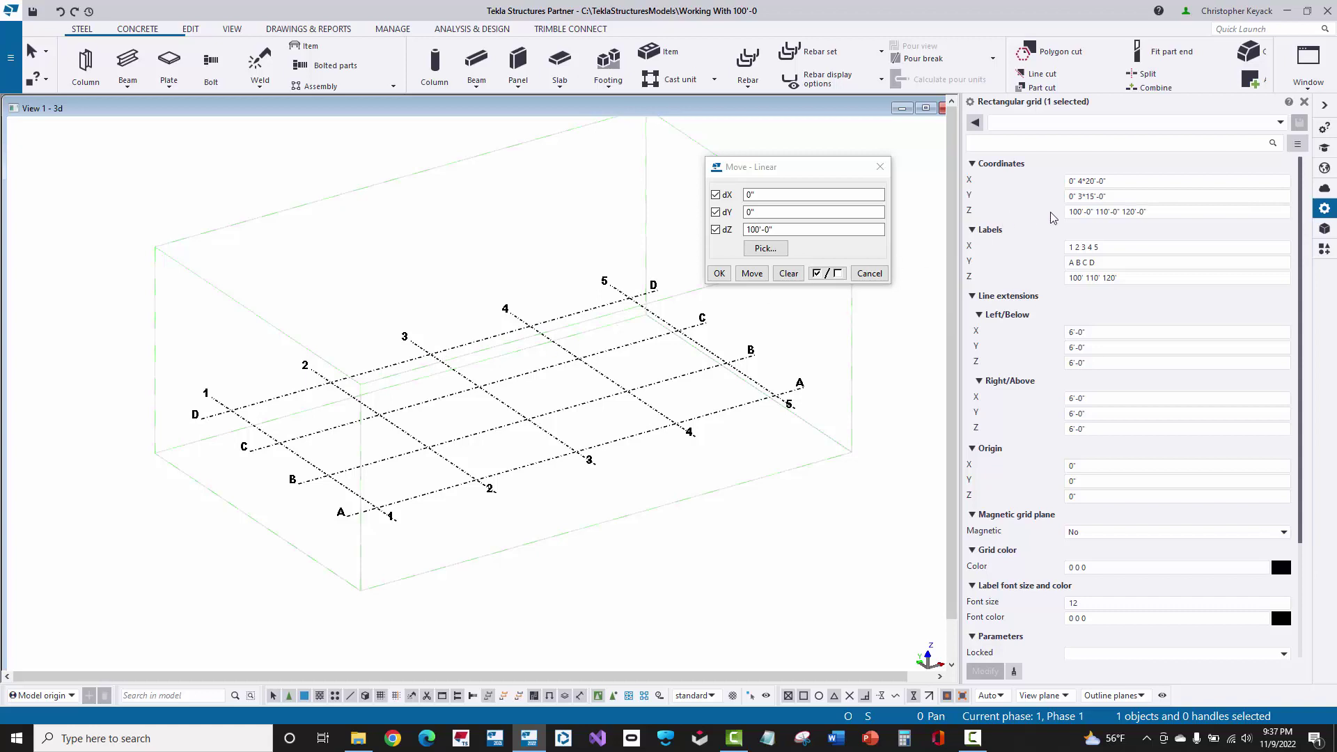
click(1080, 214)
click(872, 275)
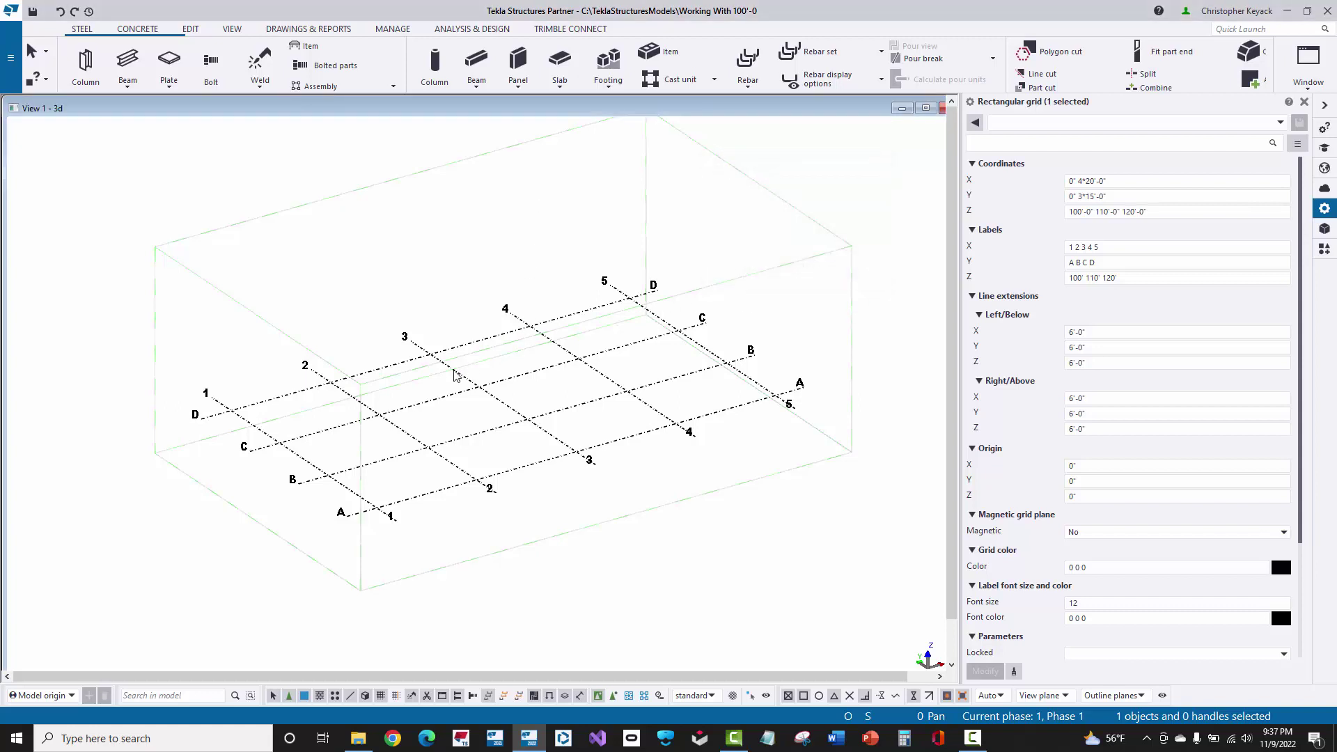
Examine where the model origin and work plane symbol lies relative to the raised grid.
scroll(453, 376, down, 3)
scroll(418, 571, up, 2)
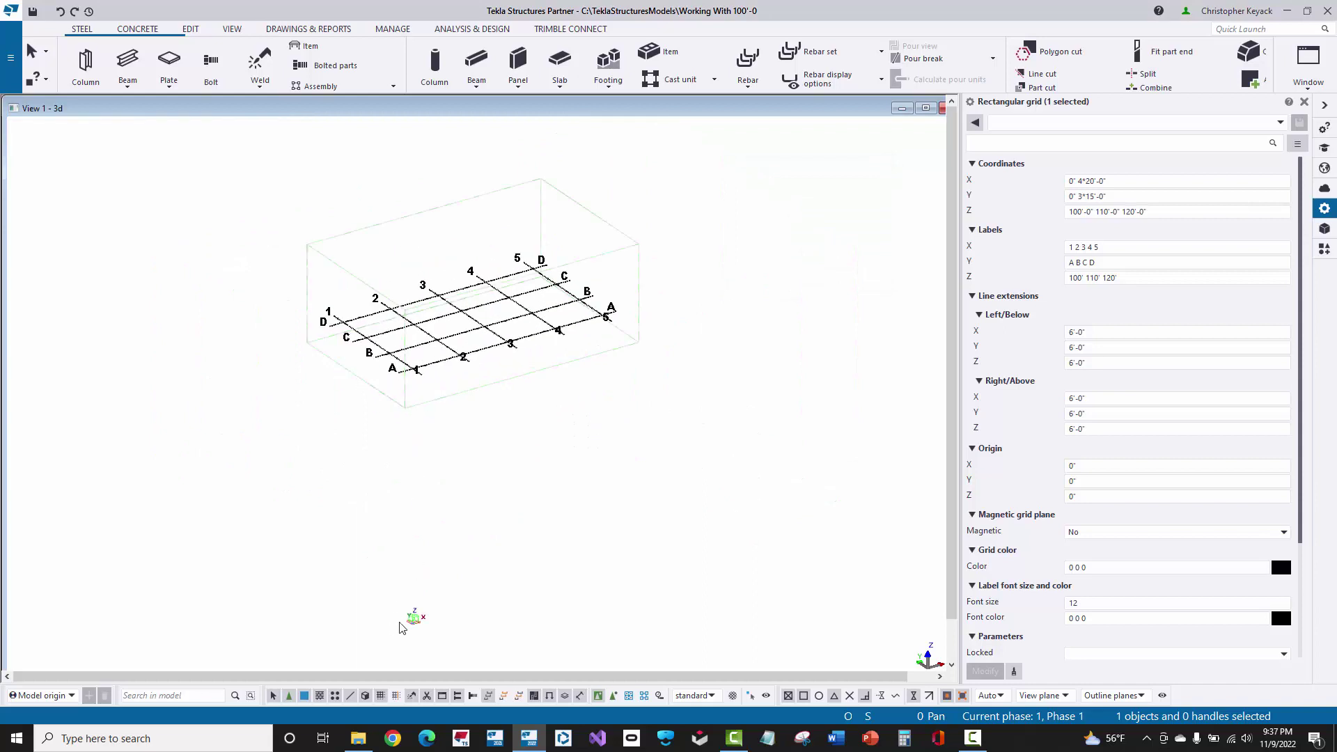
scroll(414, 637, up, 4)
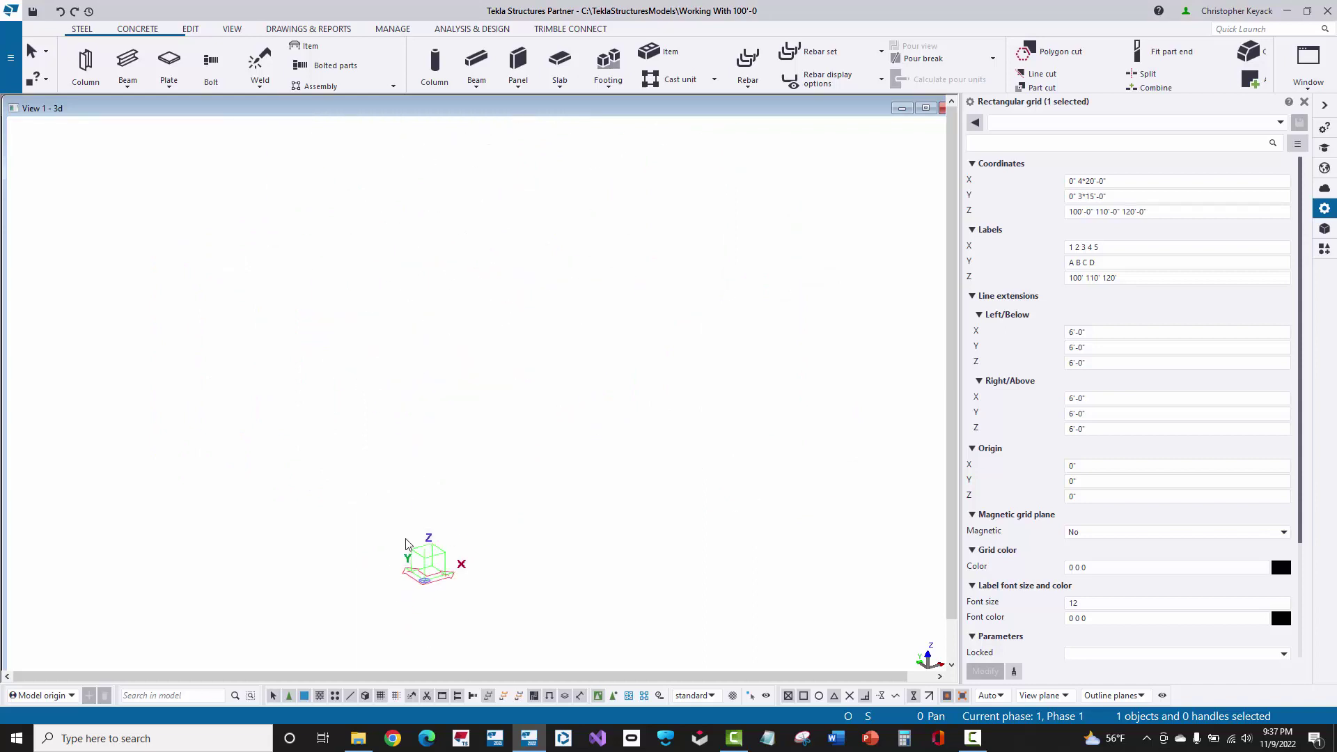
scroll(418, 553, up, 2)
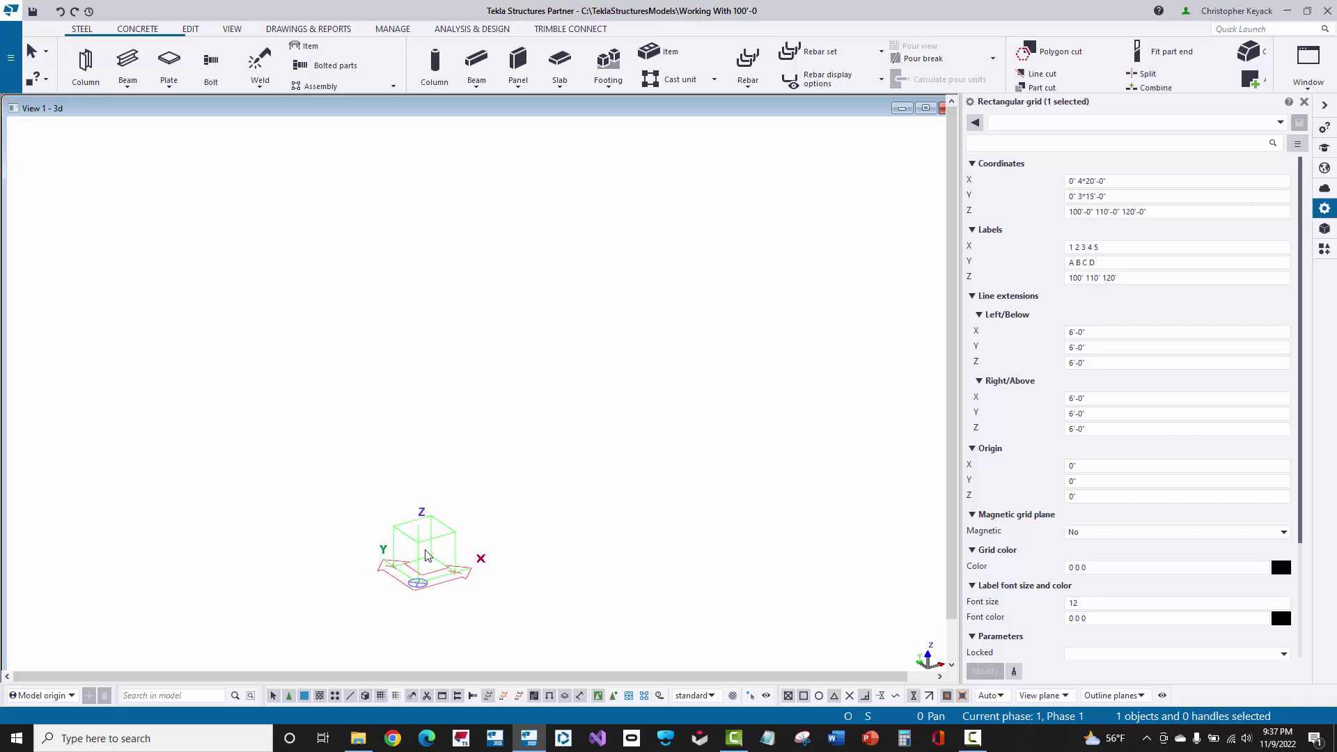
scroll(468, 517, down, 5)
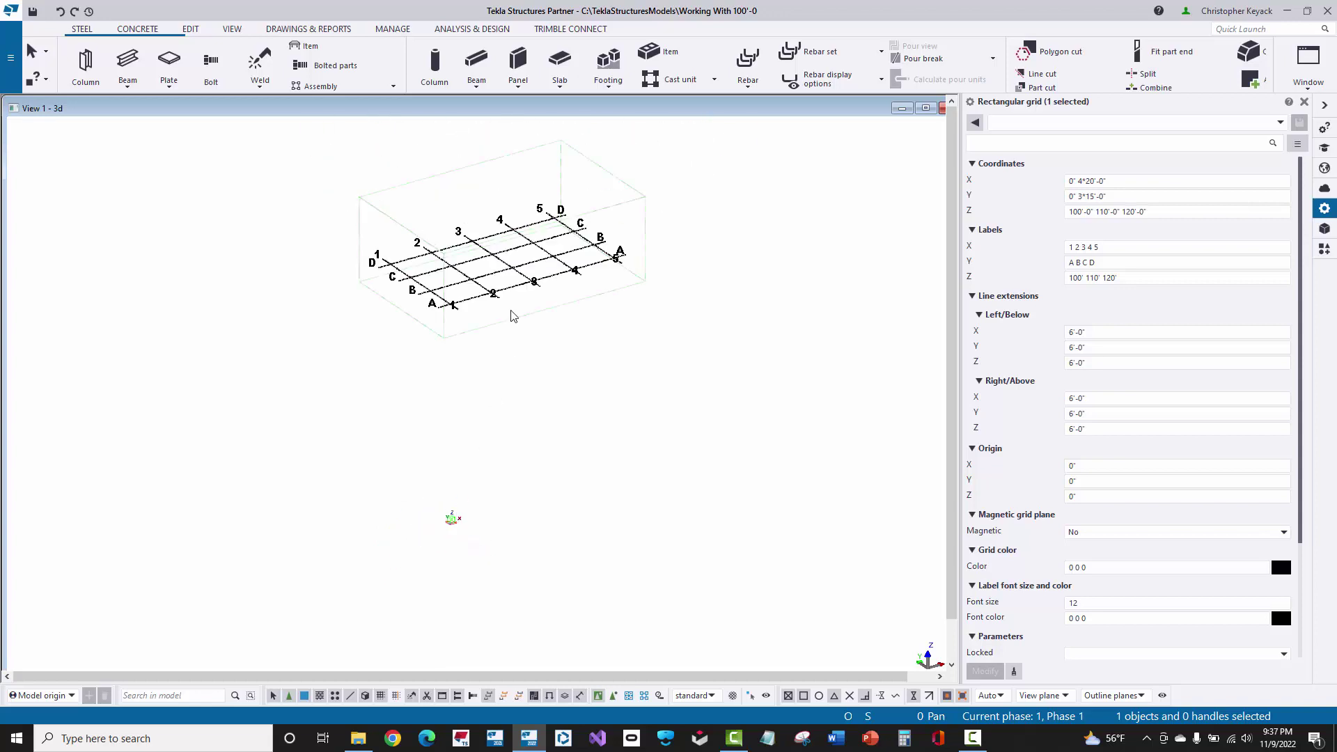
scroll(501, 313, up, 2)
scroll(472, 308, up, 2)
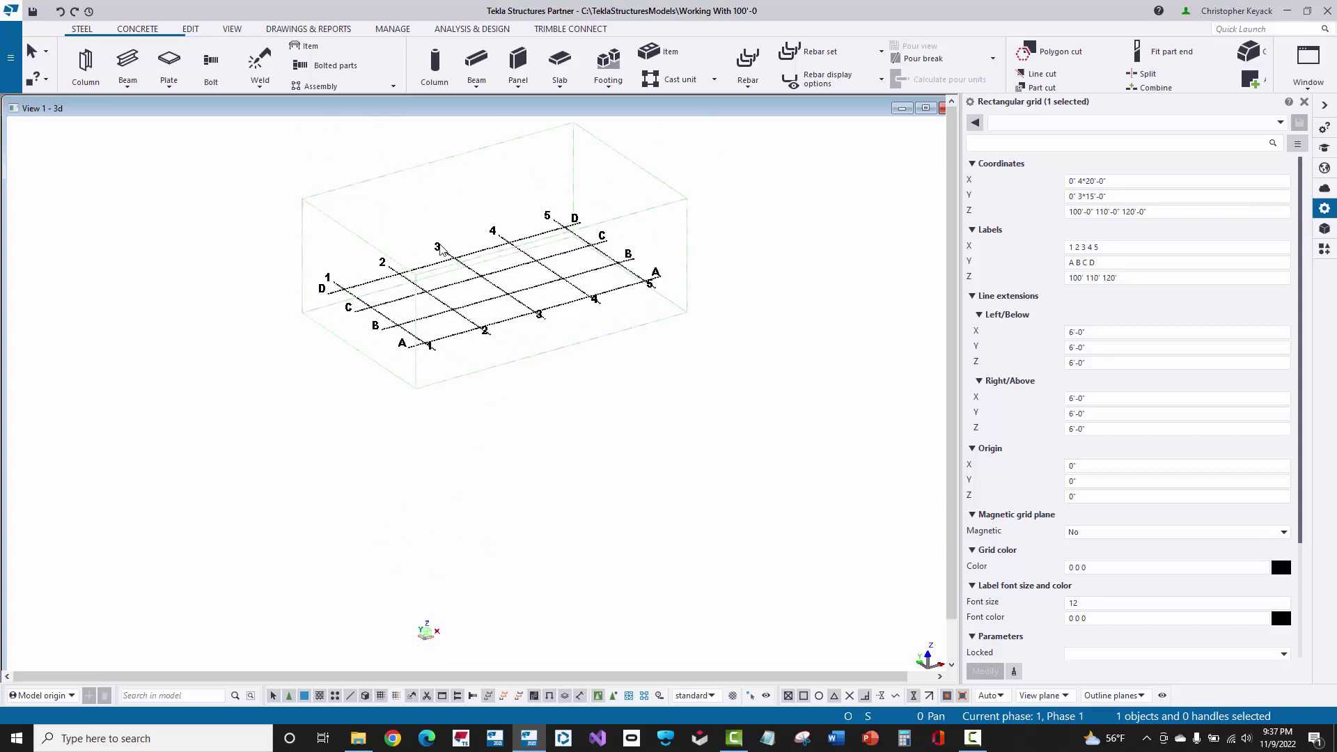
Place a W12X26 steel beam along grid line D from grid line 1 to 2, working in plan view.
click(268, 161)
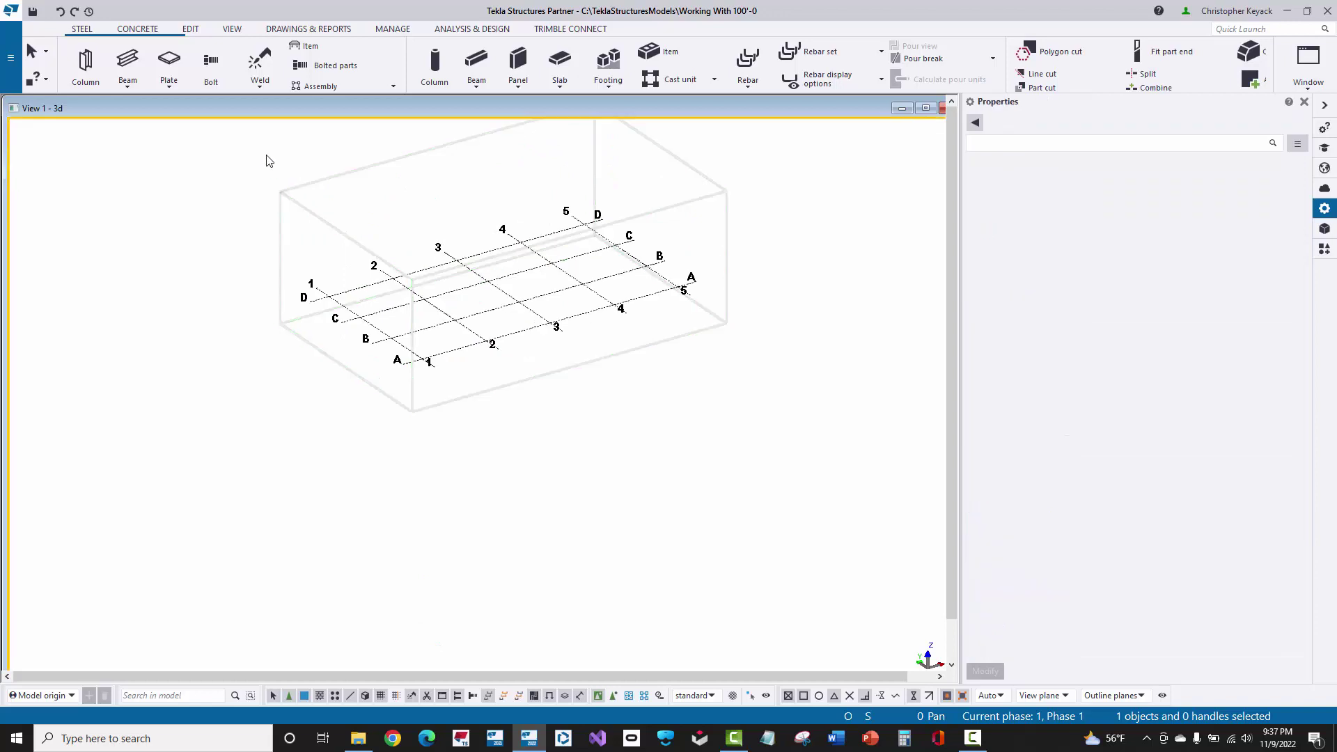
click(128, 61)
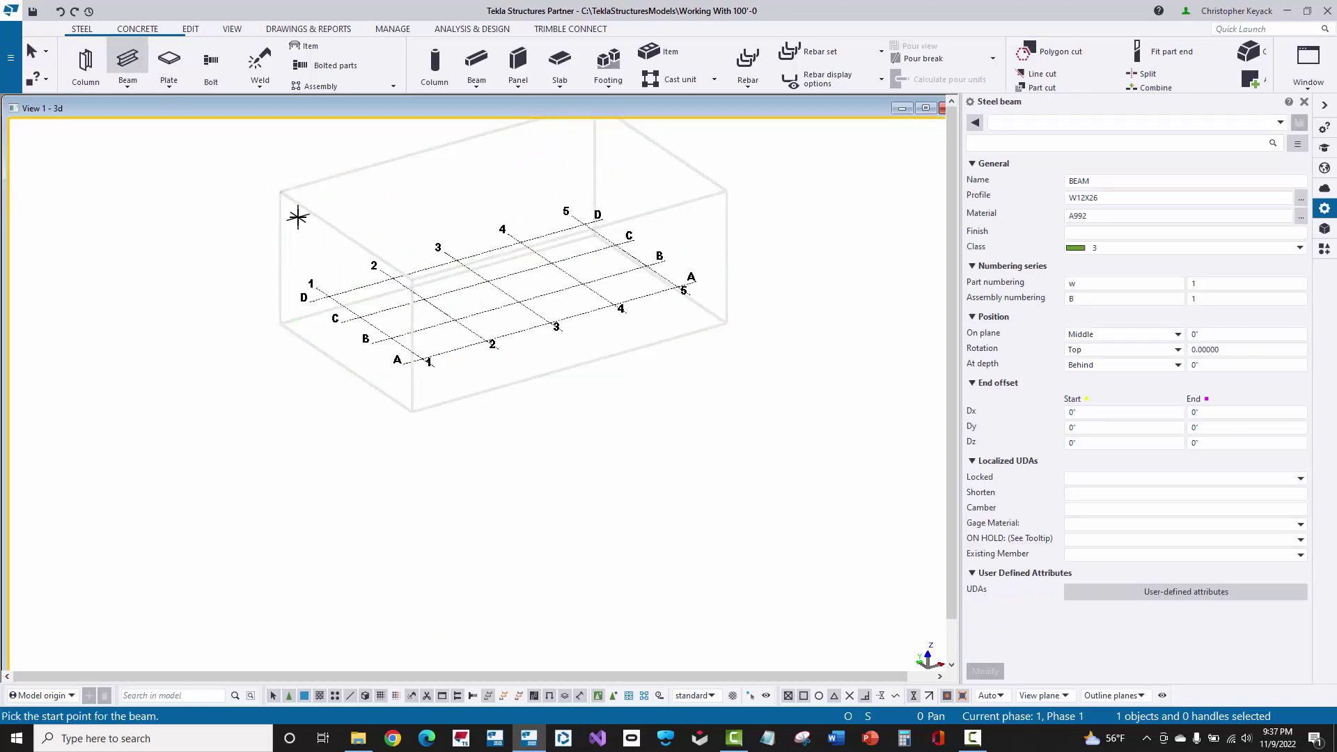
key(ctrl+p)
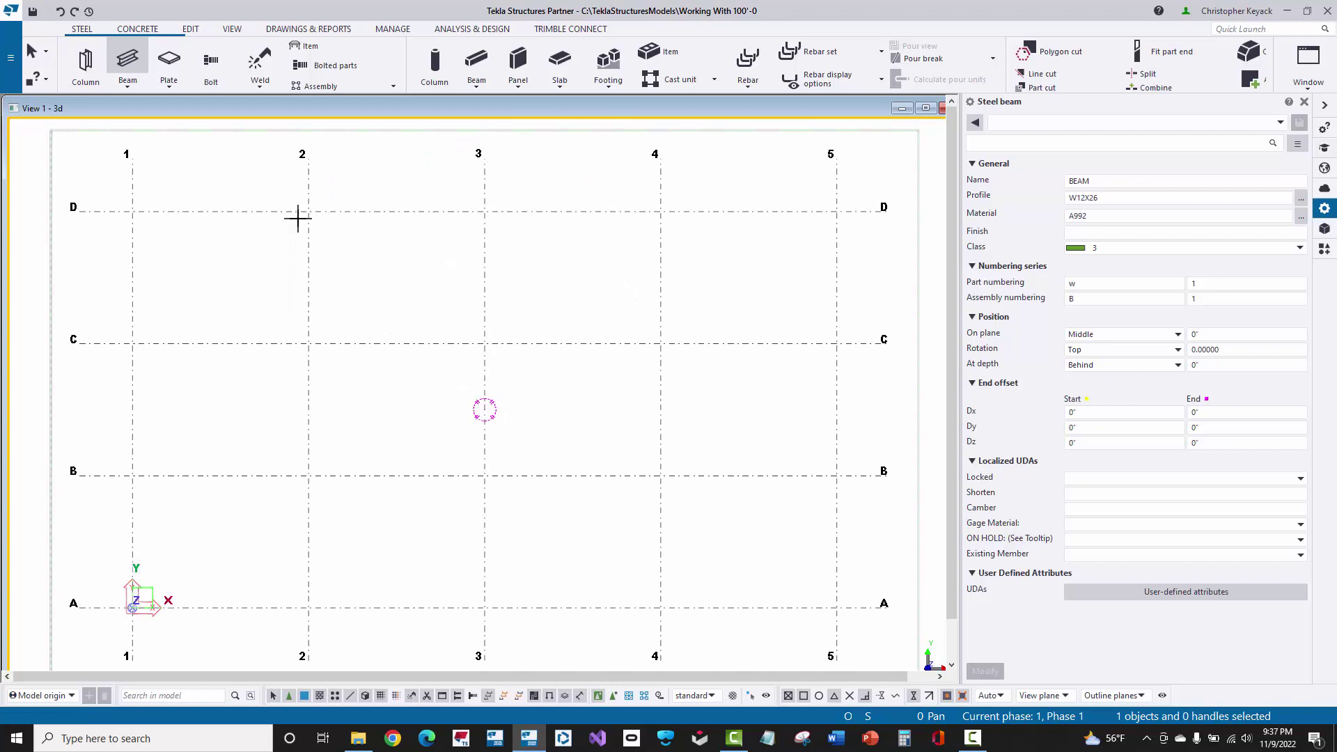
click(132, 211)
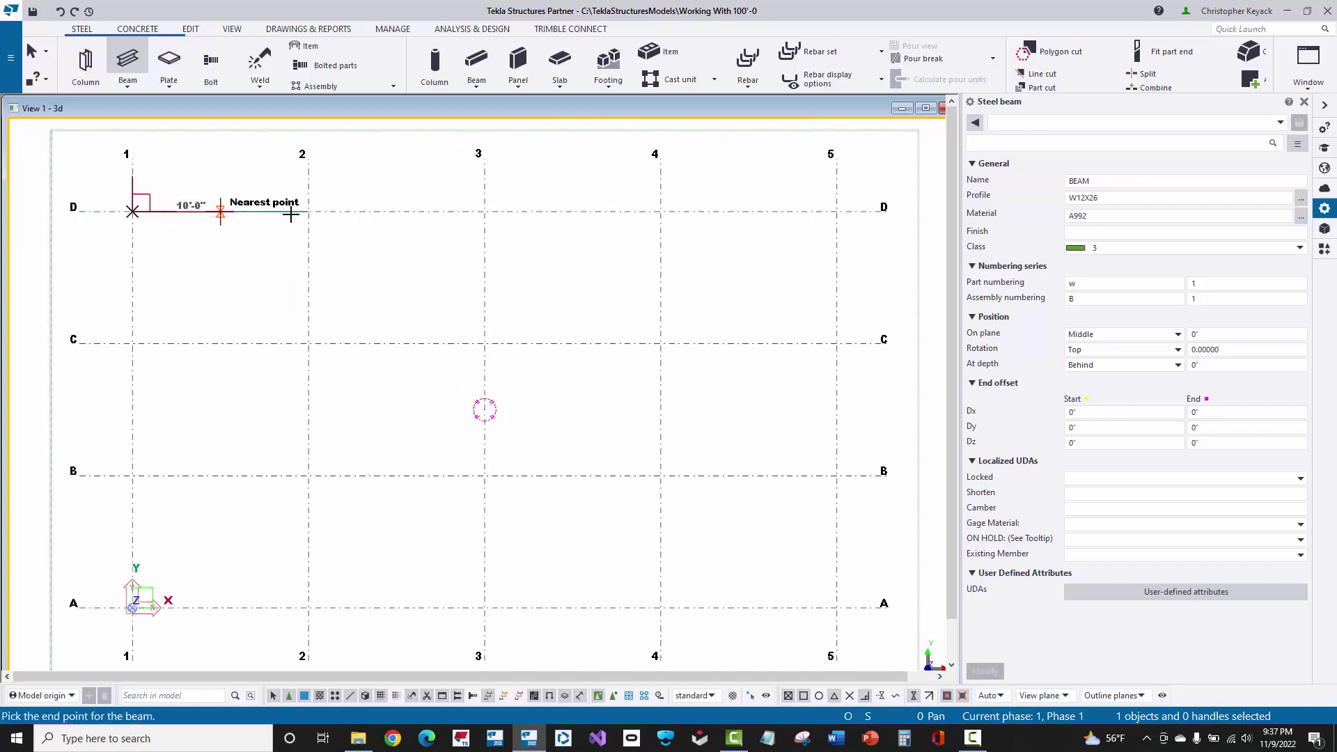
click(308, 211)
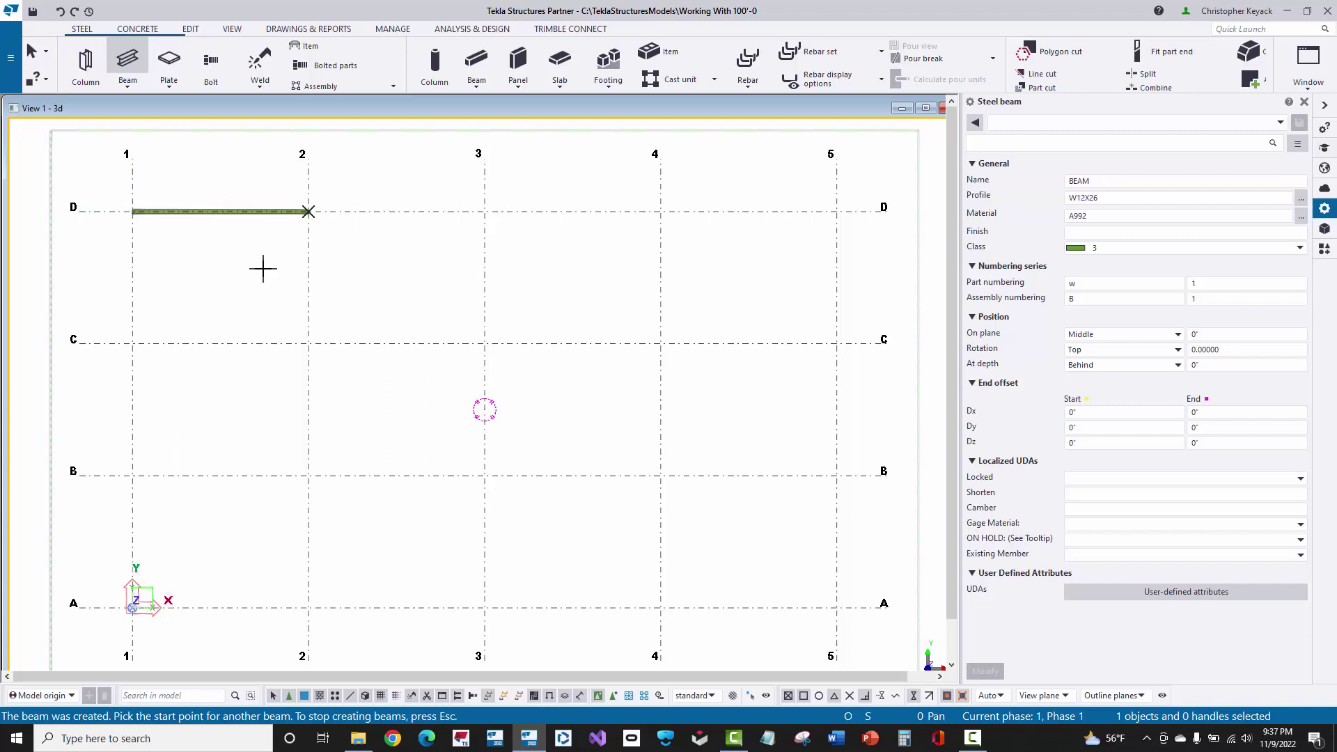
right_click(263, 268)
click(273, 278)
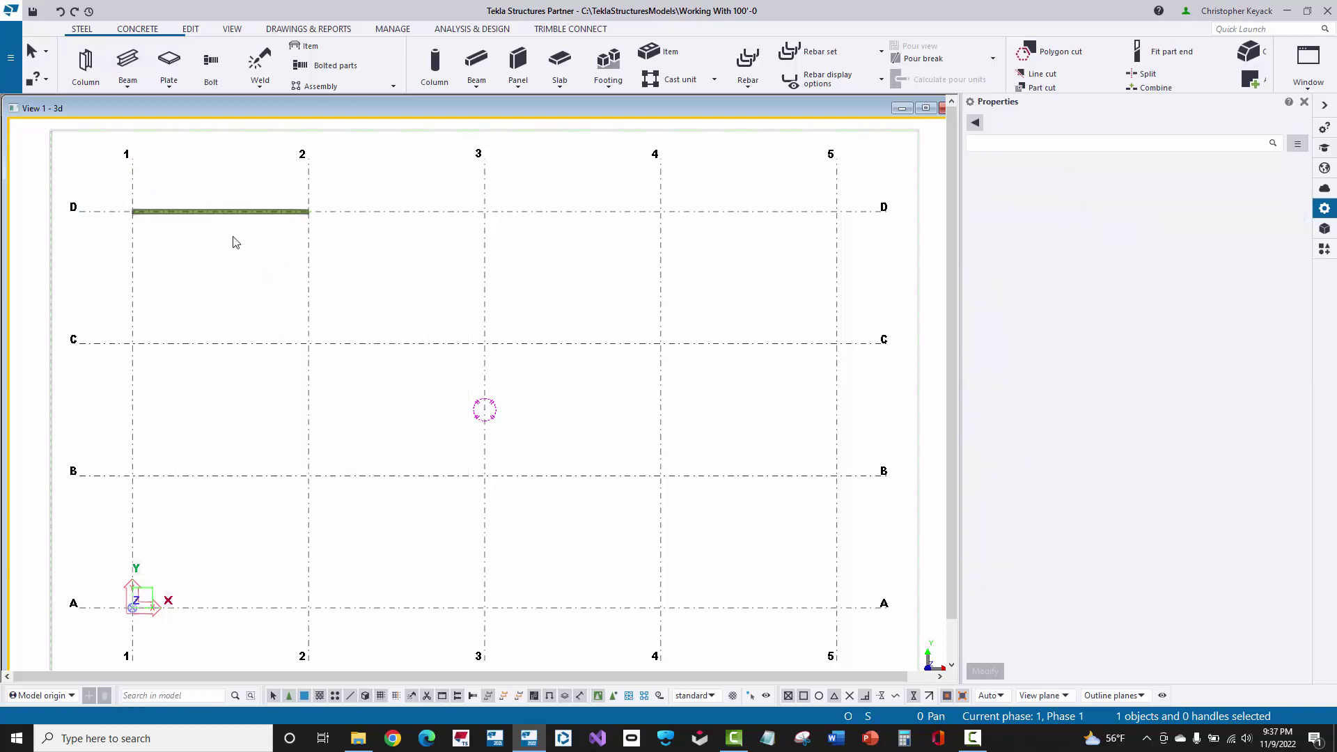
Return to the 3D view and inquire the new beam's part information to check its global Z coordinates, then close the report.
key(ctrl+p)
scroll(176, 500, up, 5)
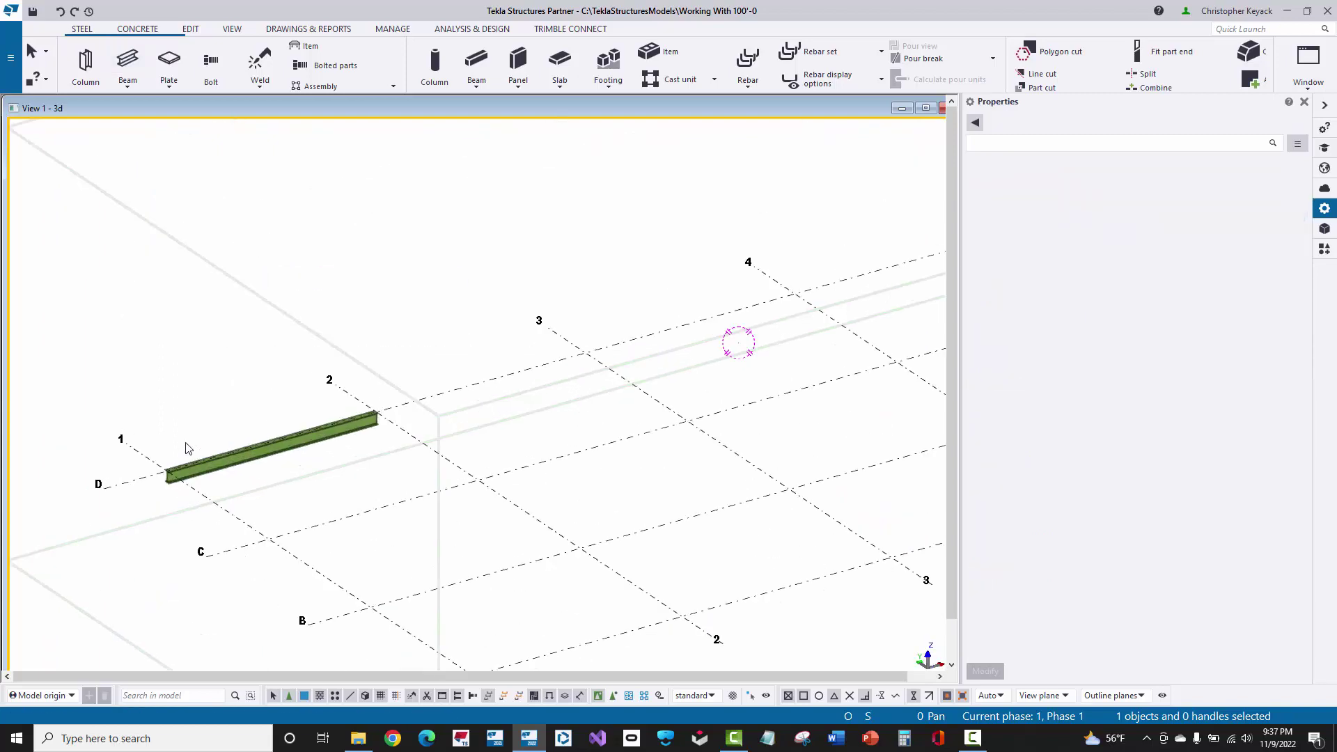
click(293, 345)
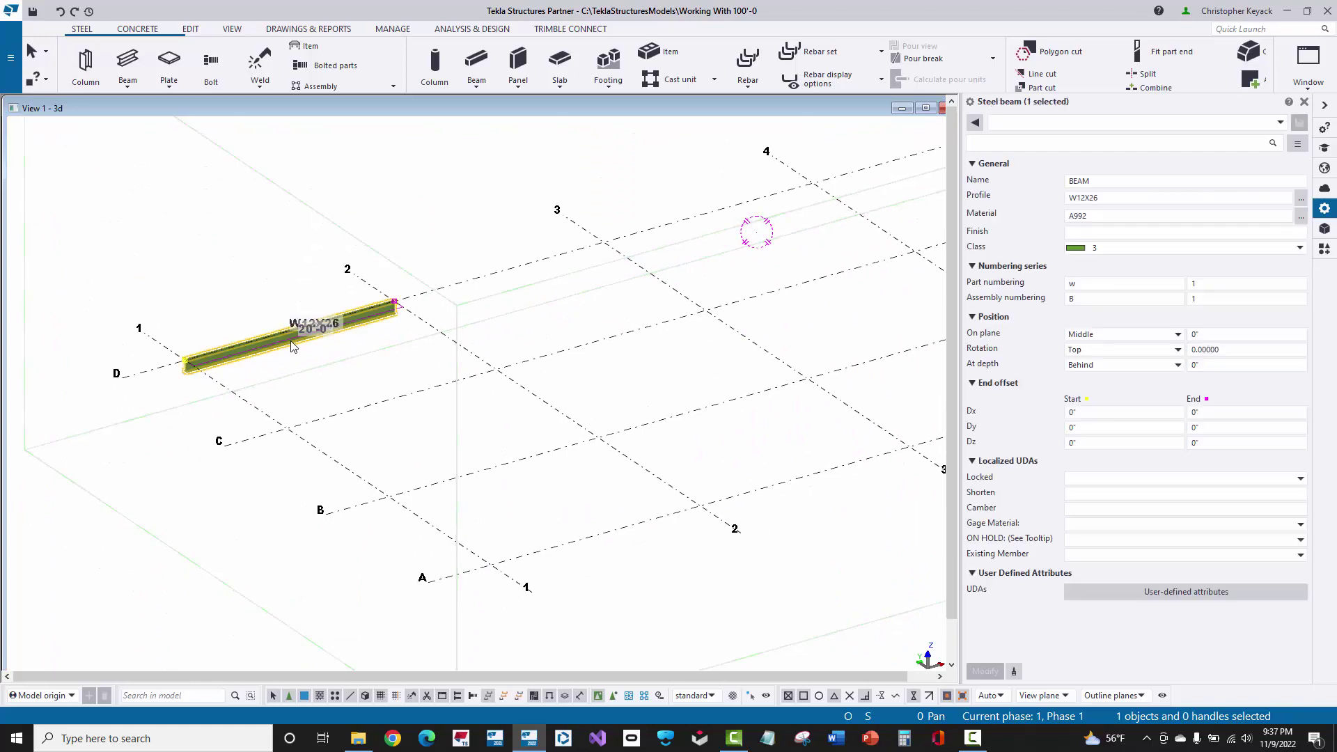
right_click(292, 345)
mouse_move(381, 380)
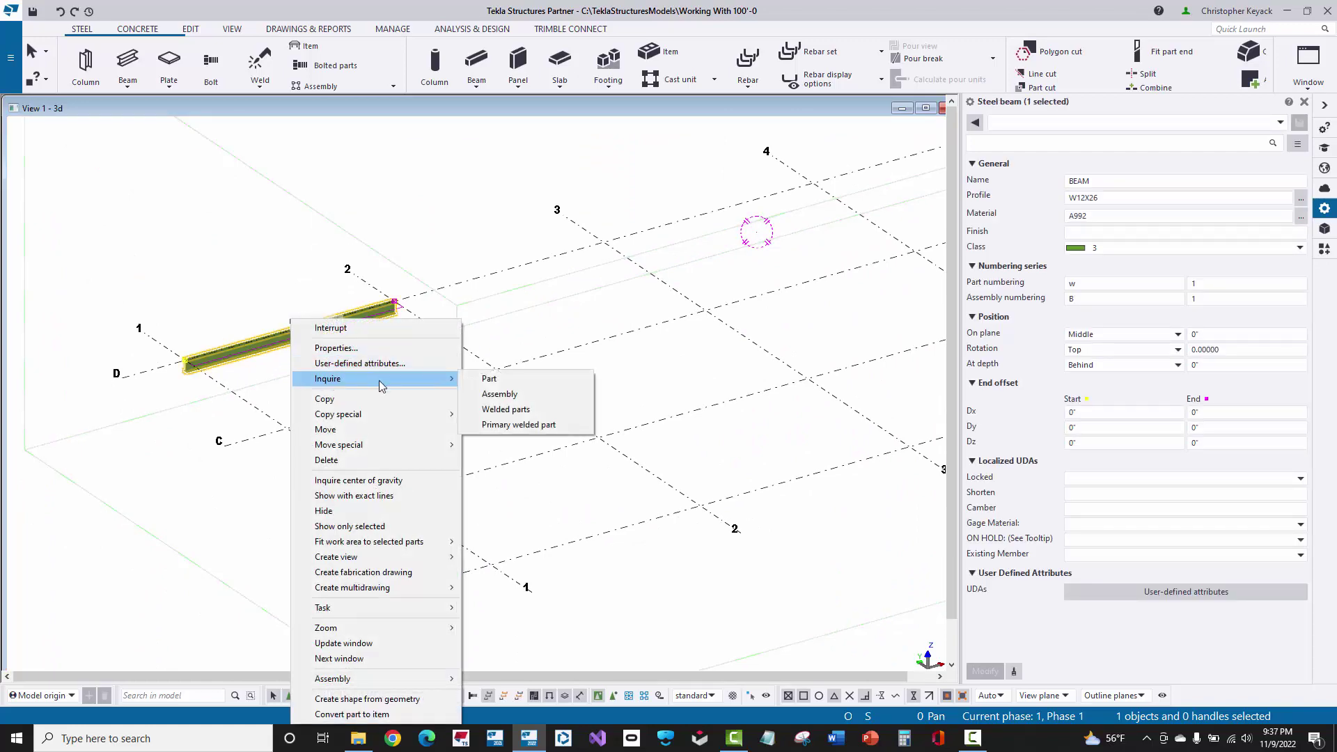
click(491, 381)
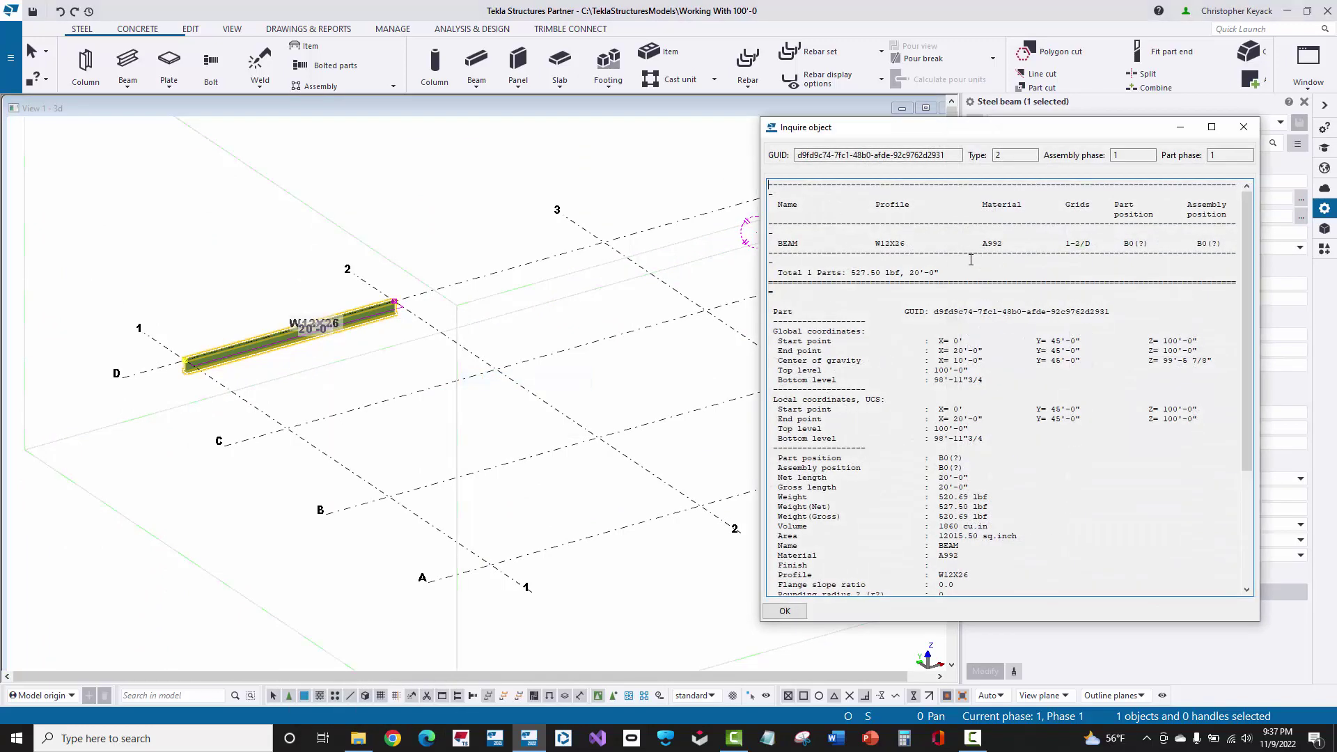
drag(1146, 341, 1224, 338)
click(1244, 127)
click(563, 176)
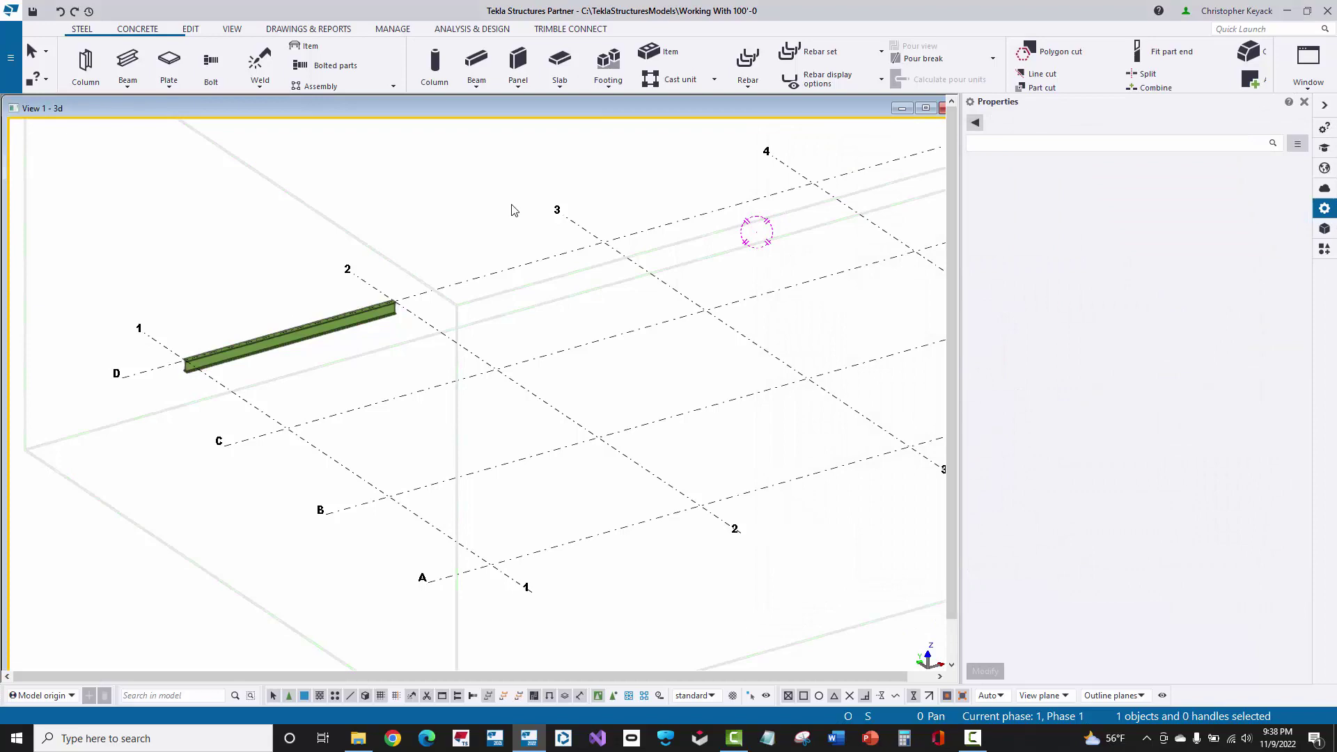
Review the raised grid against the model origin, checking the rectangular grid's coordinates and the W12X26 beam's position properties.
scroll(515, 209, down, 8)
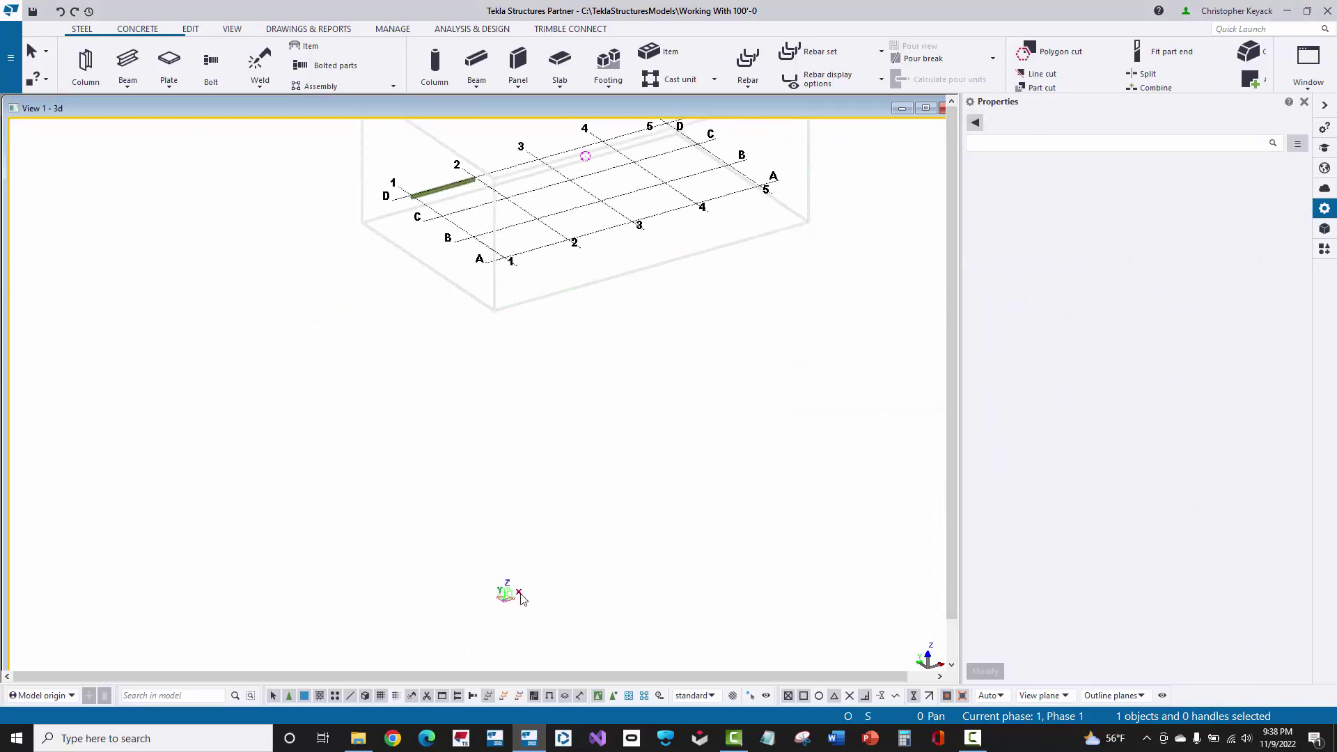
scroll(433, 337, up, 6)
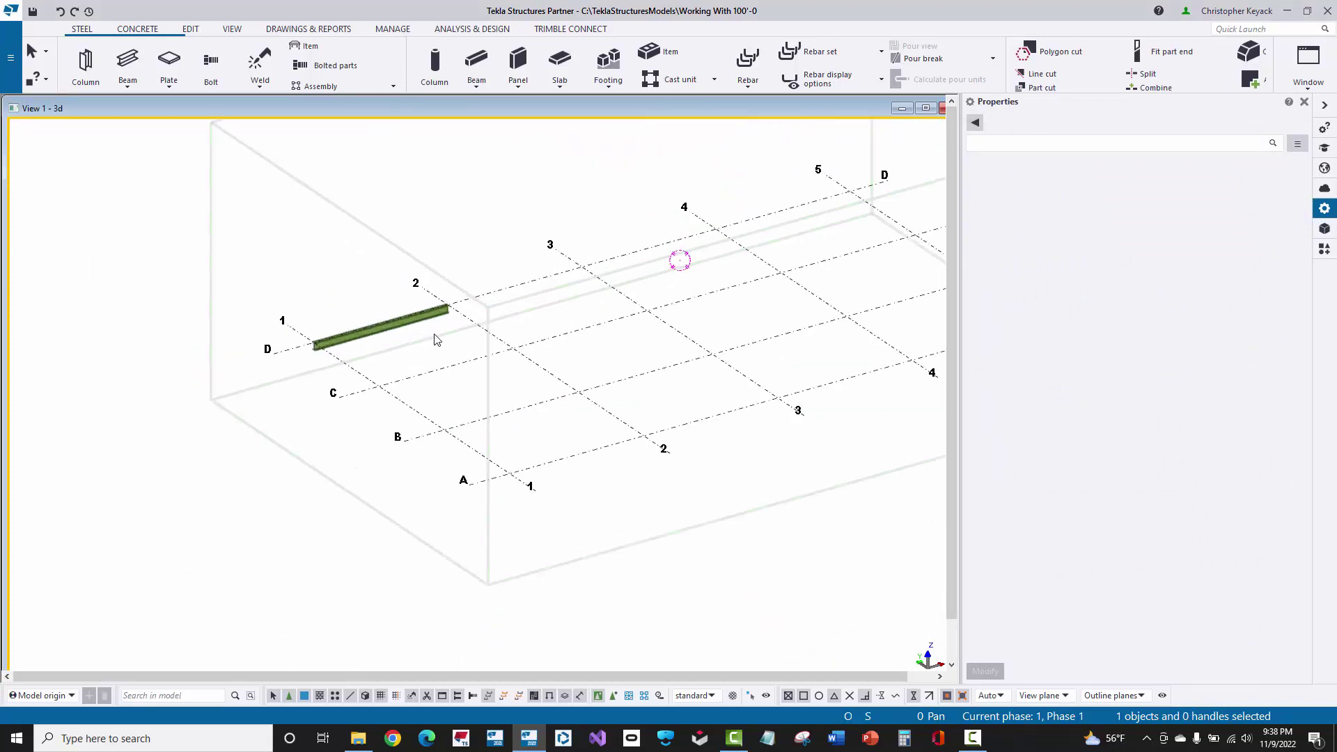
click(492, 305)
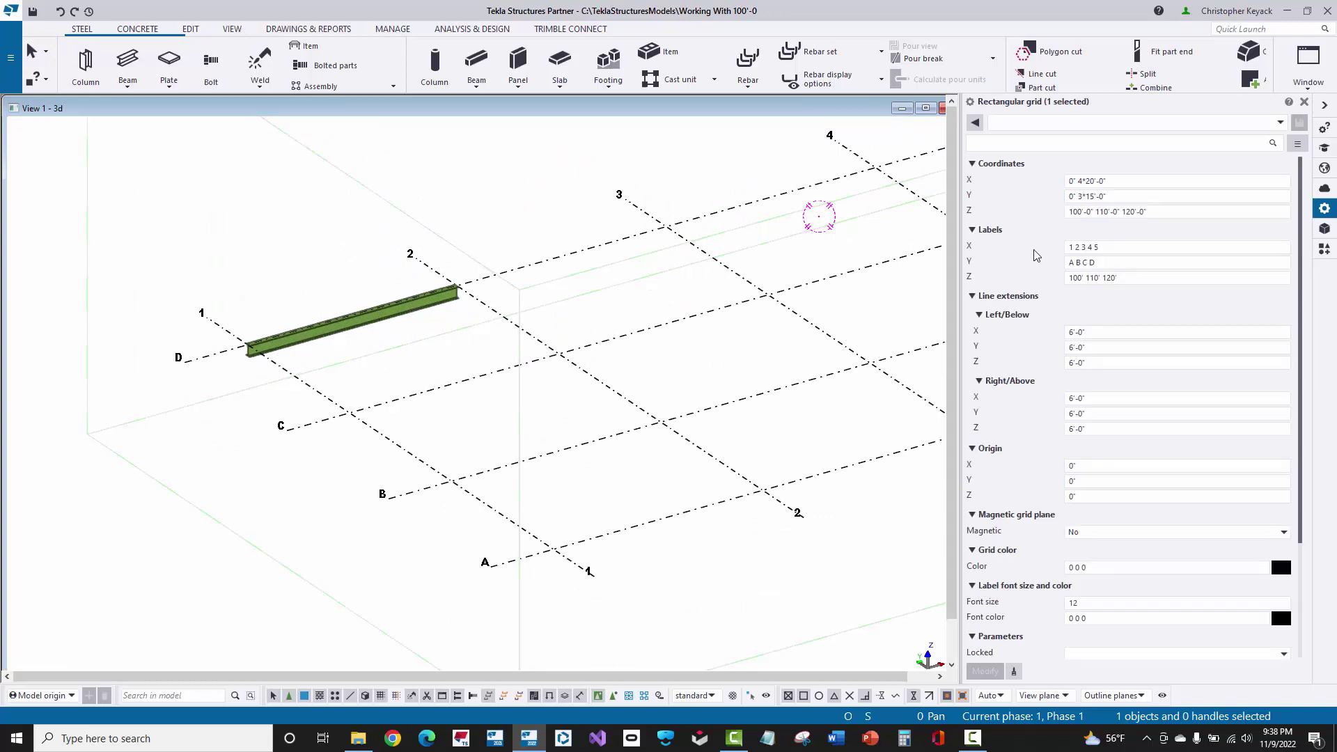
click(387, 325)
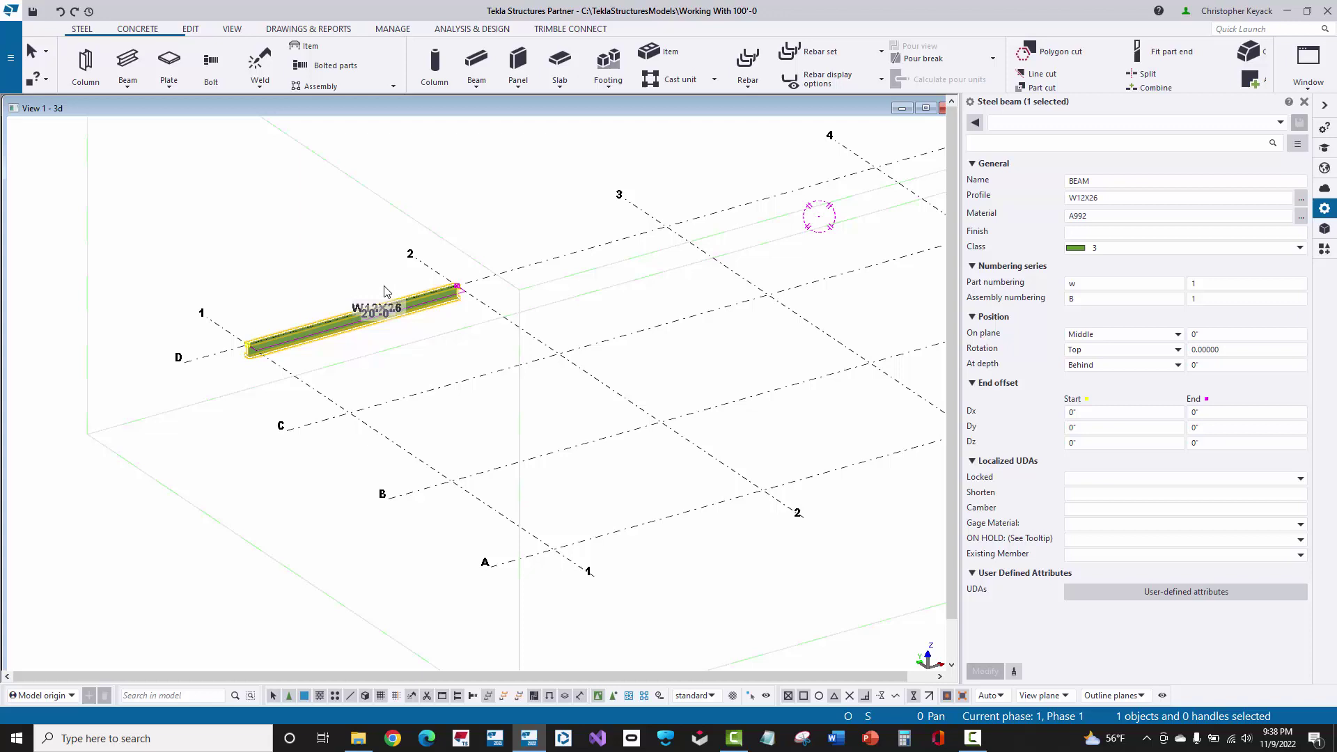
click(328, 265)
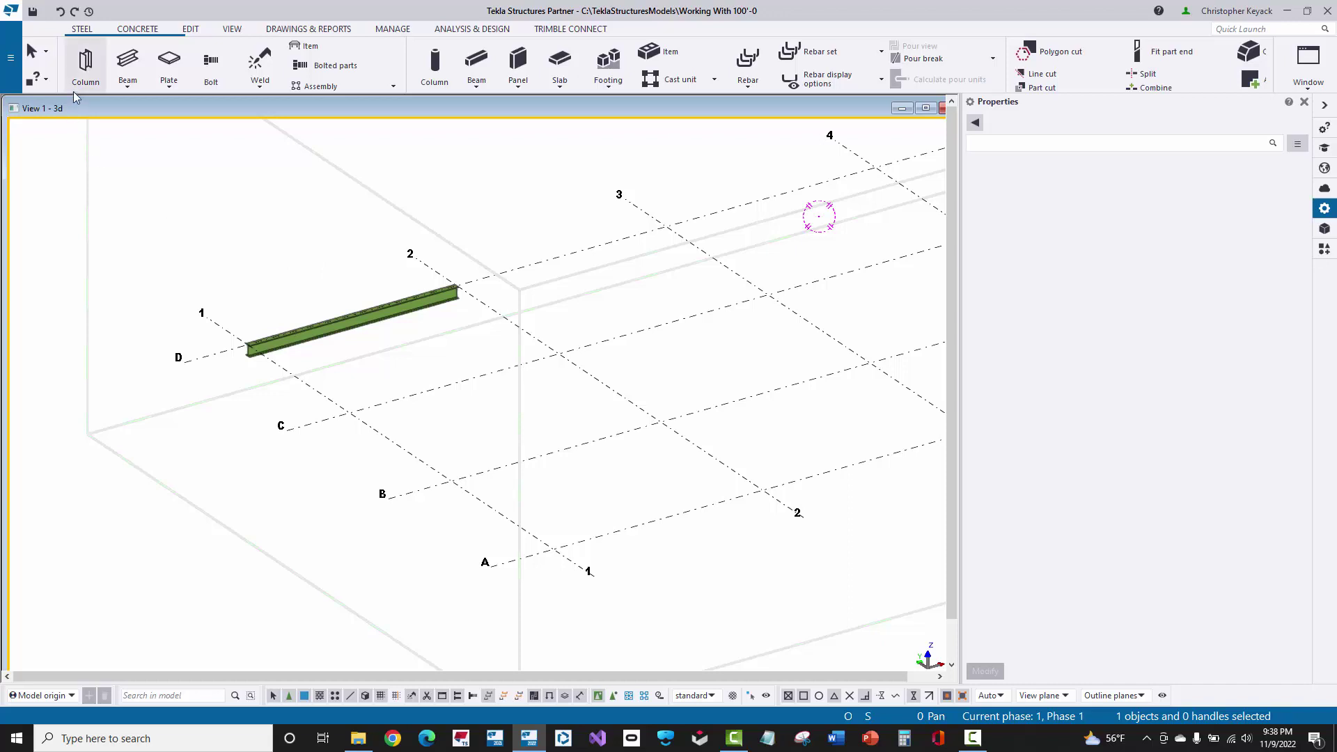
Start a PIPE3STD steel column and set its top level to 20' and bottom level to 0.
click(85, 66)
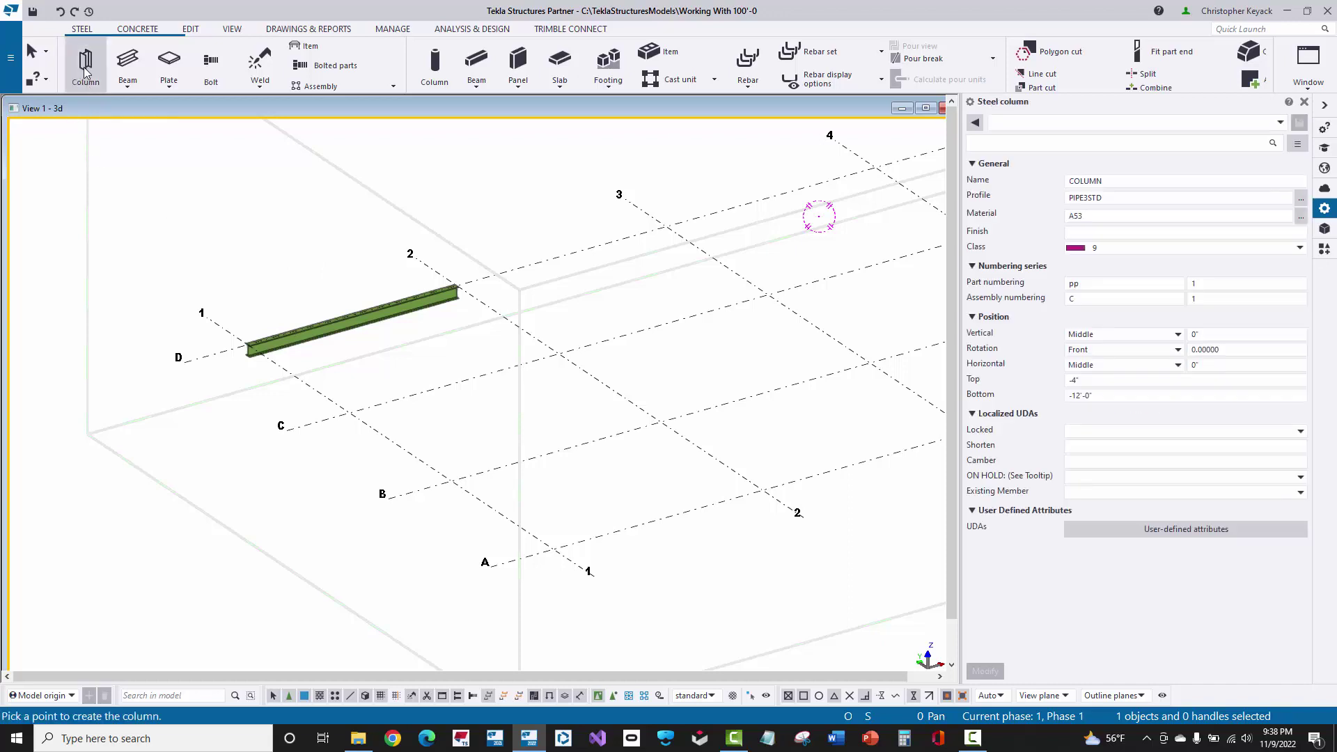
click(1095, 379)
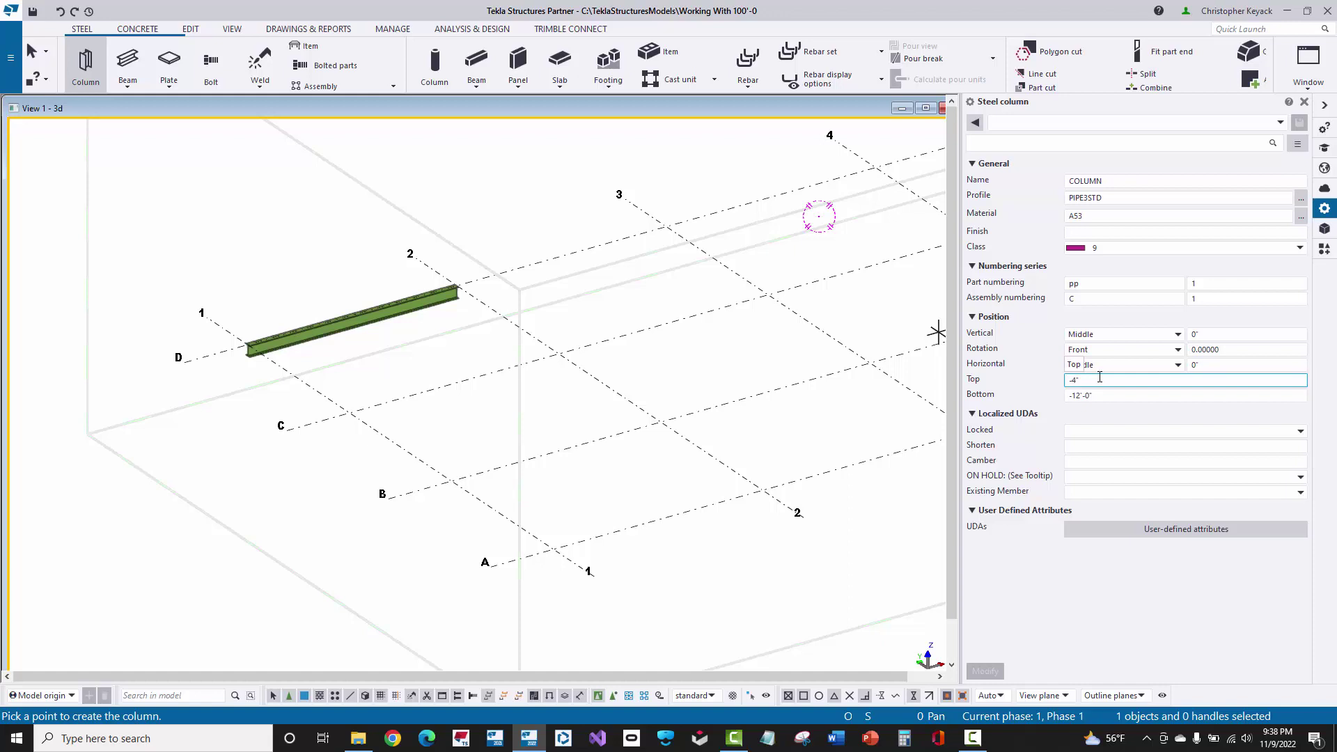
key(Home)
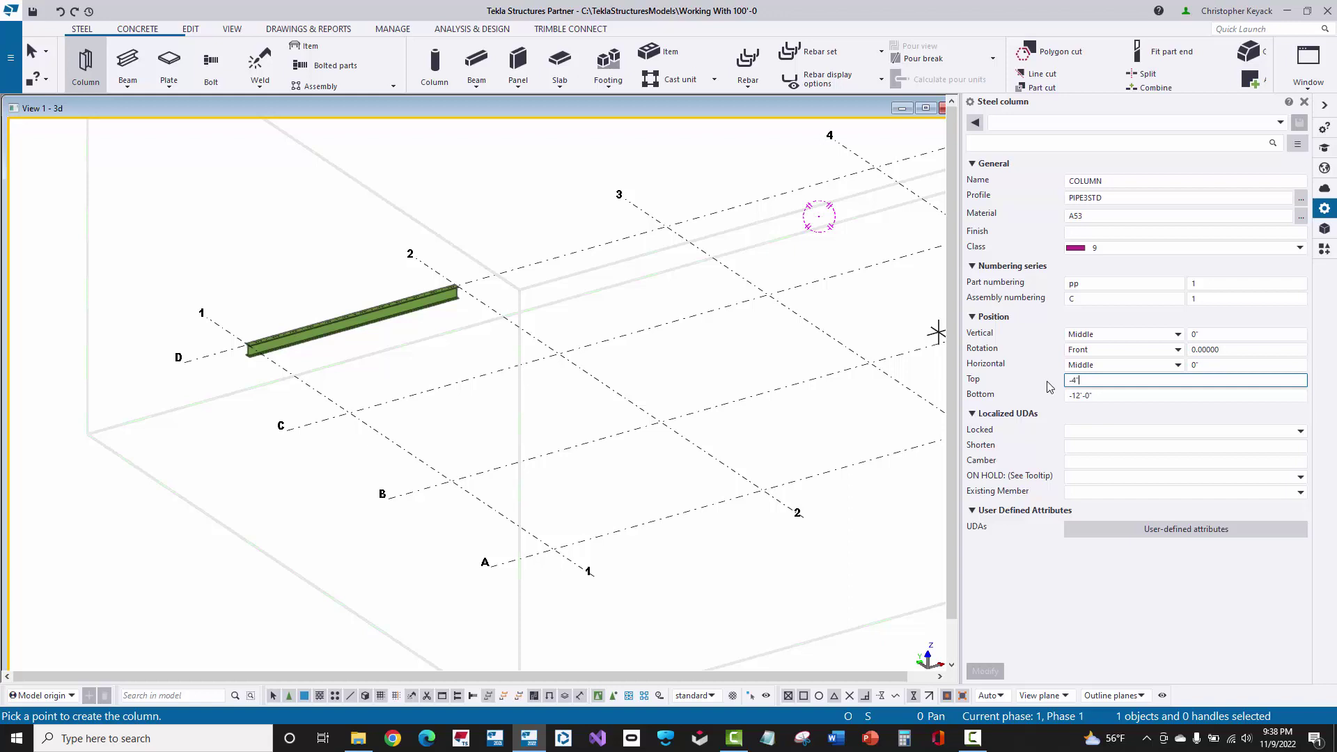
key(shift+Home)
key(Tab)
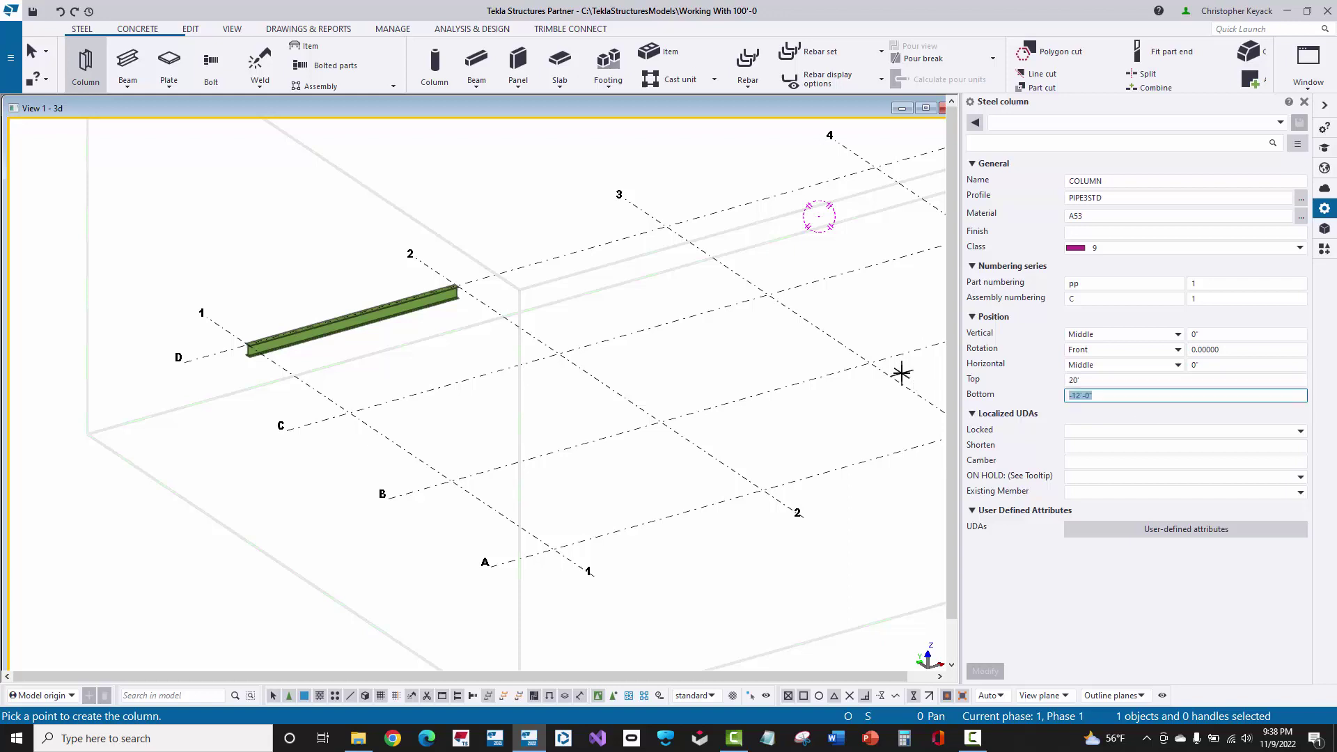
text(0)
Set the column's bottom level to 99' and its top level to 120'.
click(1113, 381)
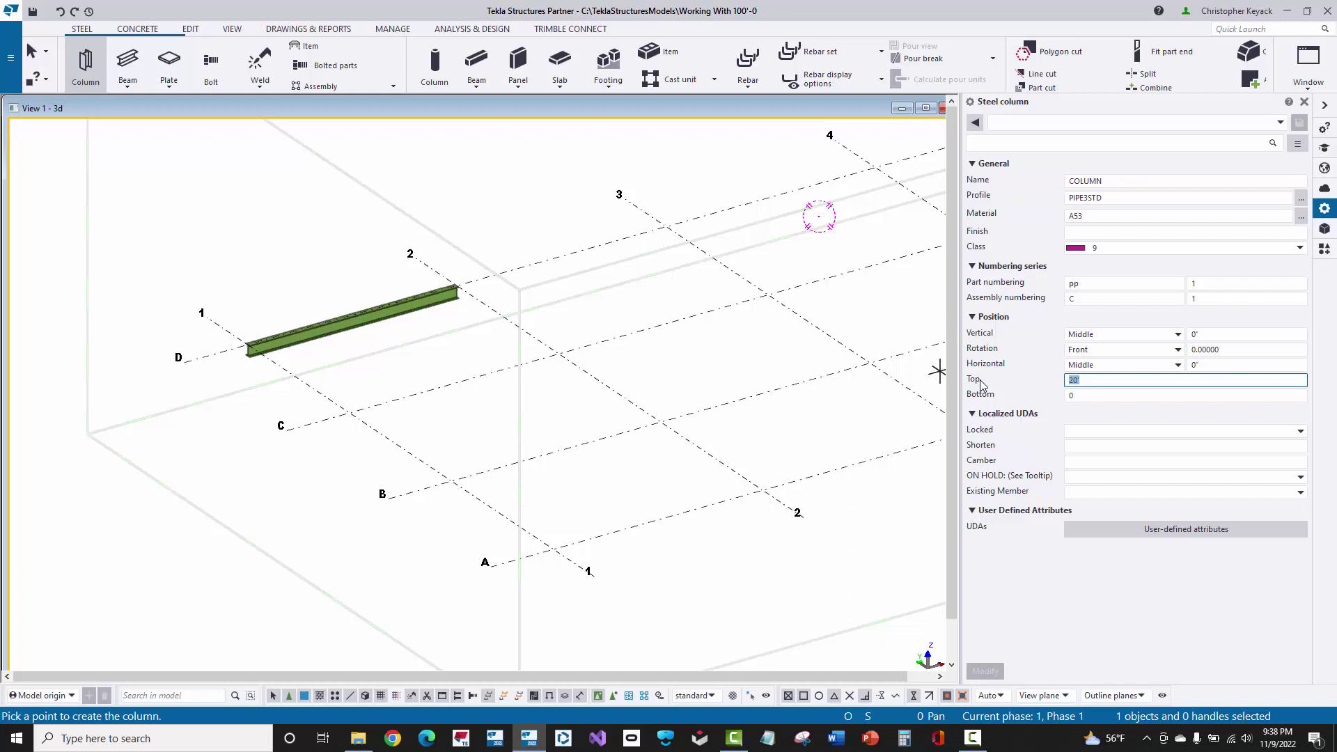
click(1088, 397)
text(99)
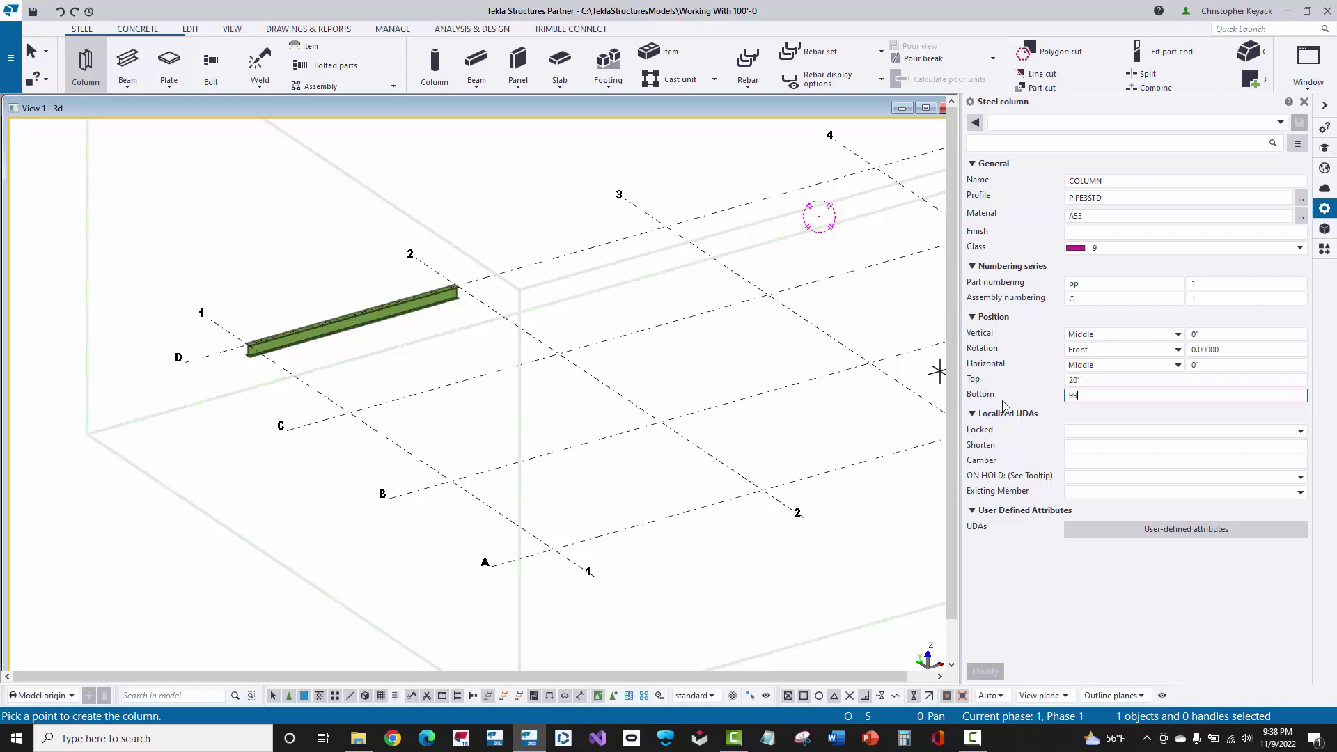
text(')
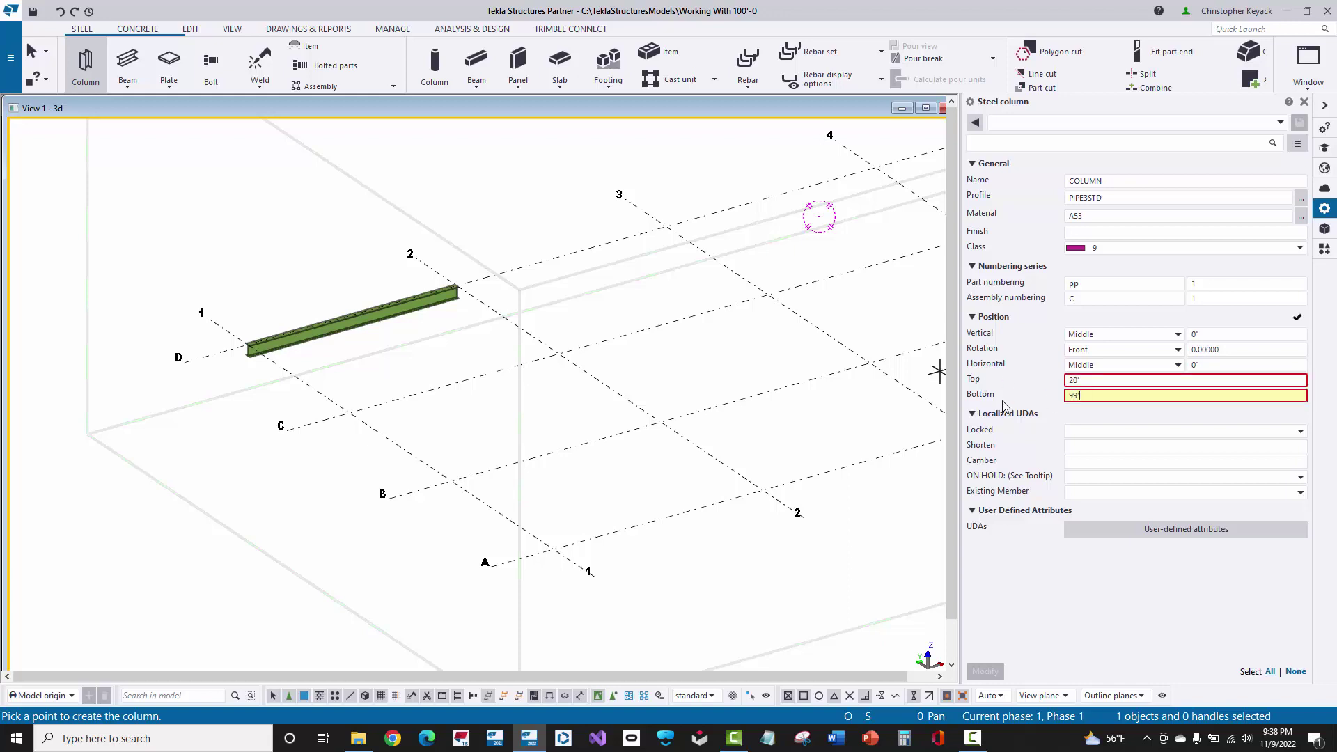
double_click(1107, 382)
text(120')
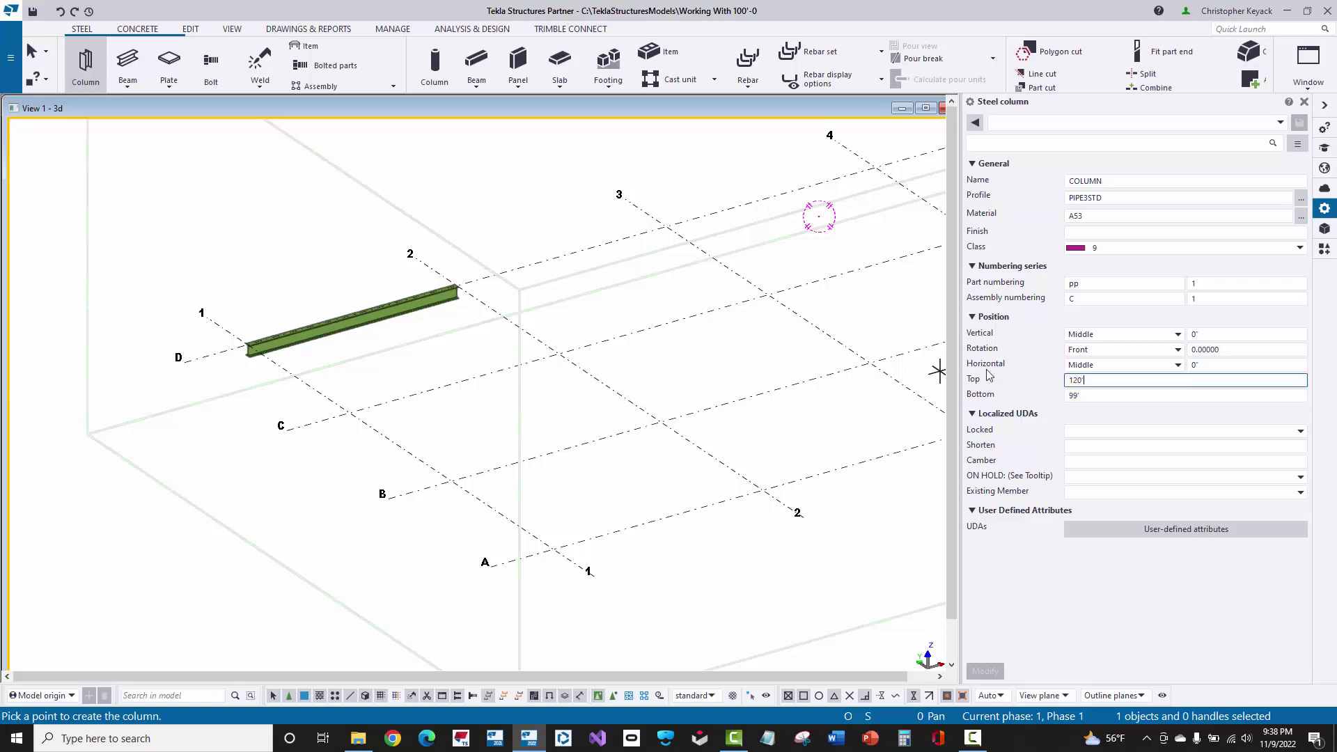
Place the column at the intersection of grid lines C and 1, and end the column command.
click(350, 414)
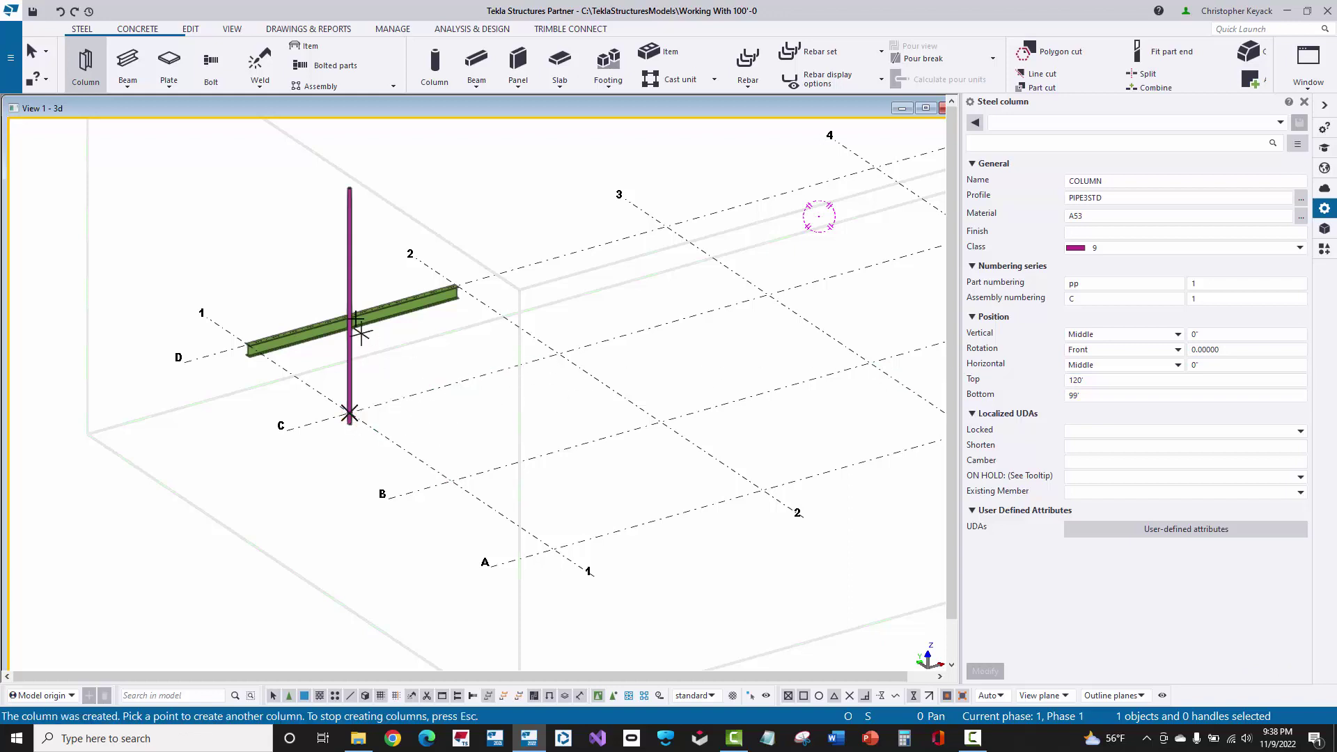
right_click(269, 234)
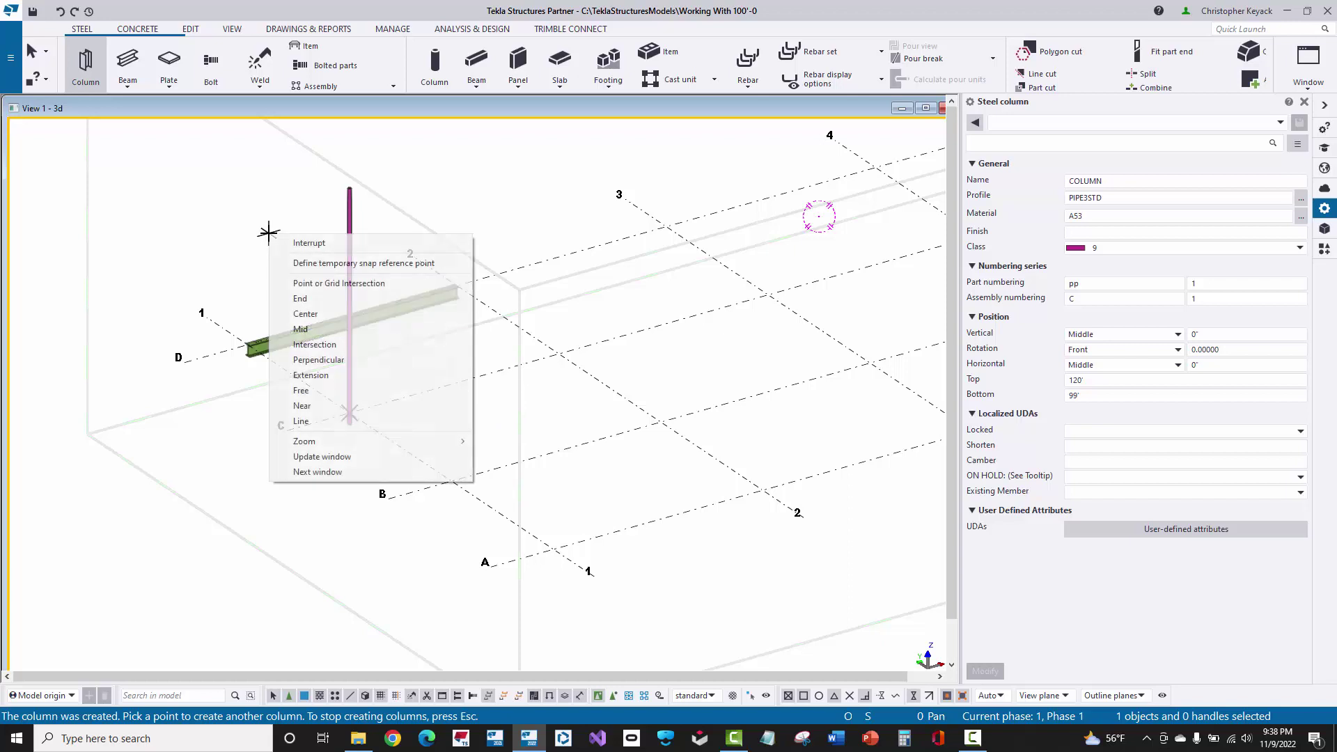
click(352, 240)
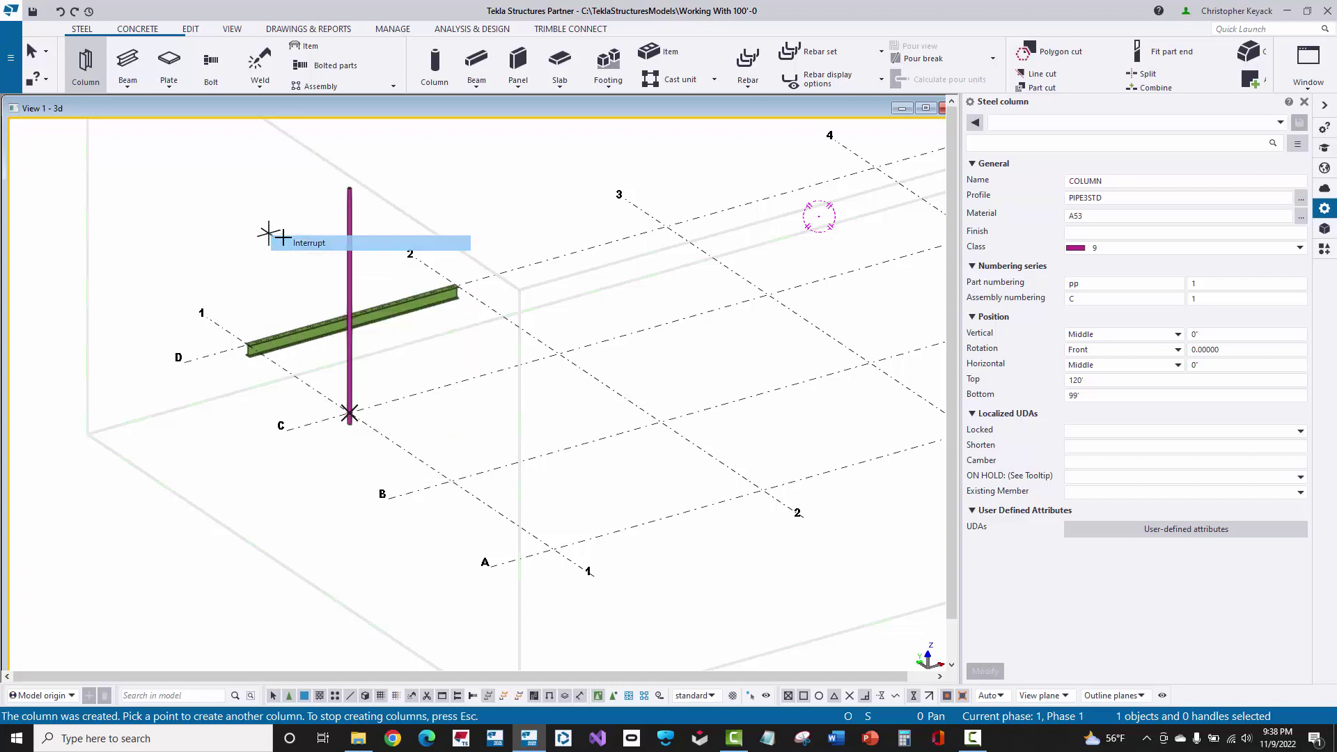
Start another steel column with the saved standard properties, using top level -4" and bottom level -12'-0".
click(85, 63)
scroll(545, 483, down, 1)
scroll(545, 482, down, 1)
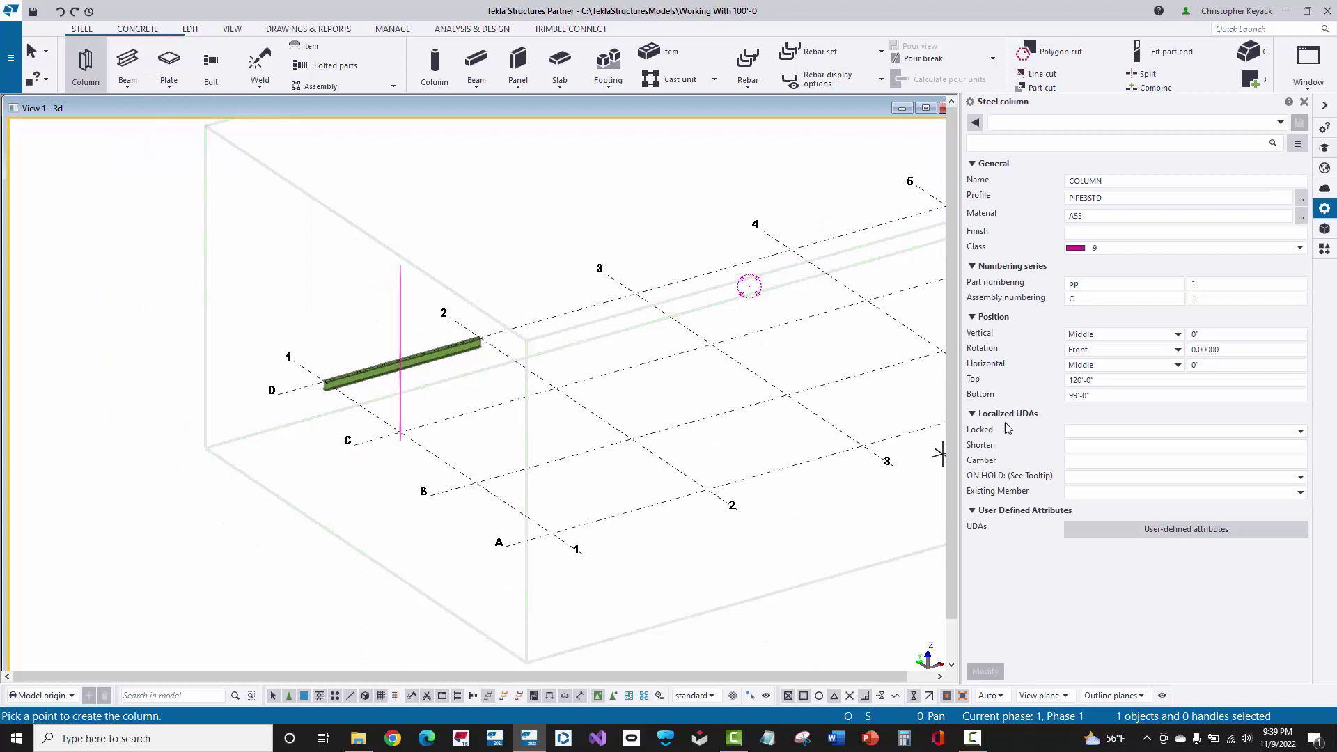
click(1106, 124)
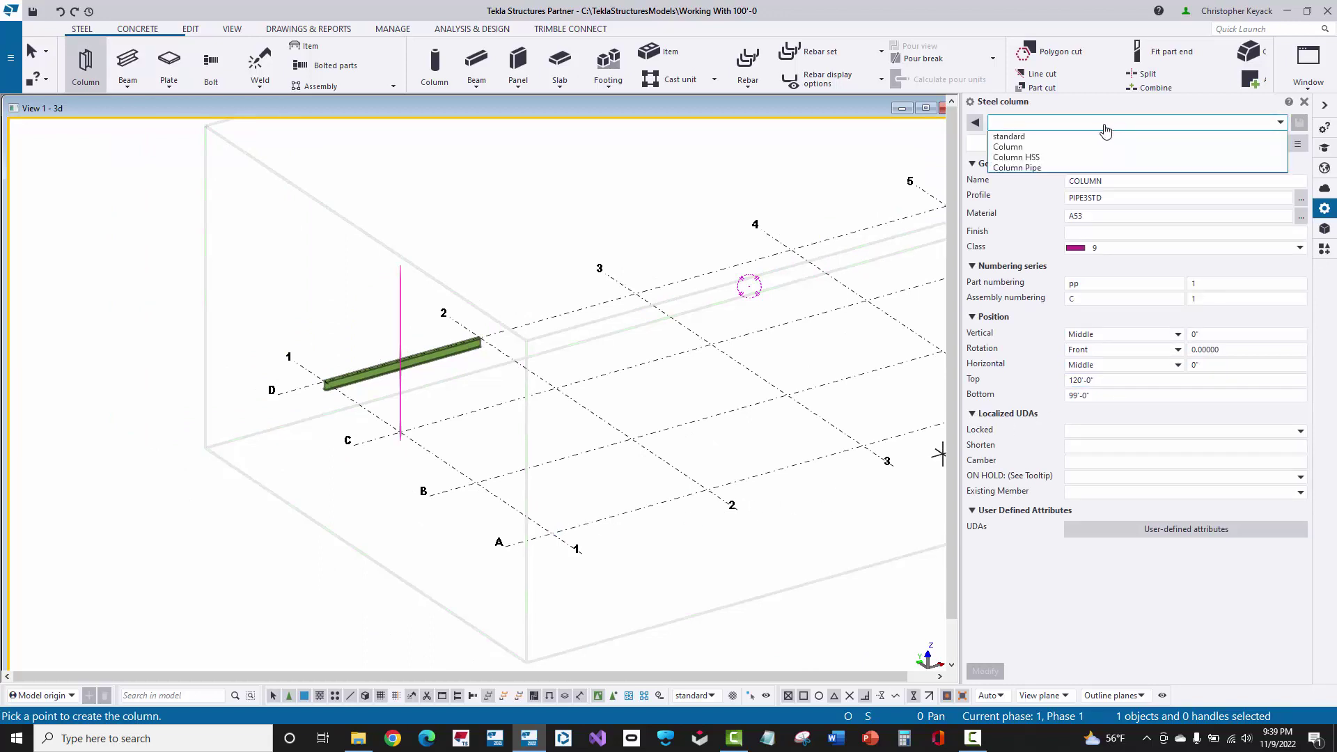
click(1057, 137)
click(1087, 379)
text(-4')
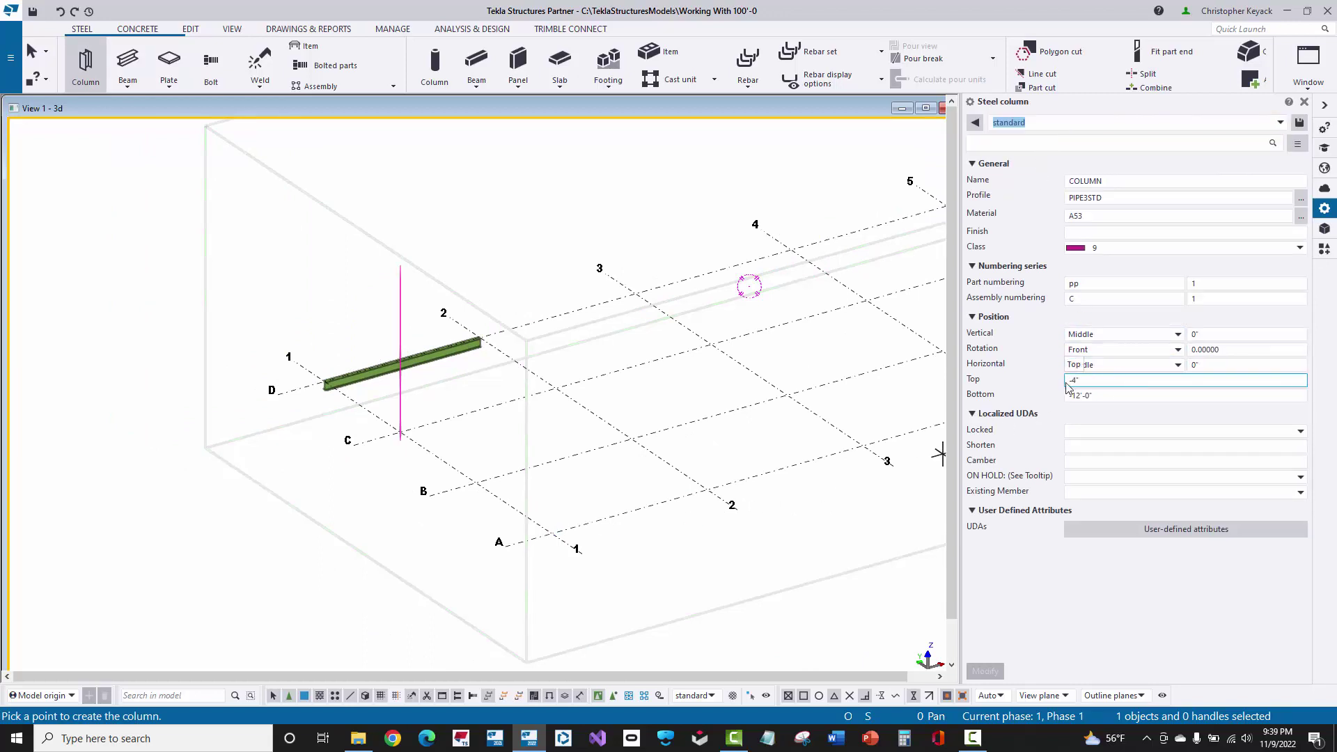
click(1091, 397)
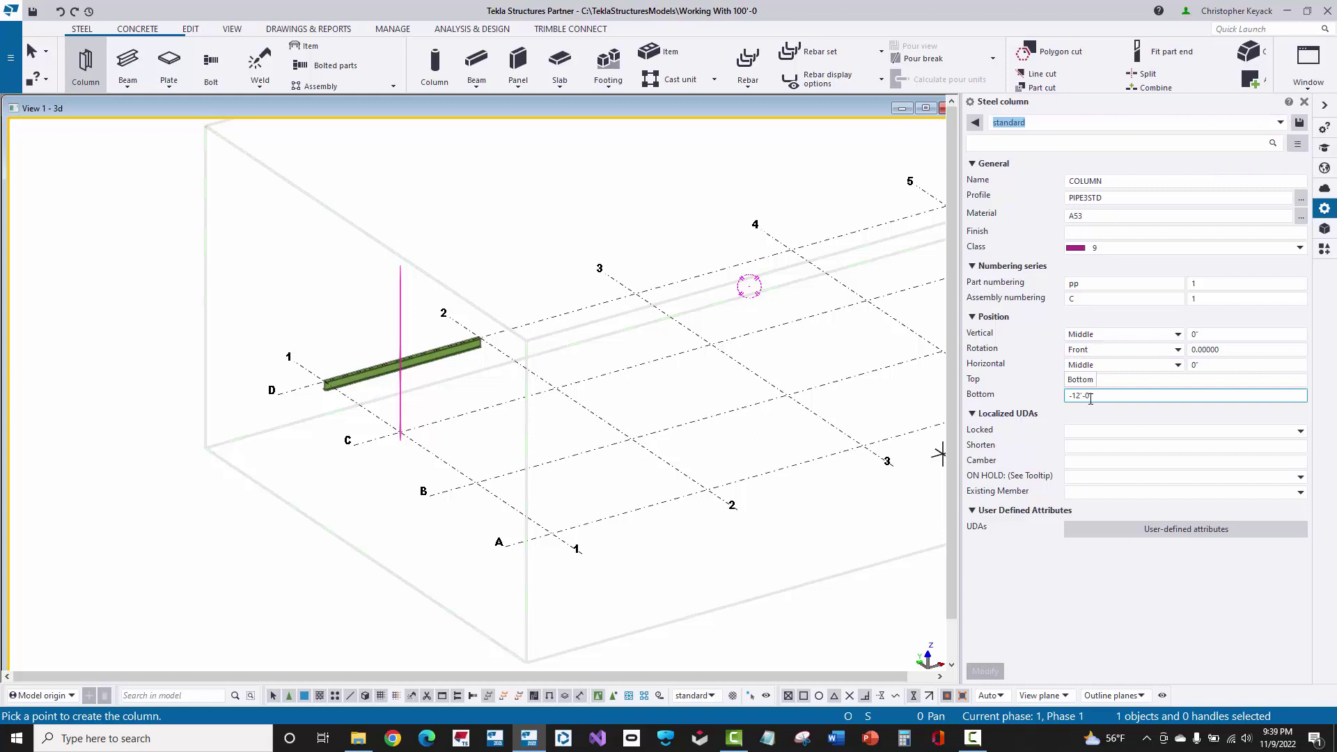
Place the column at grid intersection B-1, expand the work area to include it, and end the column command.
click(475, 482)
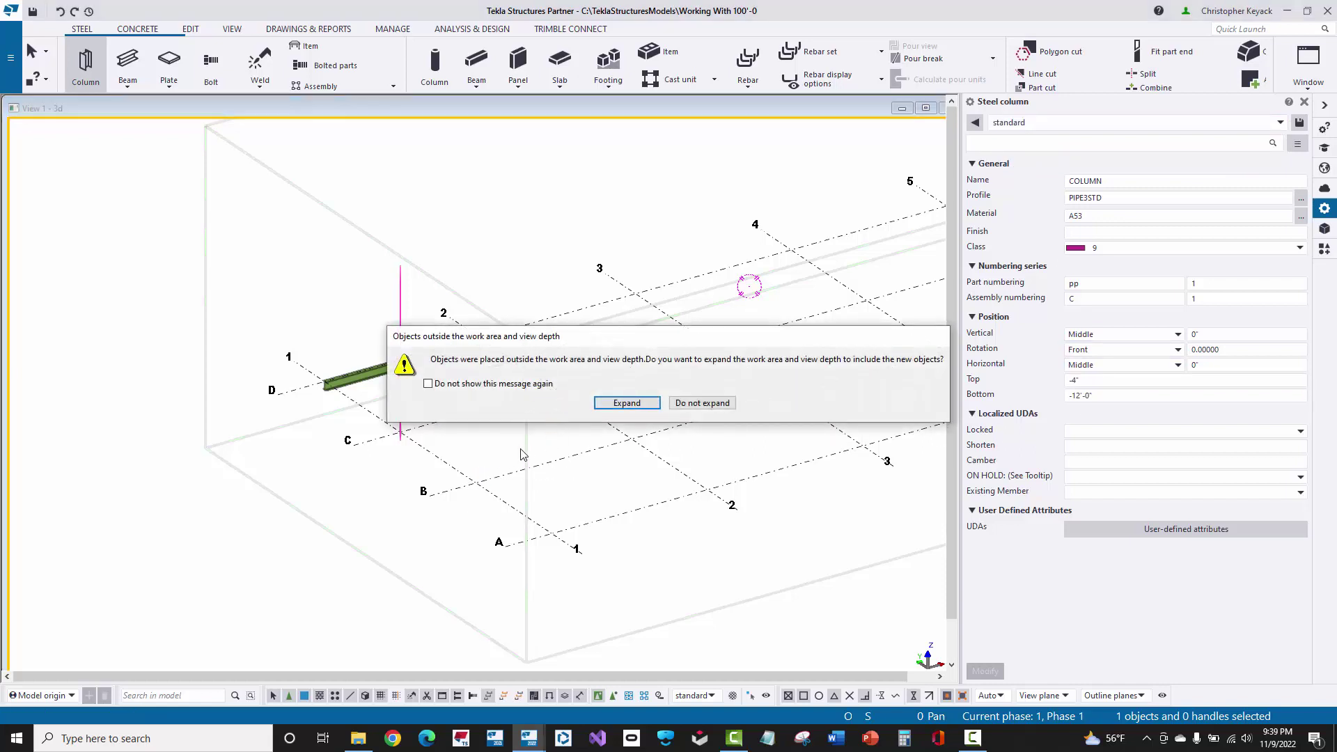
click(616, 405)
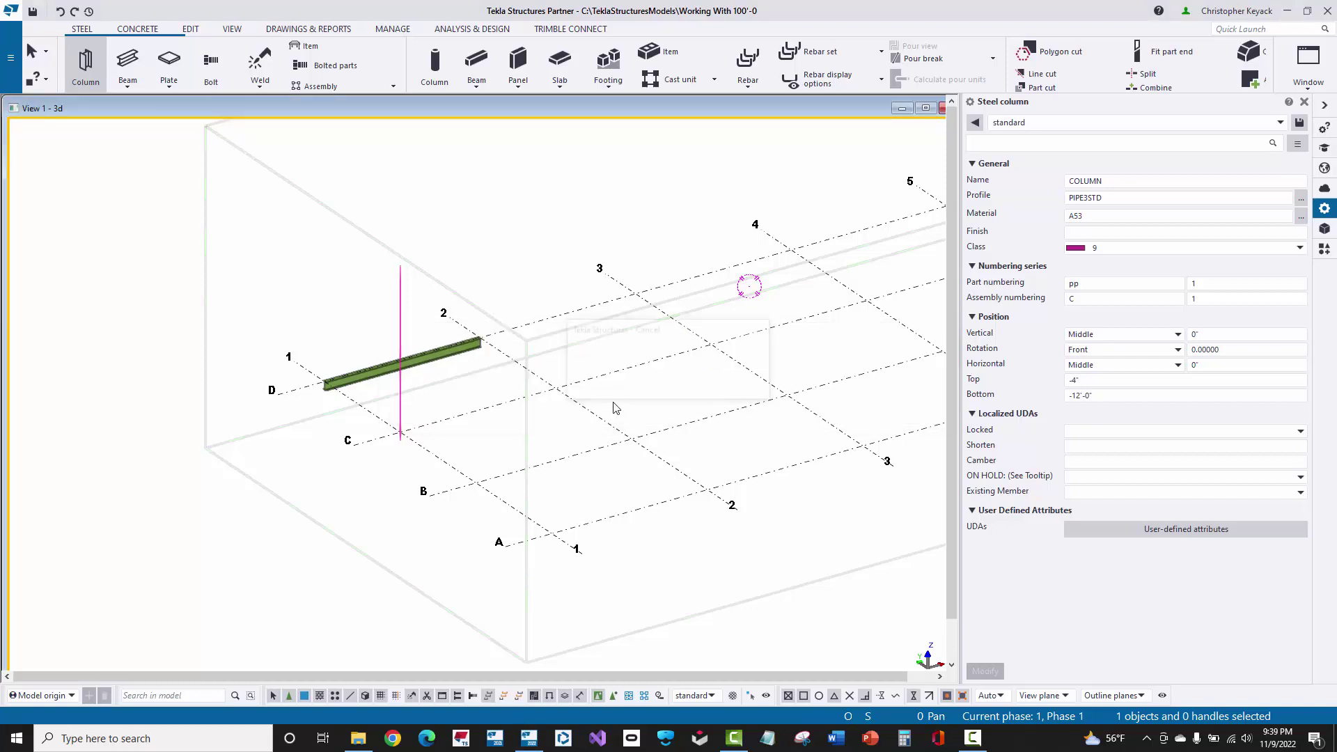
middle_drag(513, 451, 534, 417)
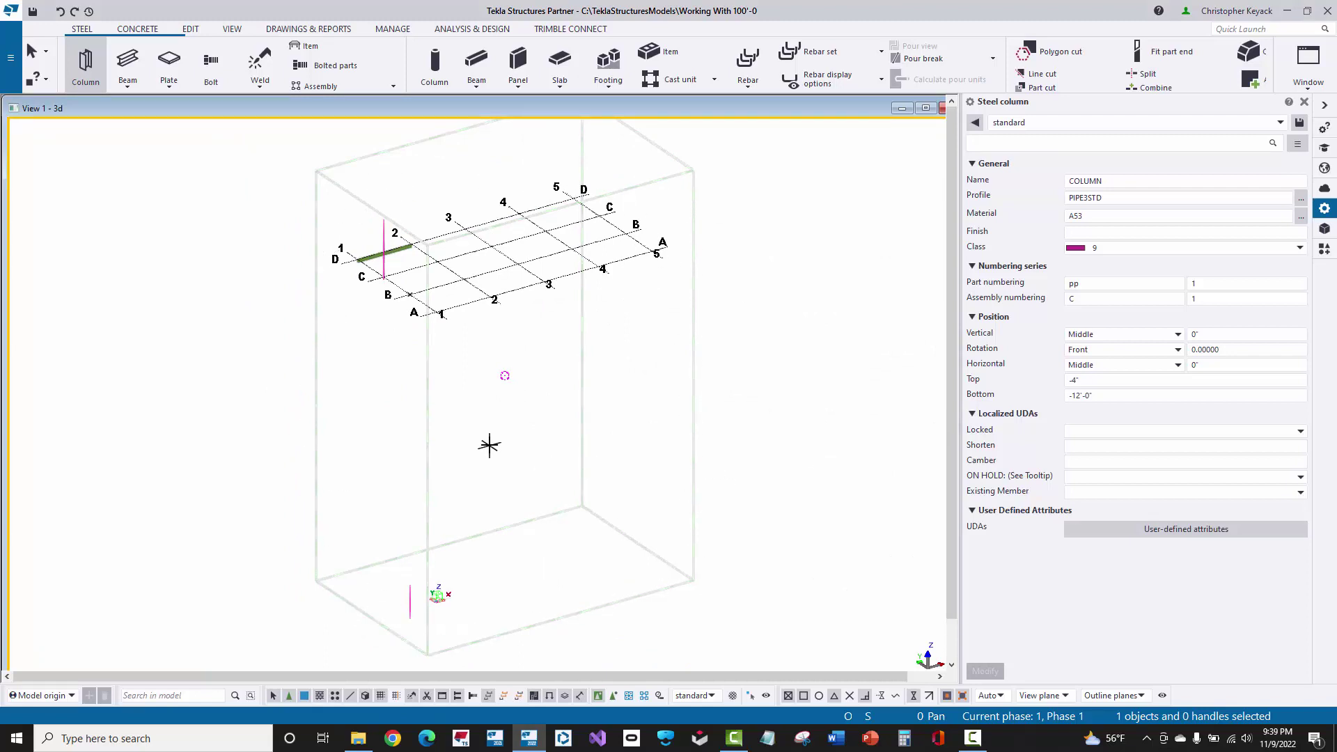
right_click(487, 439)
click(502, 447)
Select the column near the model origin and examine its top and bottom levels and its position relative to the raised grid.
scroll(425, 621, up, 5)
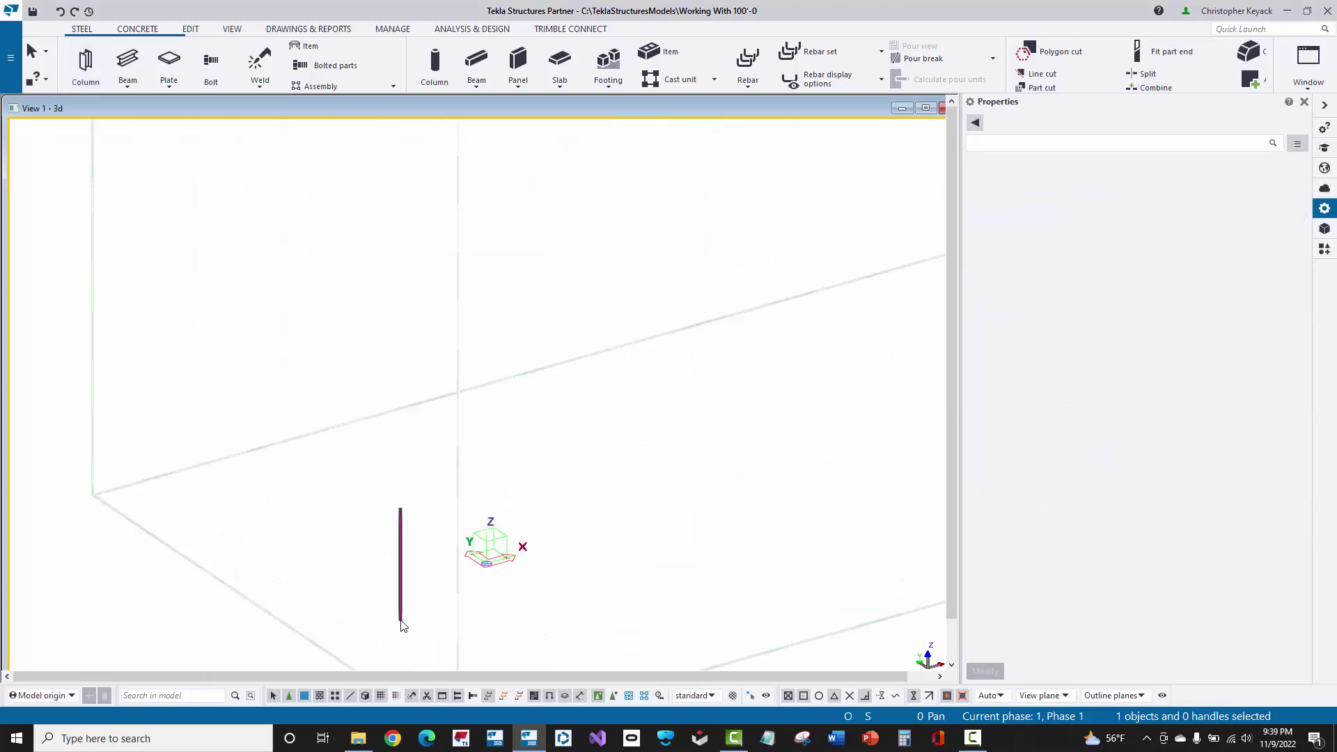
click(398, 566)
middle_drag(390, 566, 415, 448)
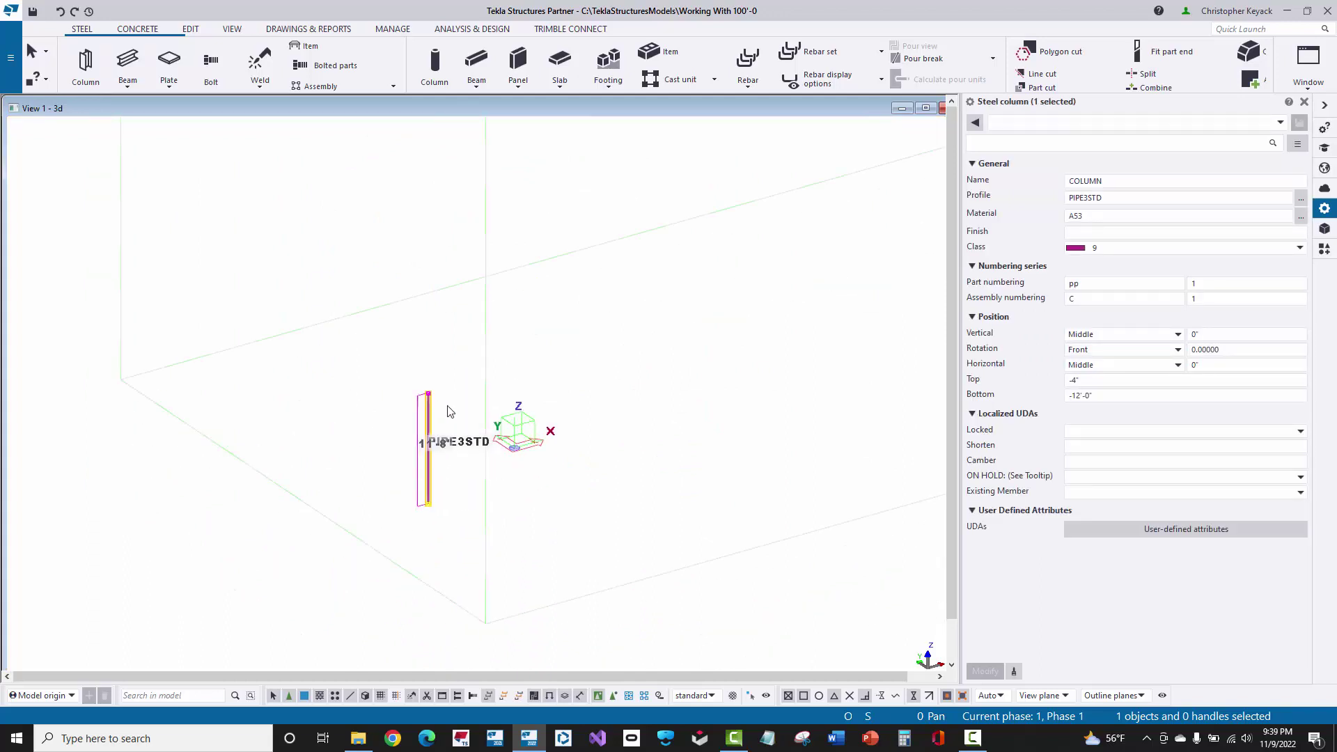
click(1083, 383)
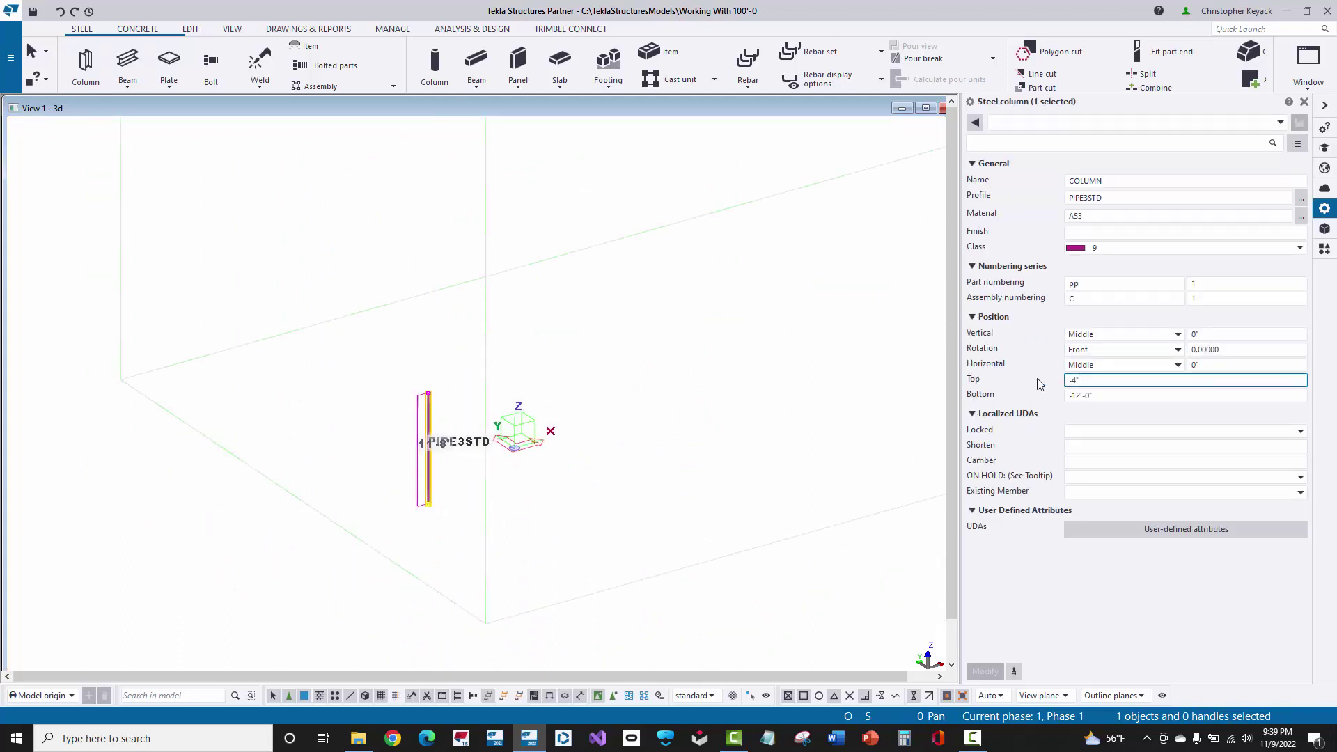
scroll(427, 383, down, 1)
middle_drag(428, 383, 463, 457)
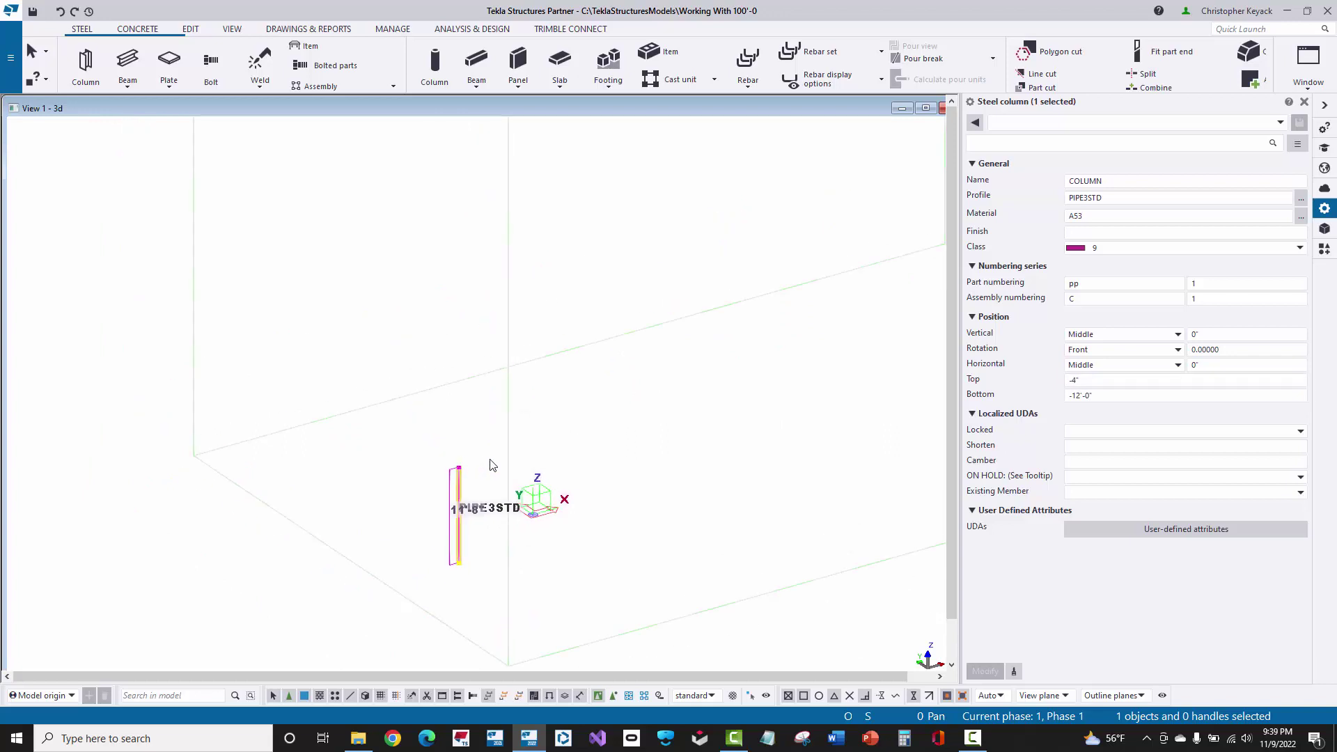
scroll(468, 445, down, 3)
middle_drag(460, 385, 466, 492)
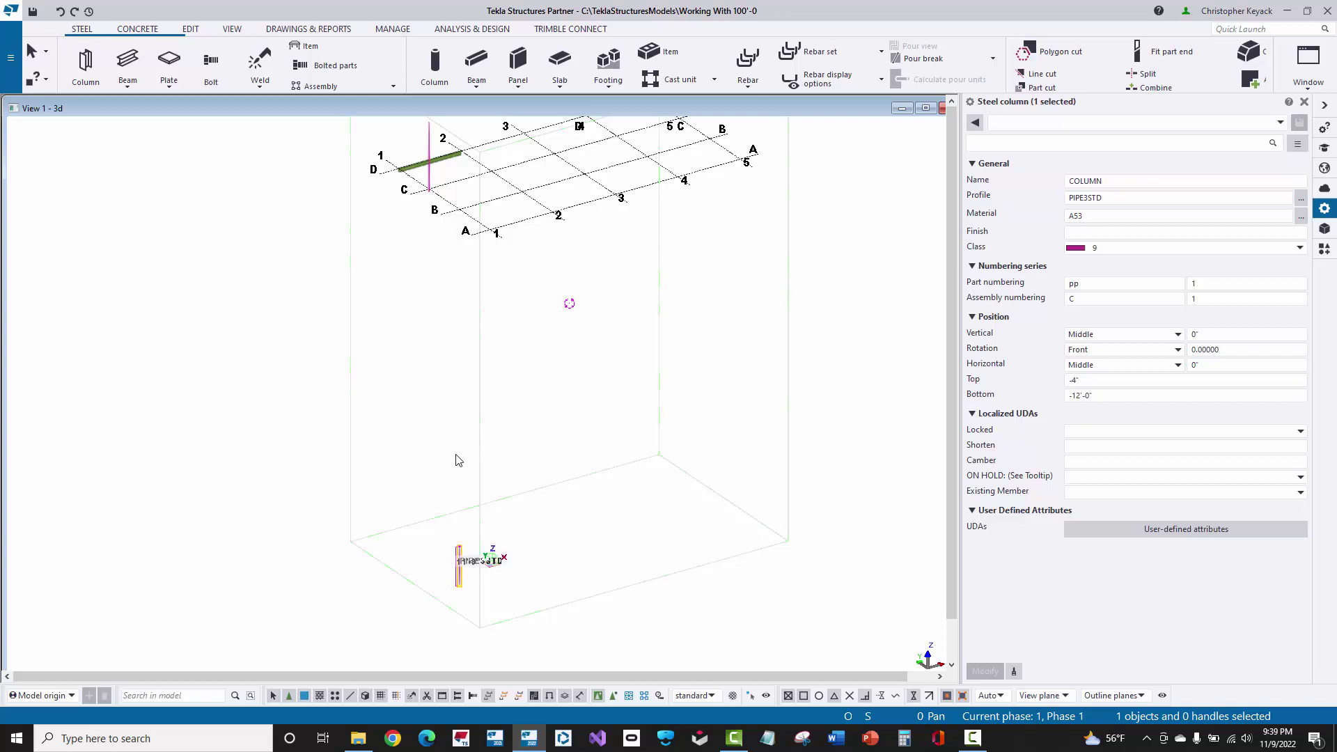
Delete the misplaced column near the model origin and fit the work area to the entire model.
middle_drag(457, 379, 406, 489)
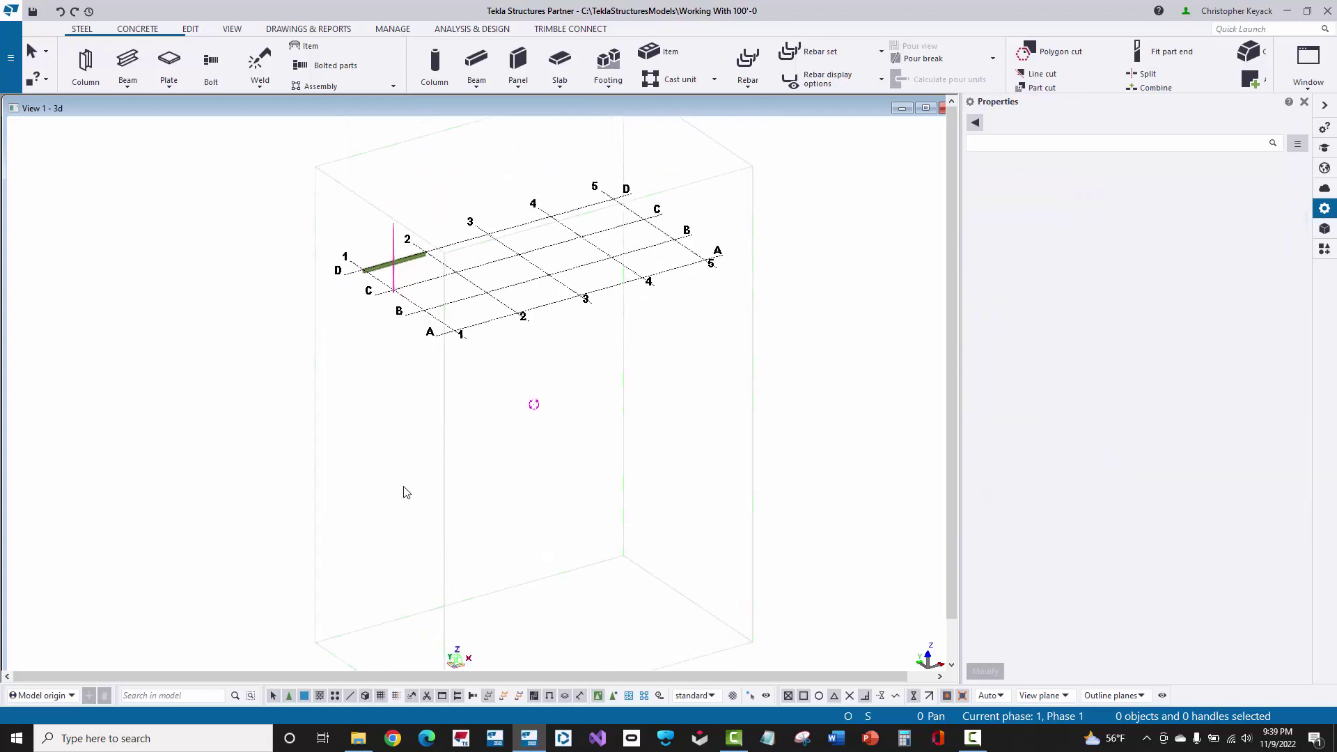
scroll(347, 341, down, 2)
right_click(360, 344)
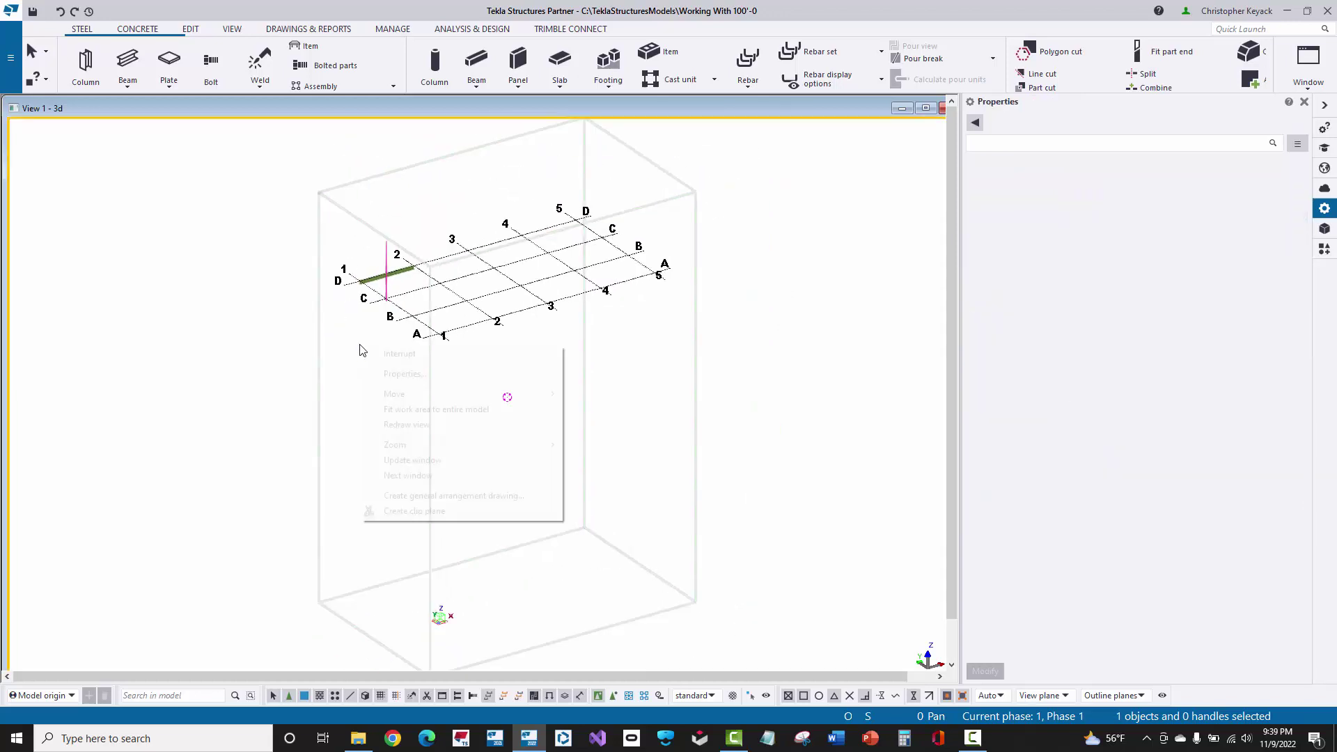
click(388, 409)
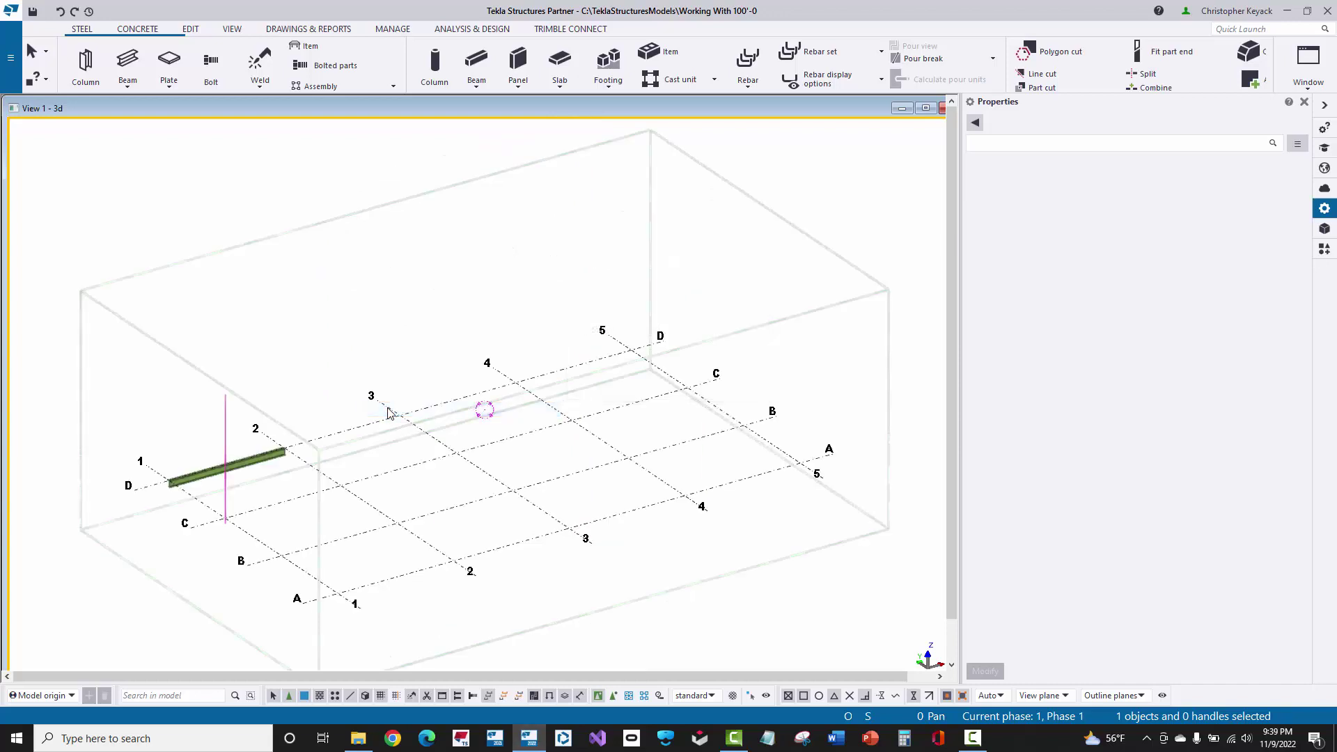